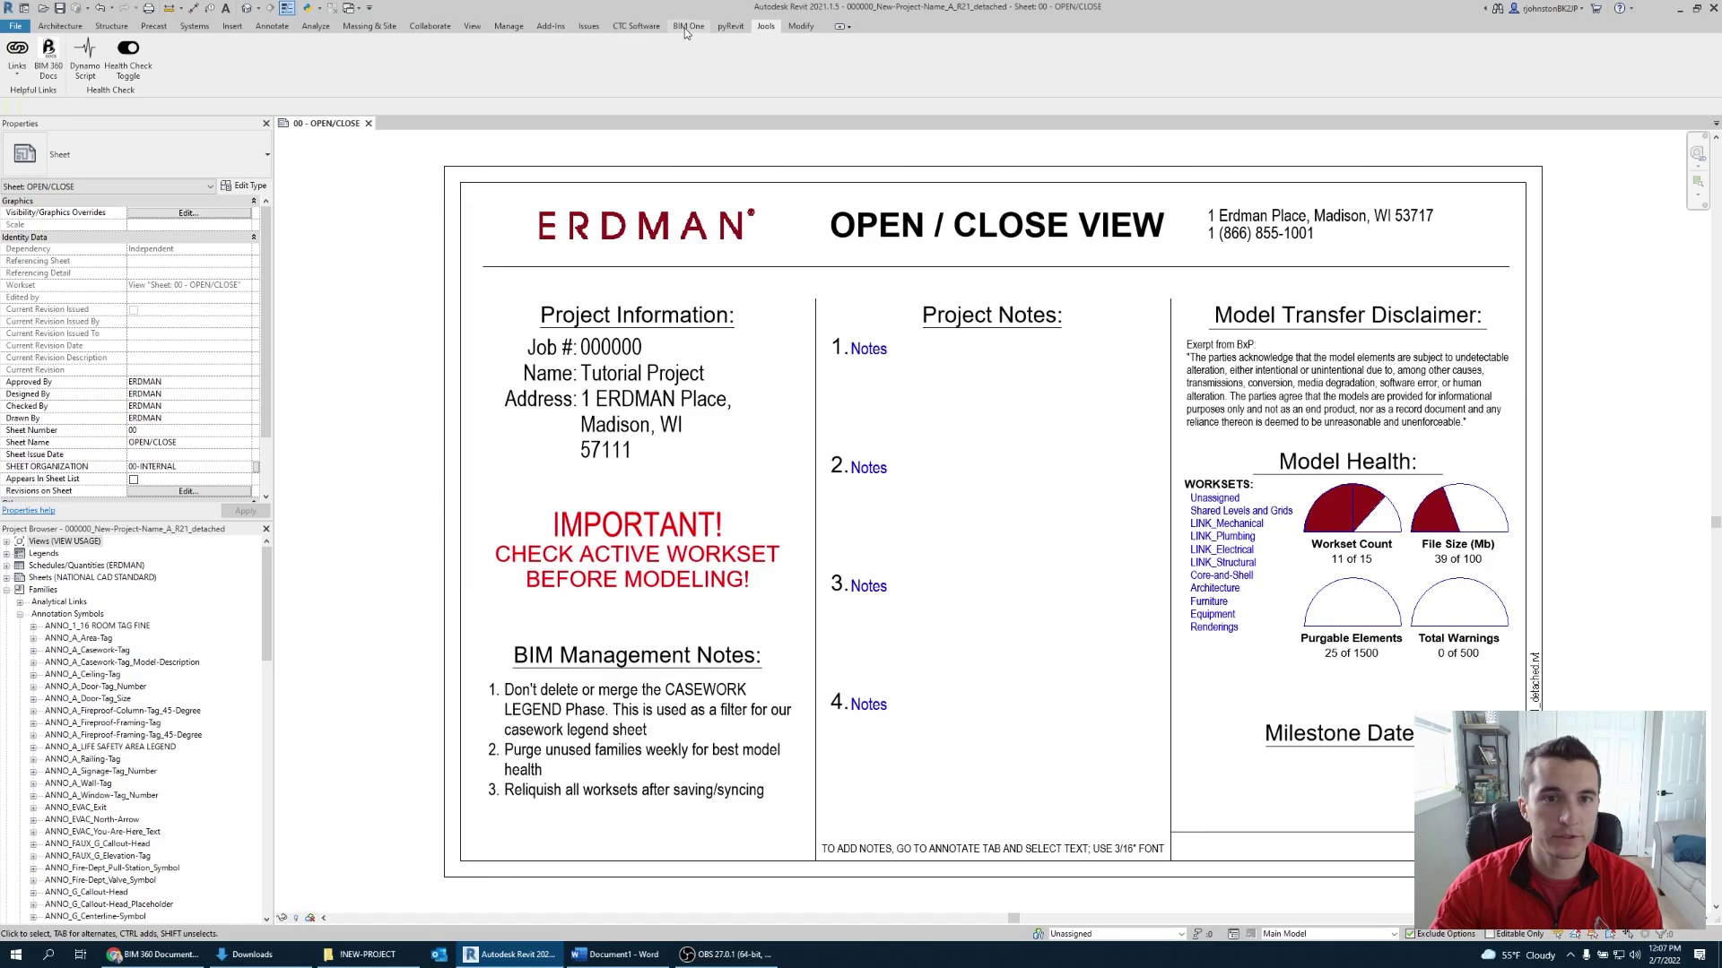
# Open the publish settings and enlarge the dialog to show more of the views and sheets list.
pyautogui.click(494, 27)
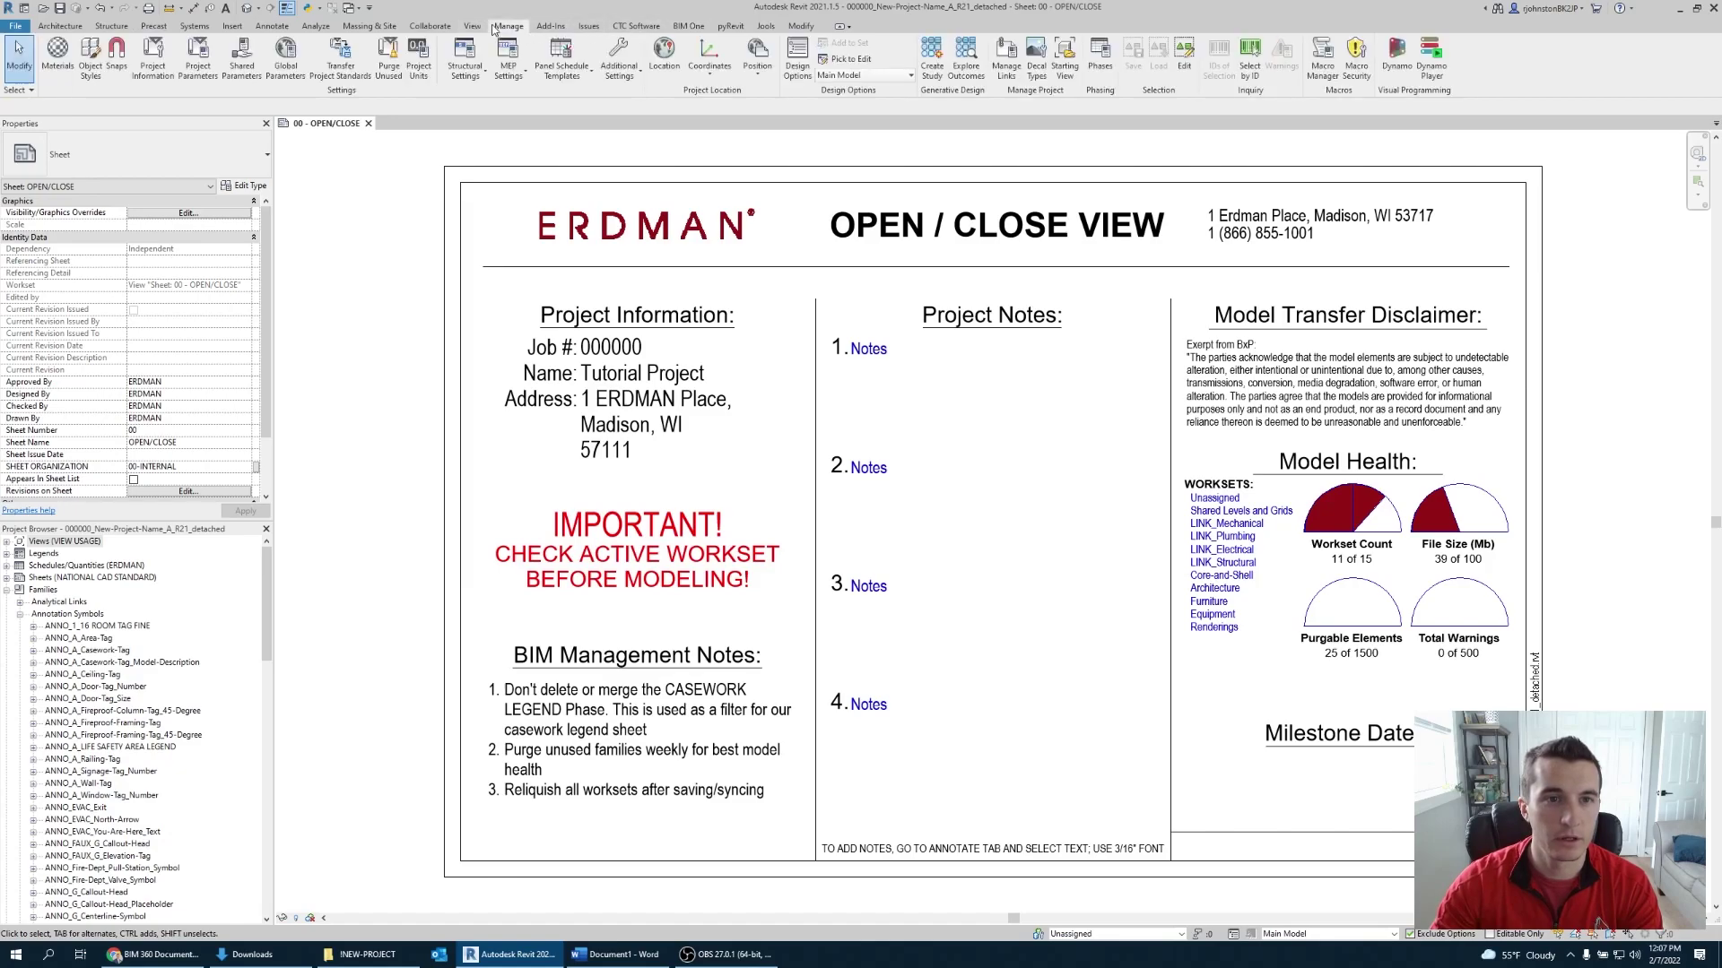
pyautogui.click(430, 26)
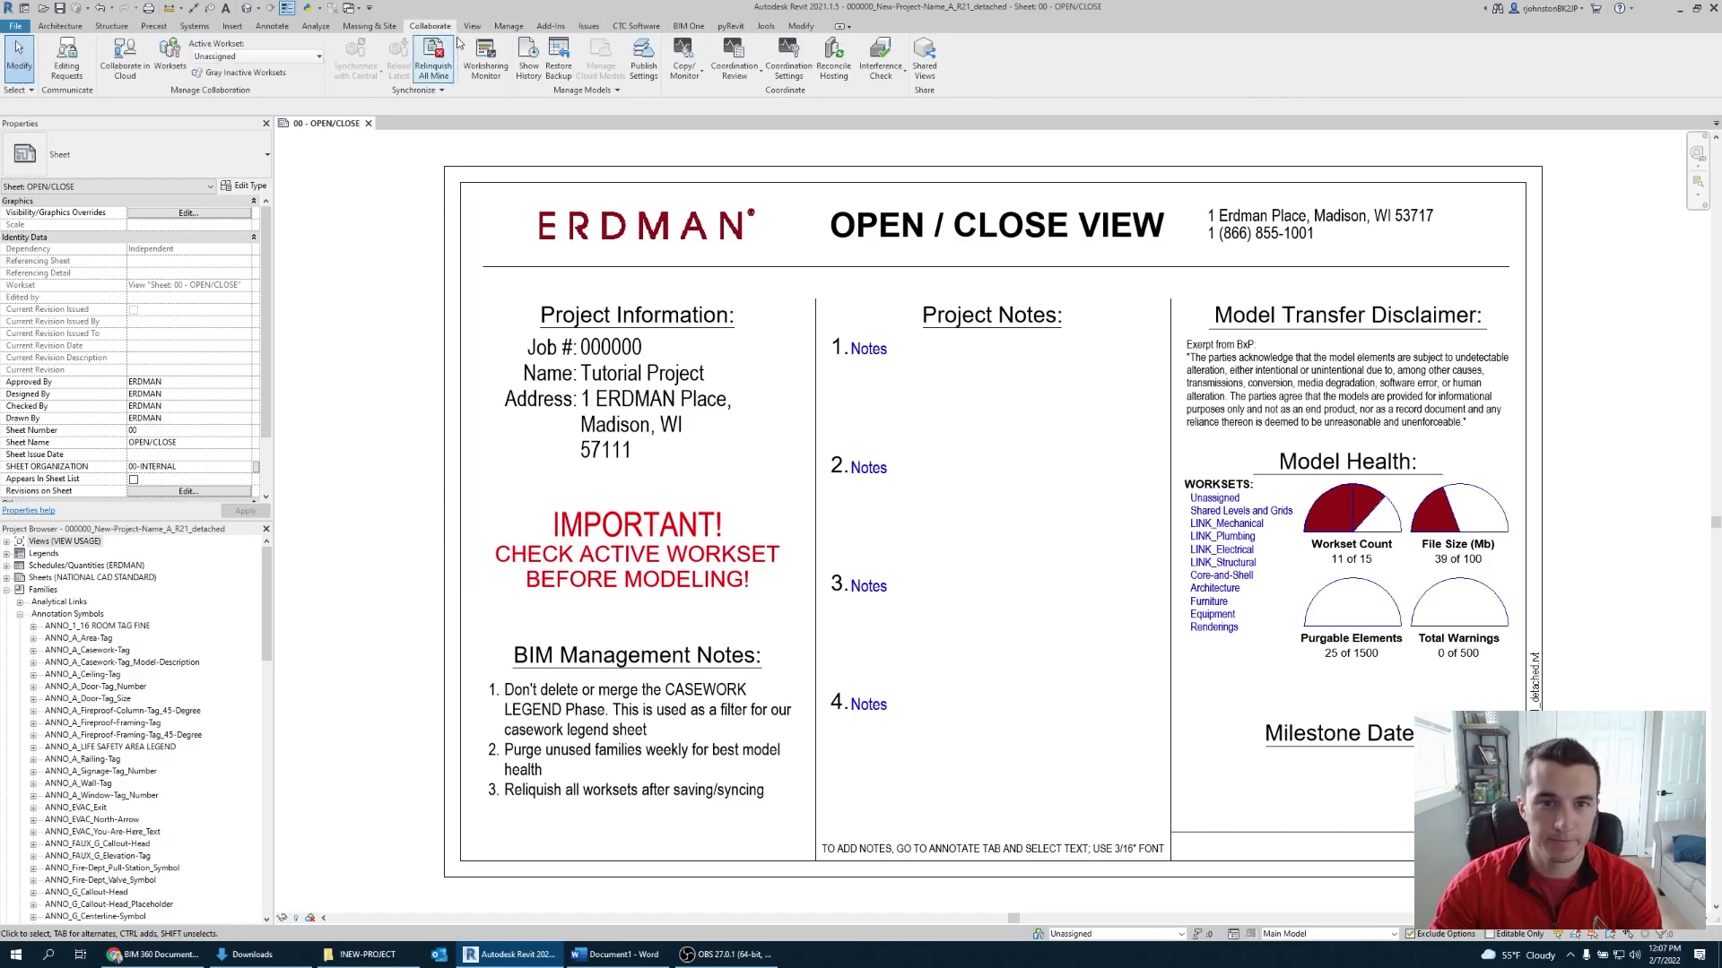
pyautogui.click(643, 61)
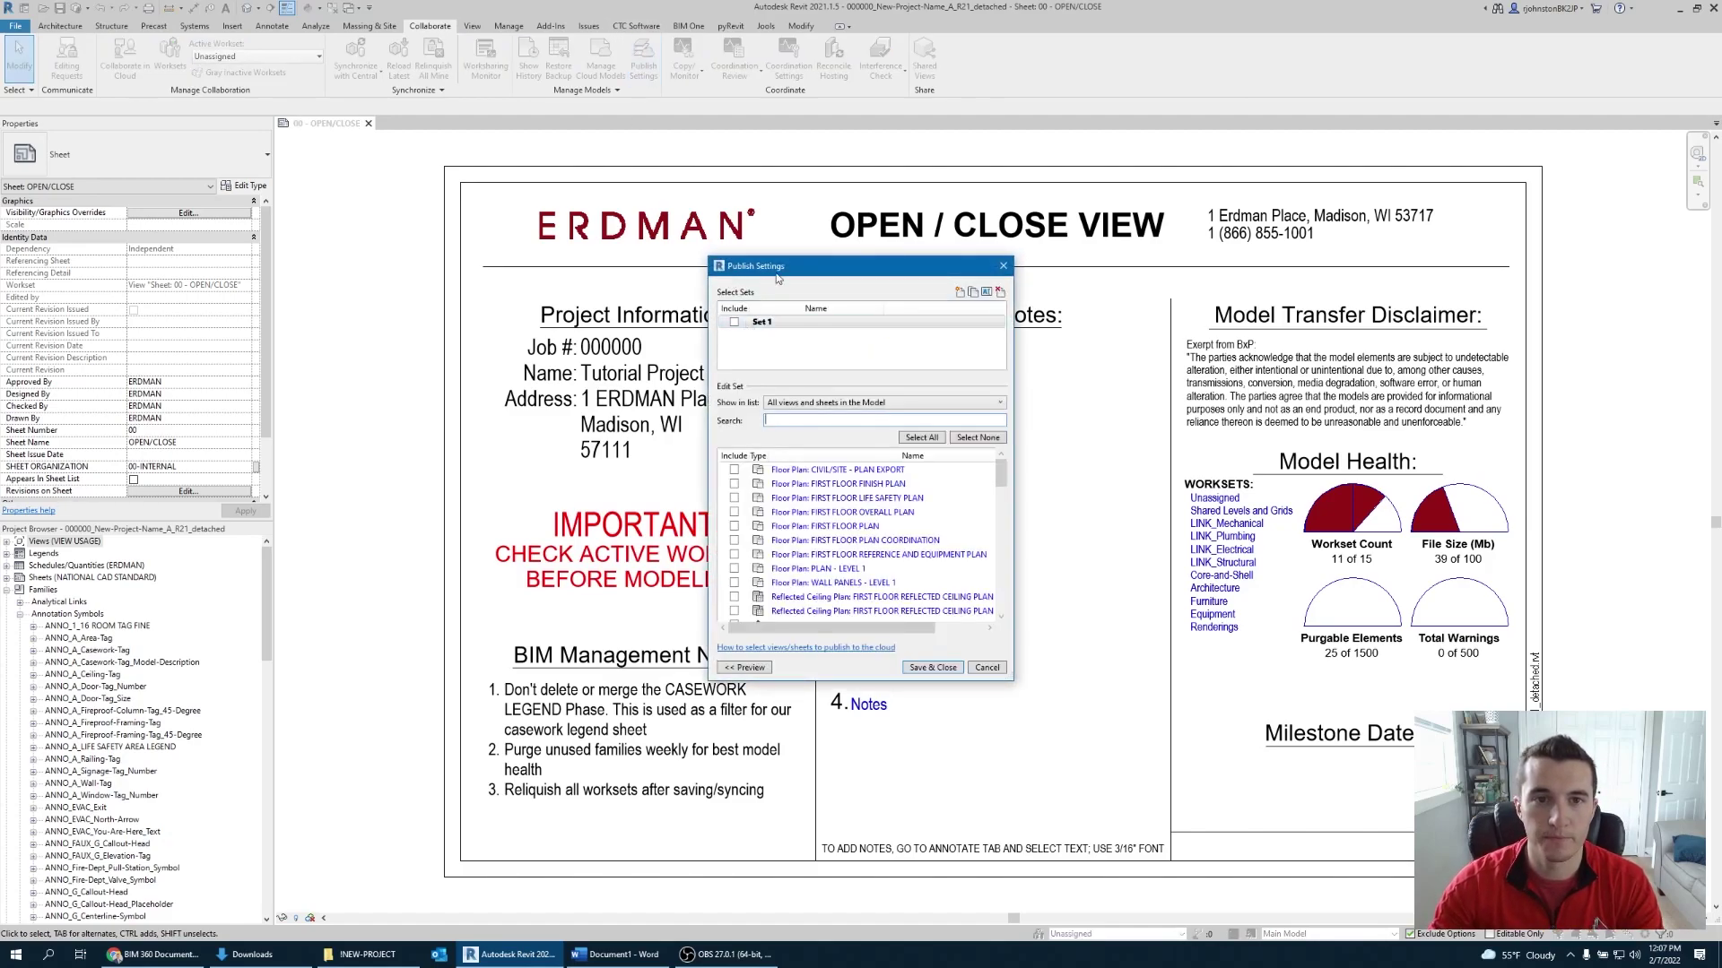
pyautogui.moveTo(777, 274); pyautogui.dragTo(896, 356)
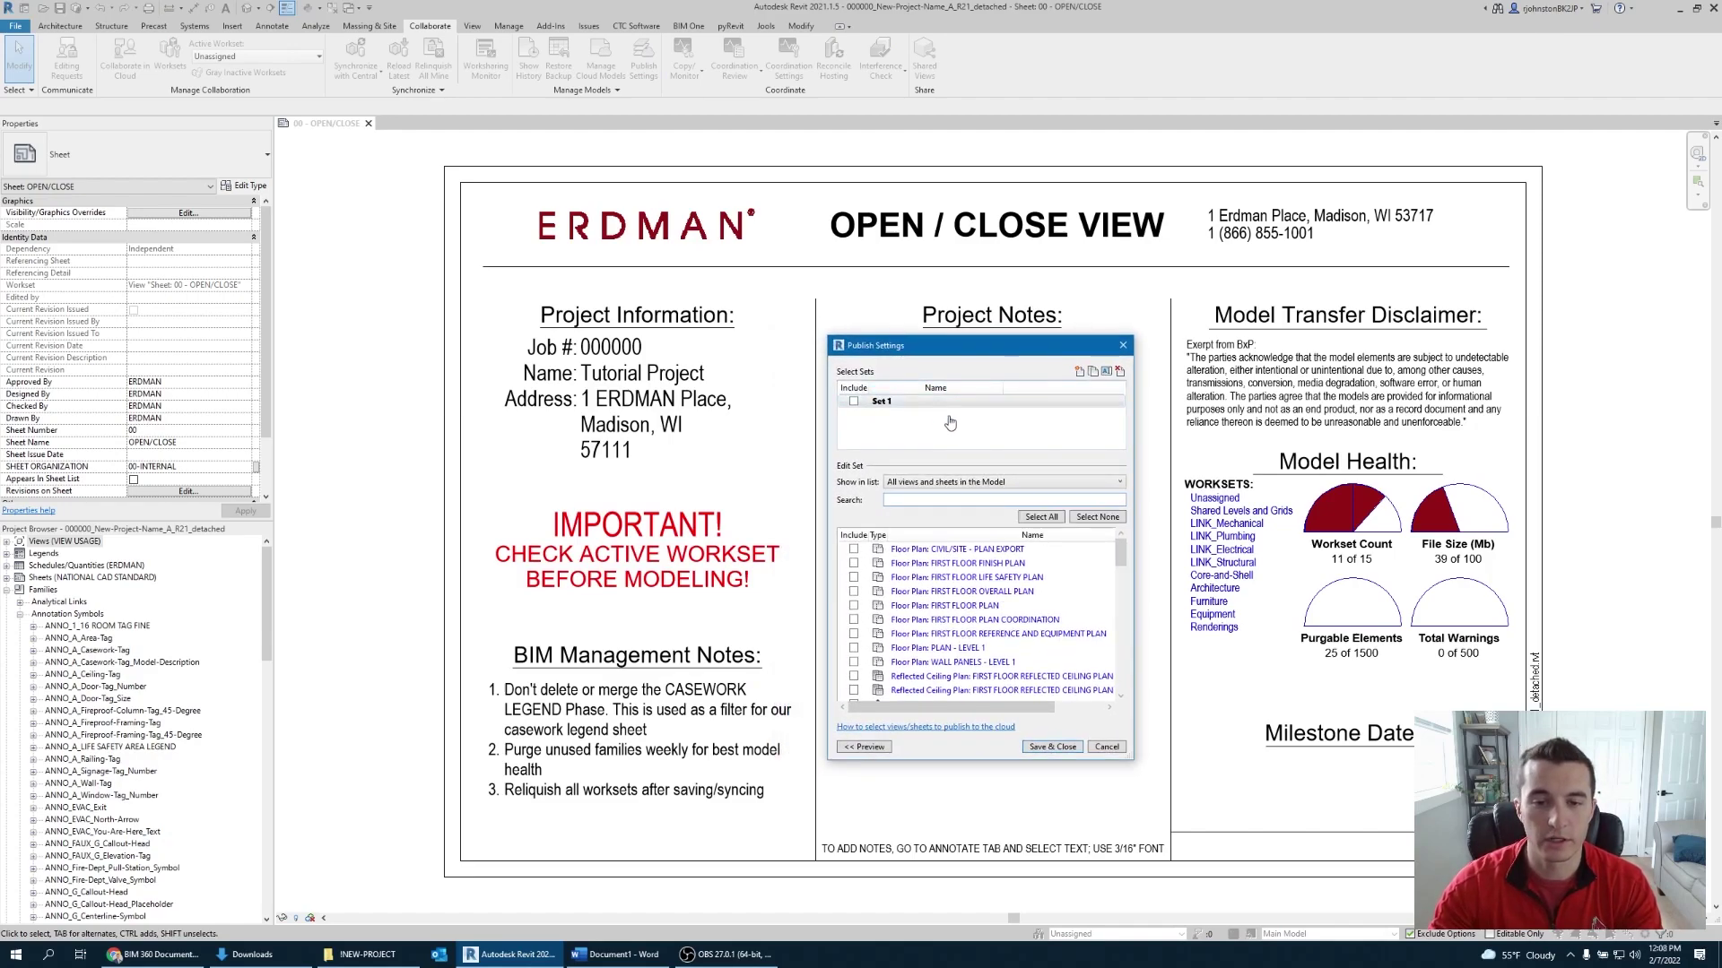
pyautogui.click(883, 404)
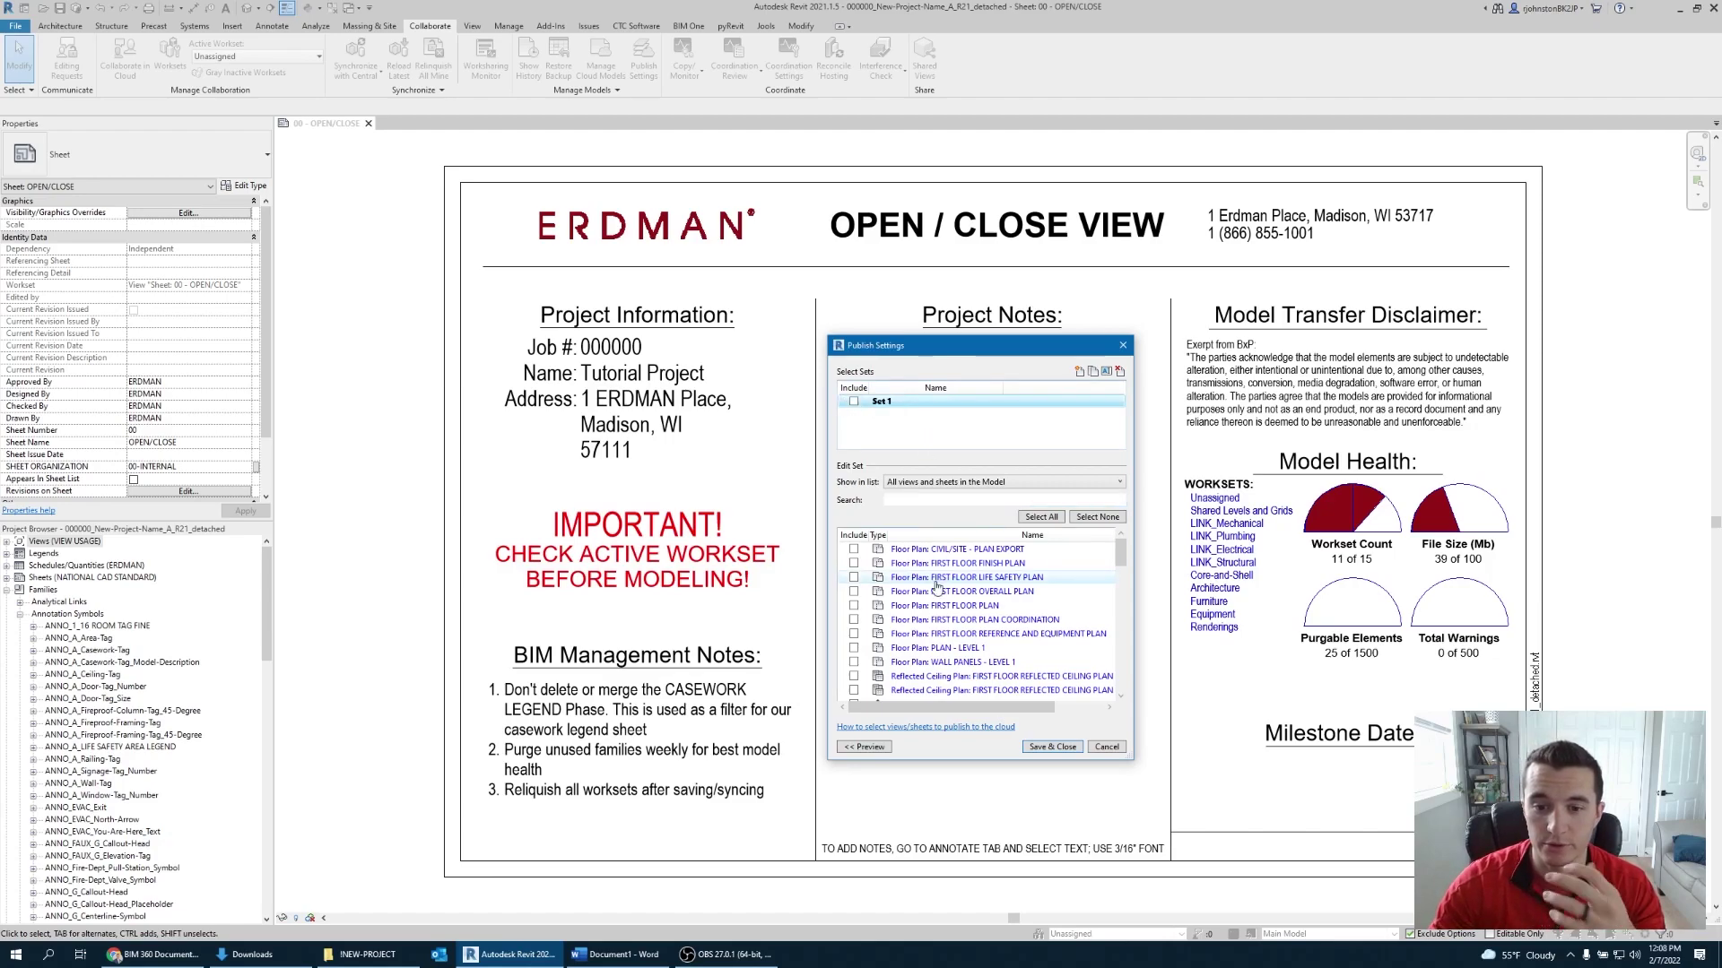
pyautogui.moveTo(955, 762); pyautogui.dragTo(955, 881)
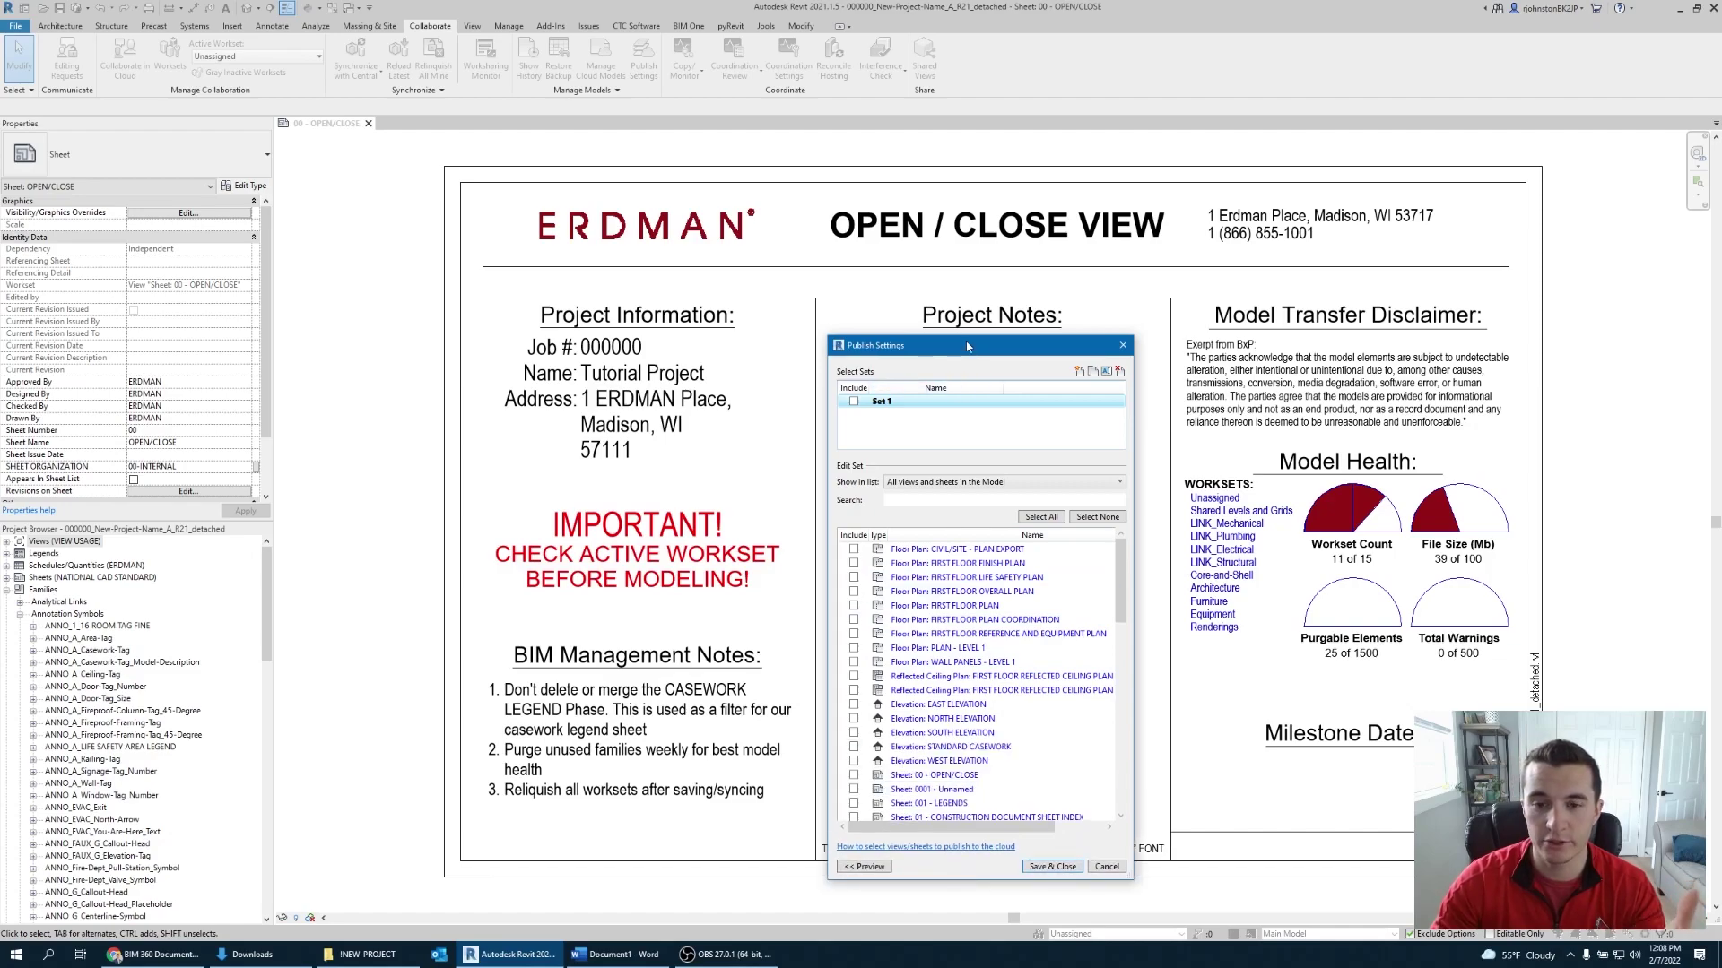
pyautogui.moveTo(966, 337); pyautogui.dragTo(967, 243)
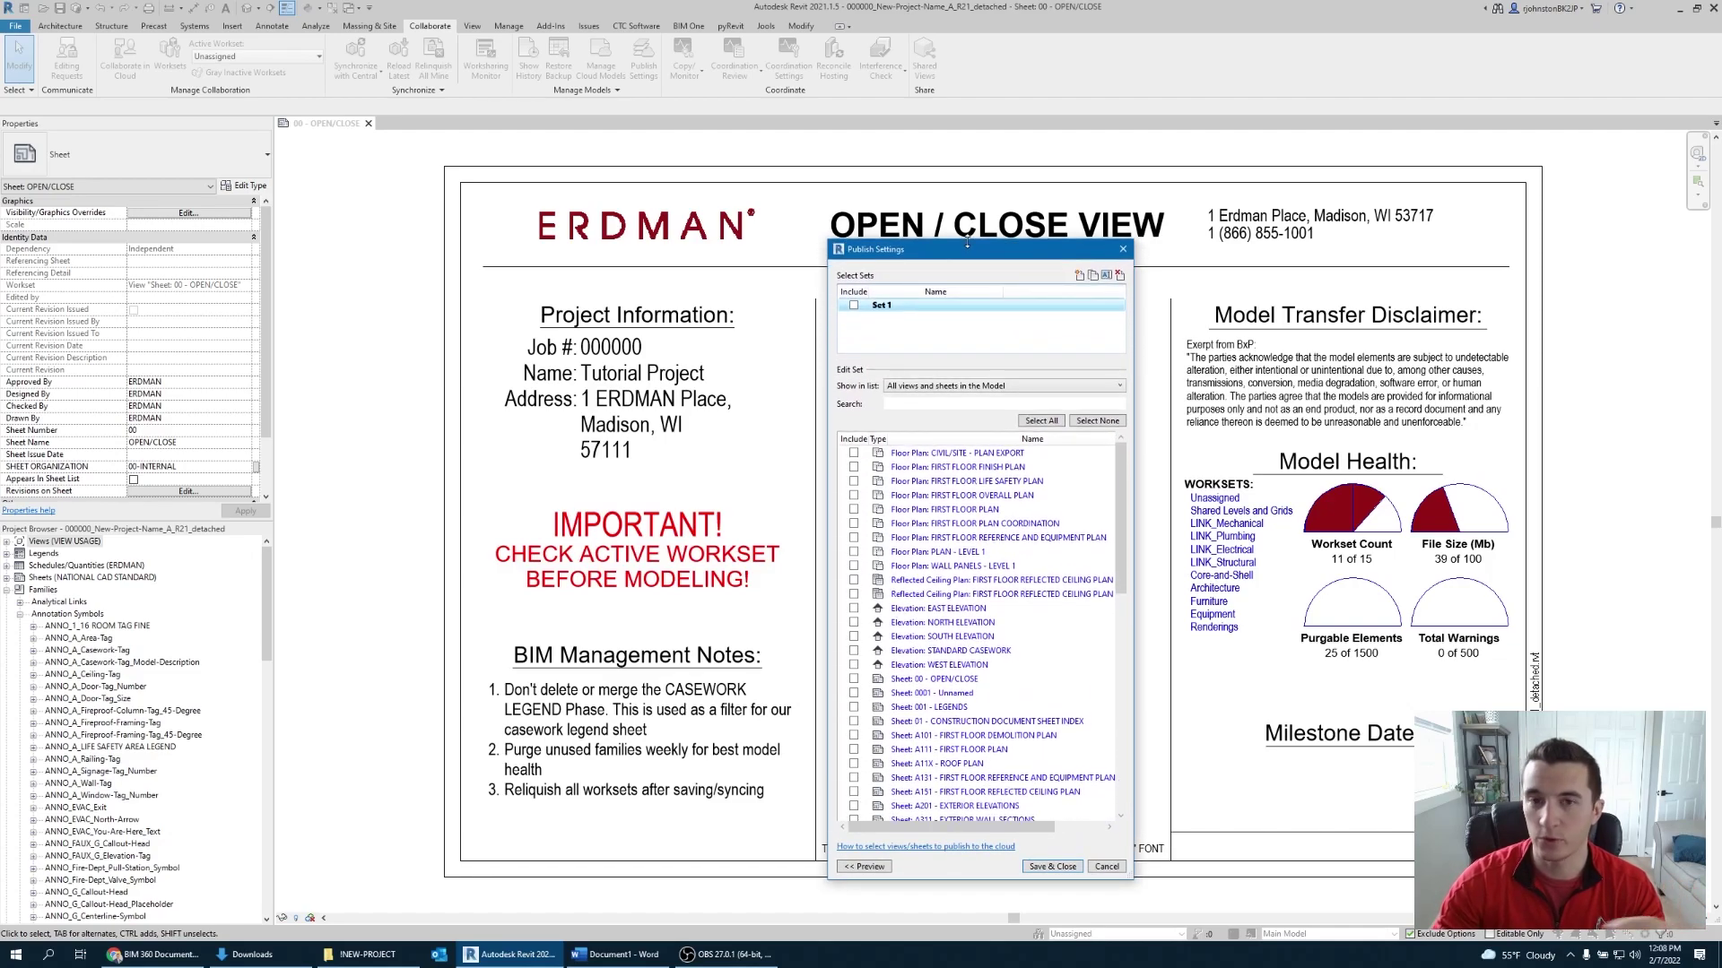
pyautogui.moveTo(969, 256); pyautogui.dragTo(970, 209)
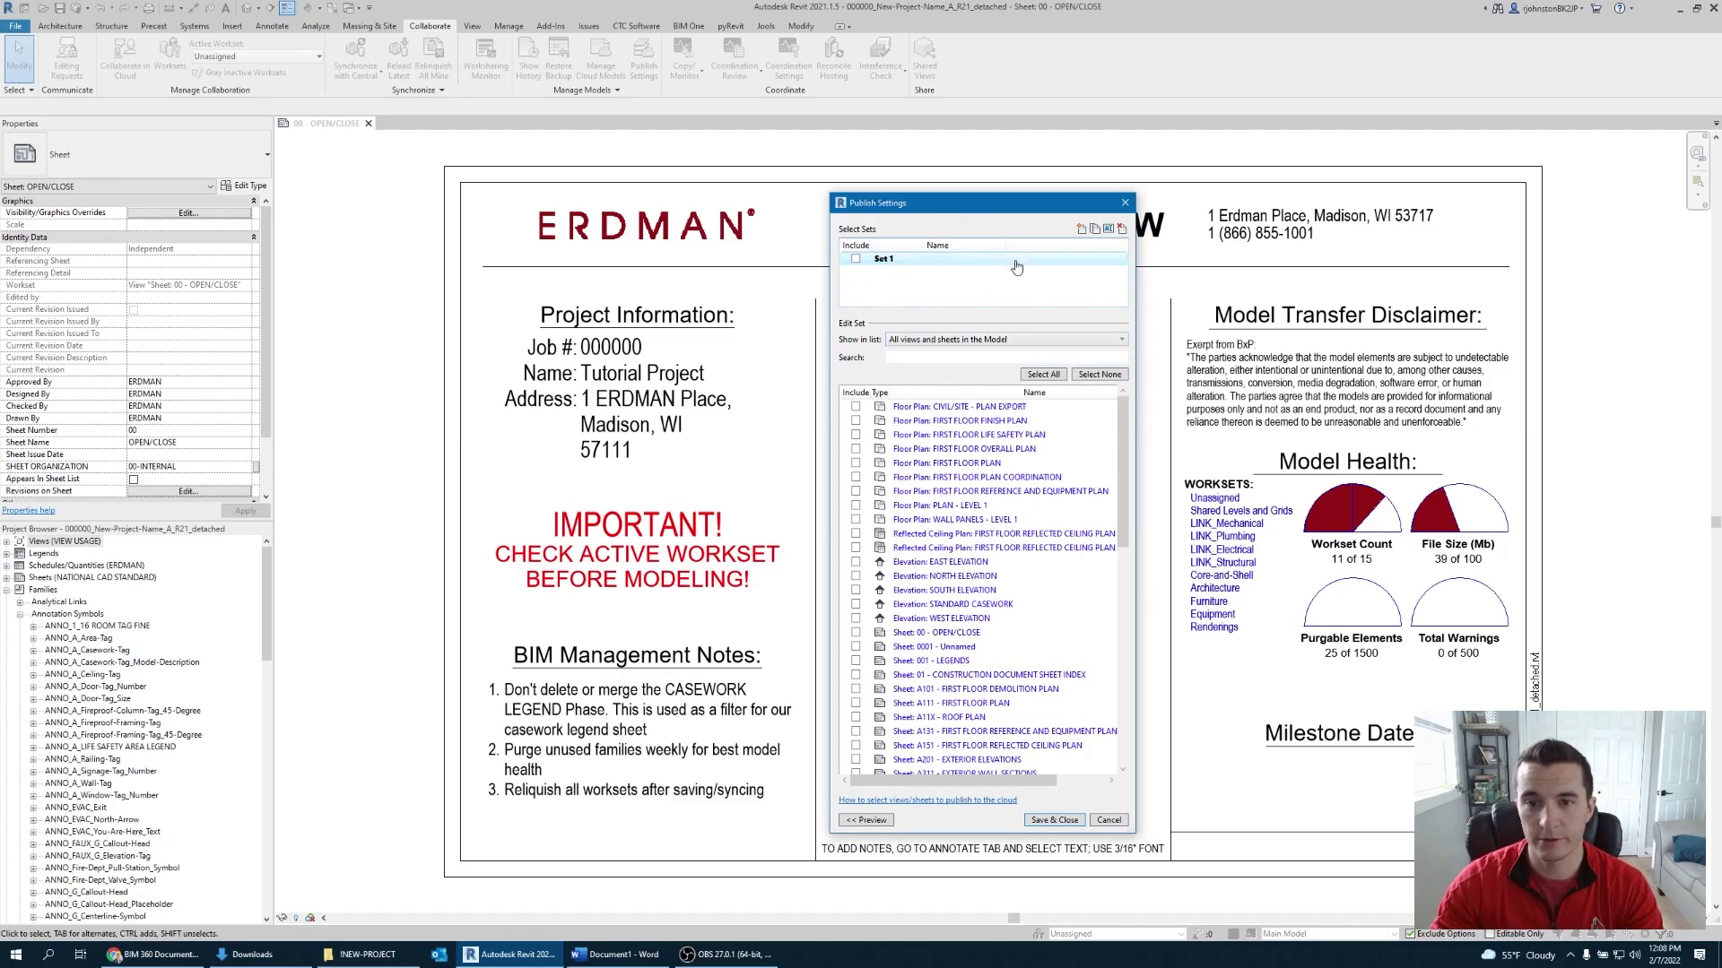
# Rename the publish set Set 1 as "All 3D Views in Model".
pyautogui.click(1109, 228)
pyautogui.write('All 3D ')
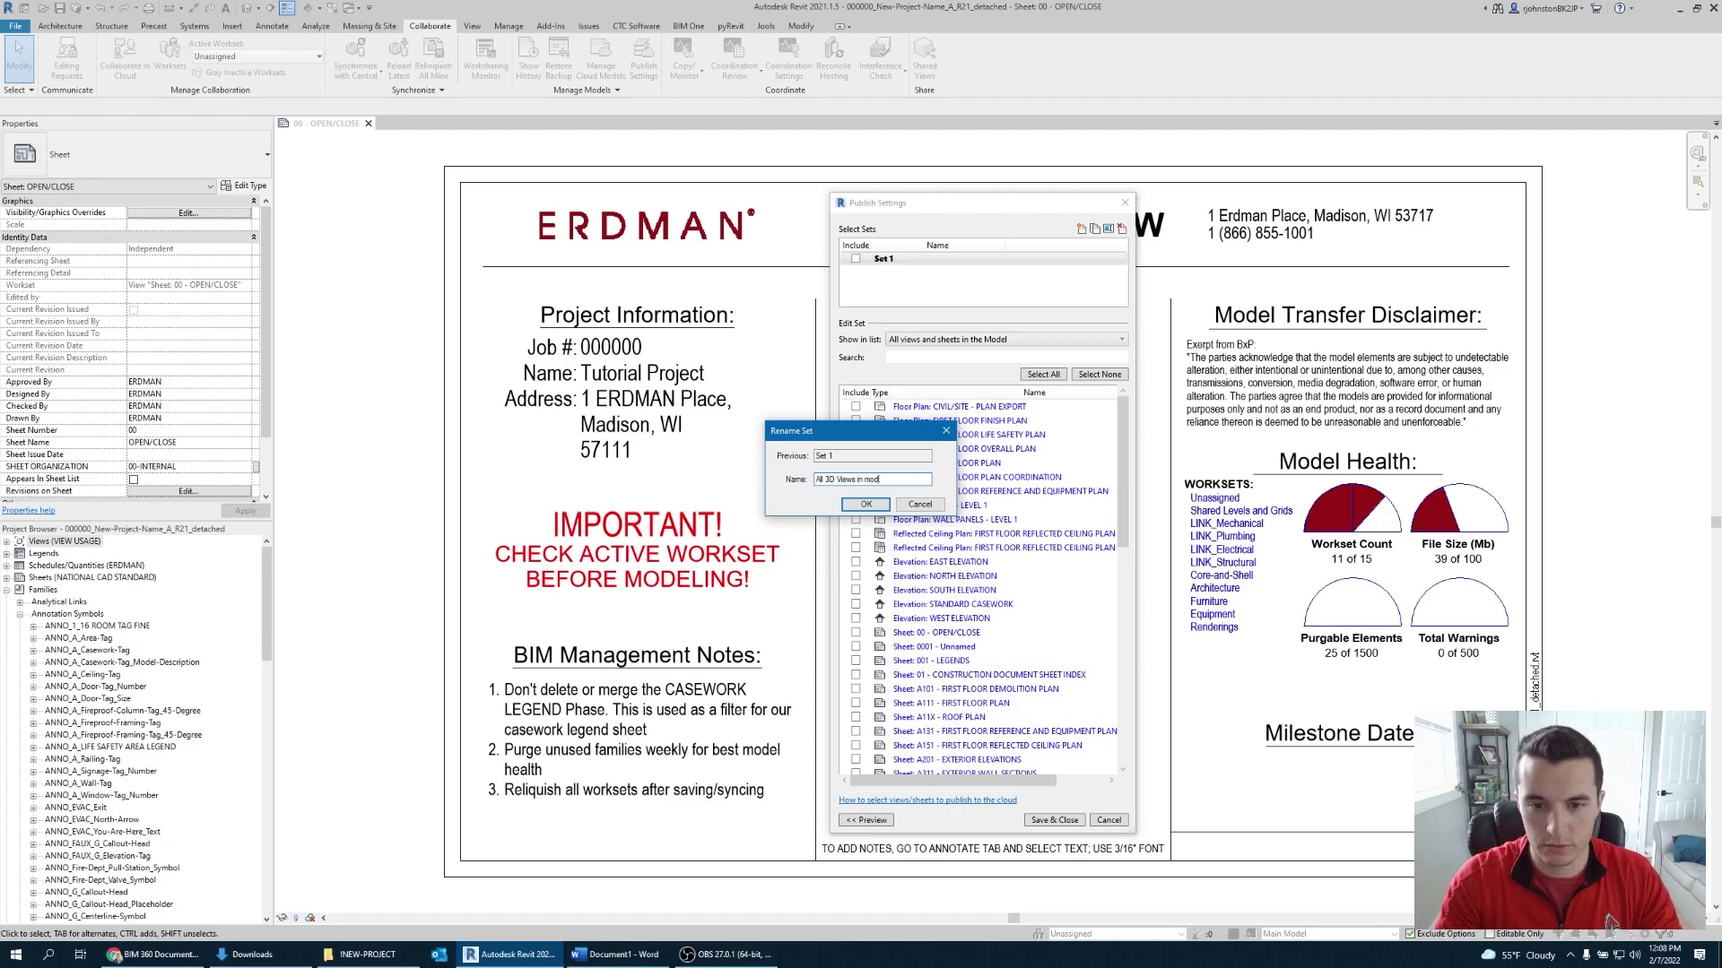
pyautogui.write('Views in Model')
pyautogui.press('Return')
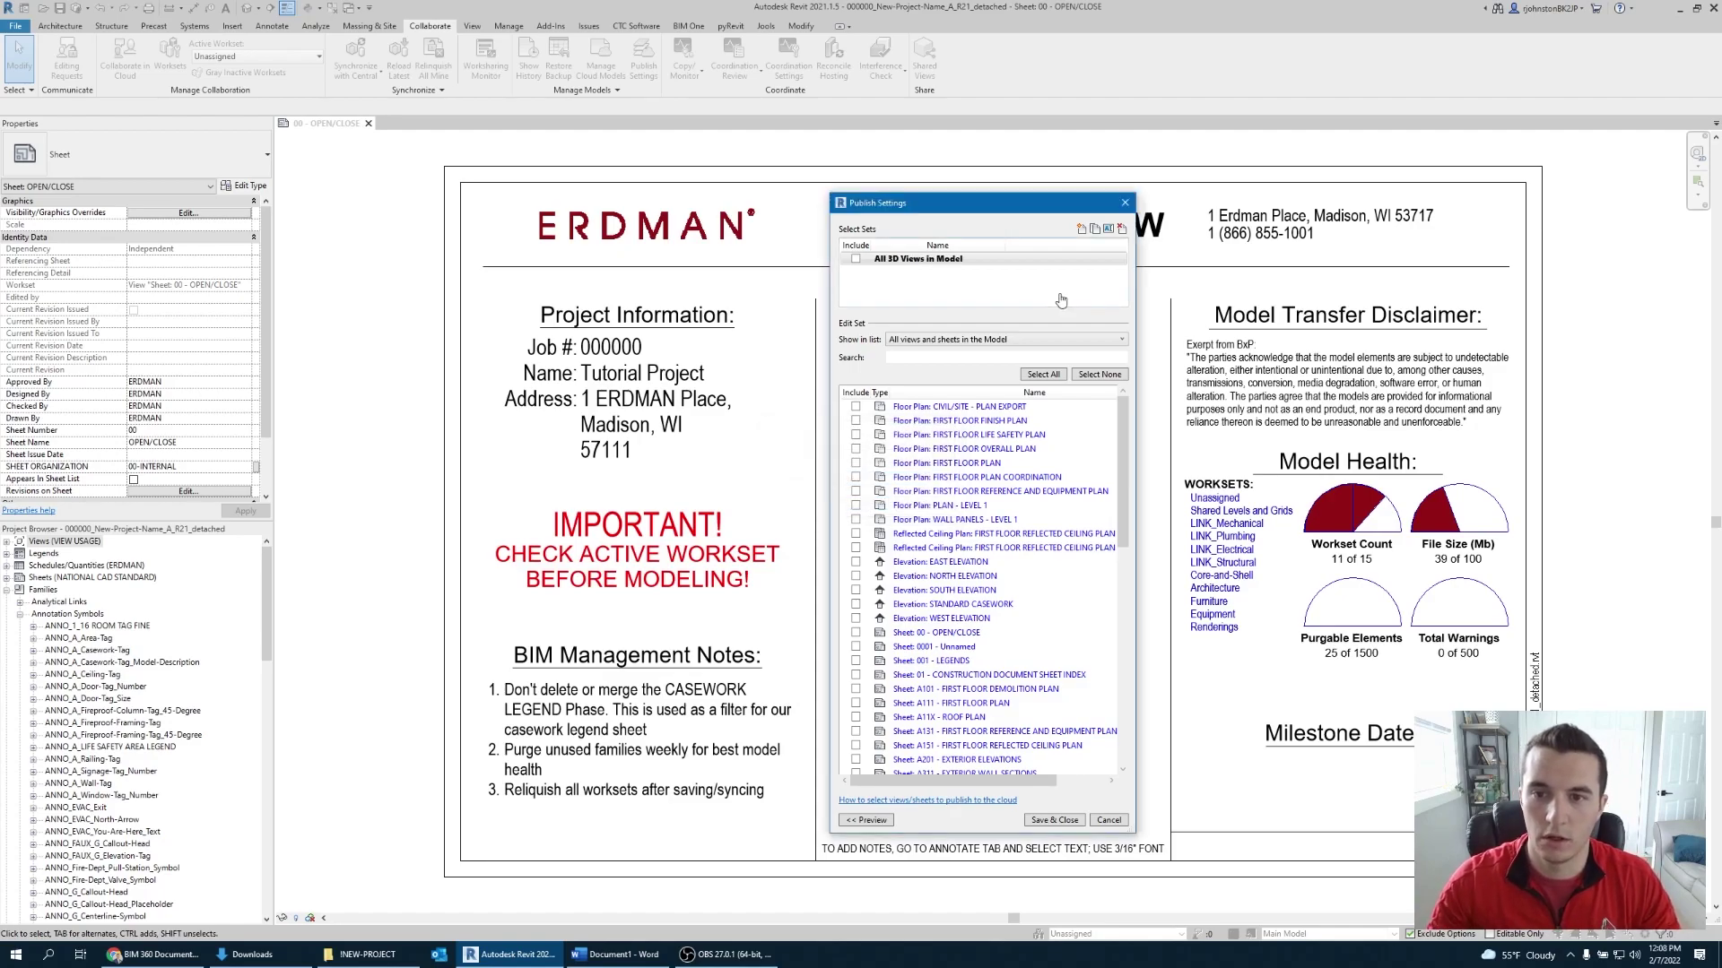
# Create a new publish set named "All Sheets in Model".
pyautogui.click(1081, 229)
pyautogui.write('A')
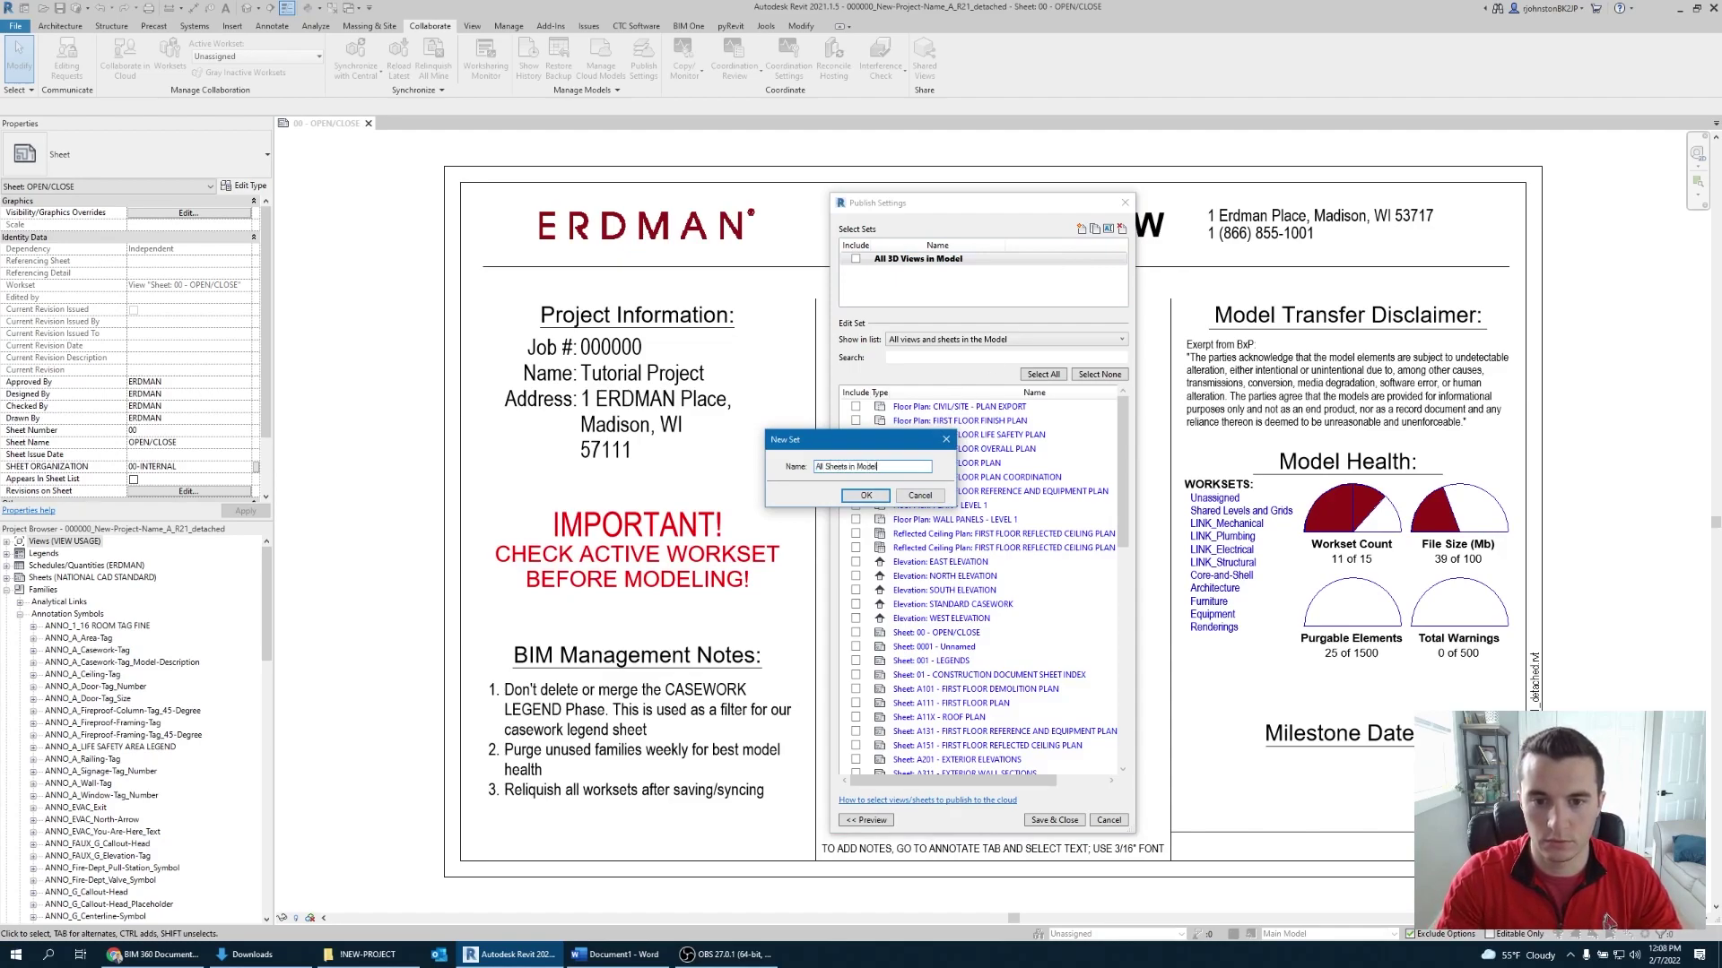
pyautogui.write('ll Sheets in Model')
pyautogui.press('Return')
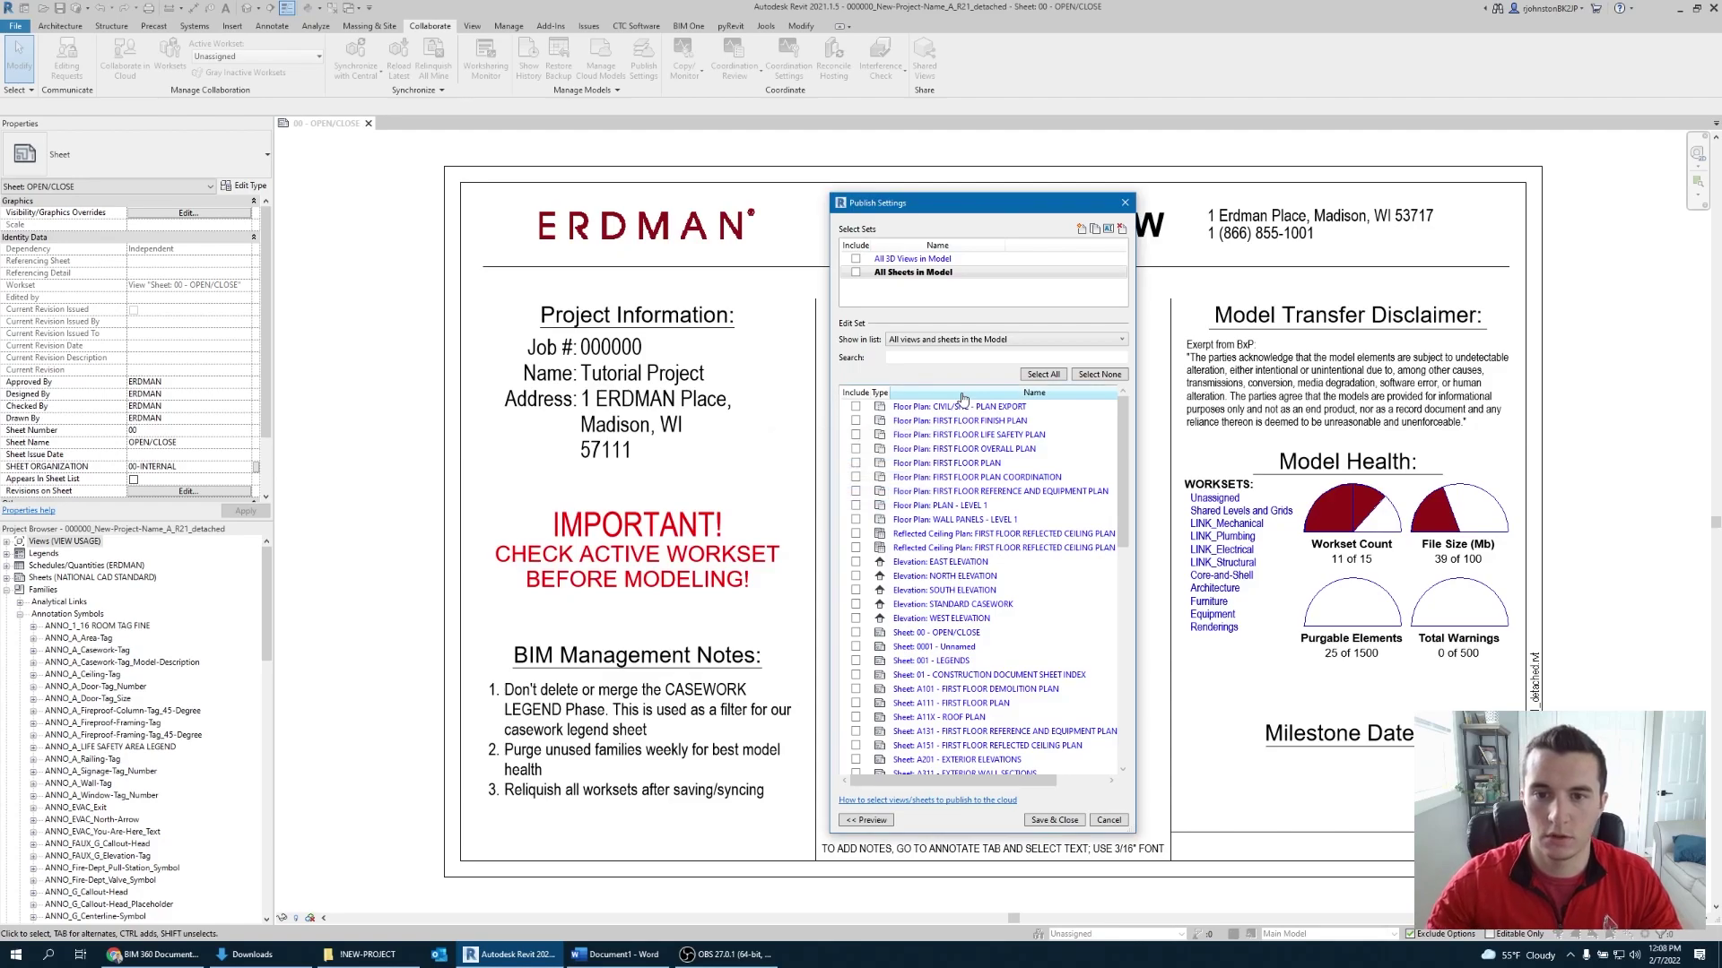
# Create a publish set named "All Views and Sheets within Model" and widen the name column to fit it.
pyautogui.click(1081, 229)
pyautogui.write('All Views and Sheets with')
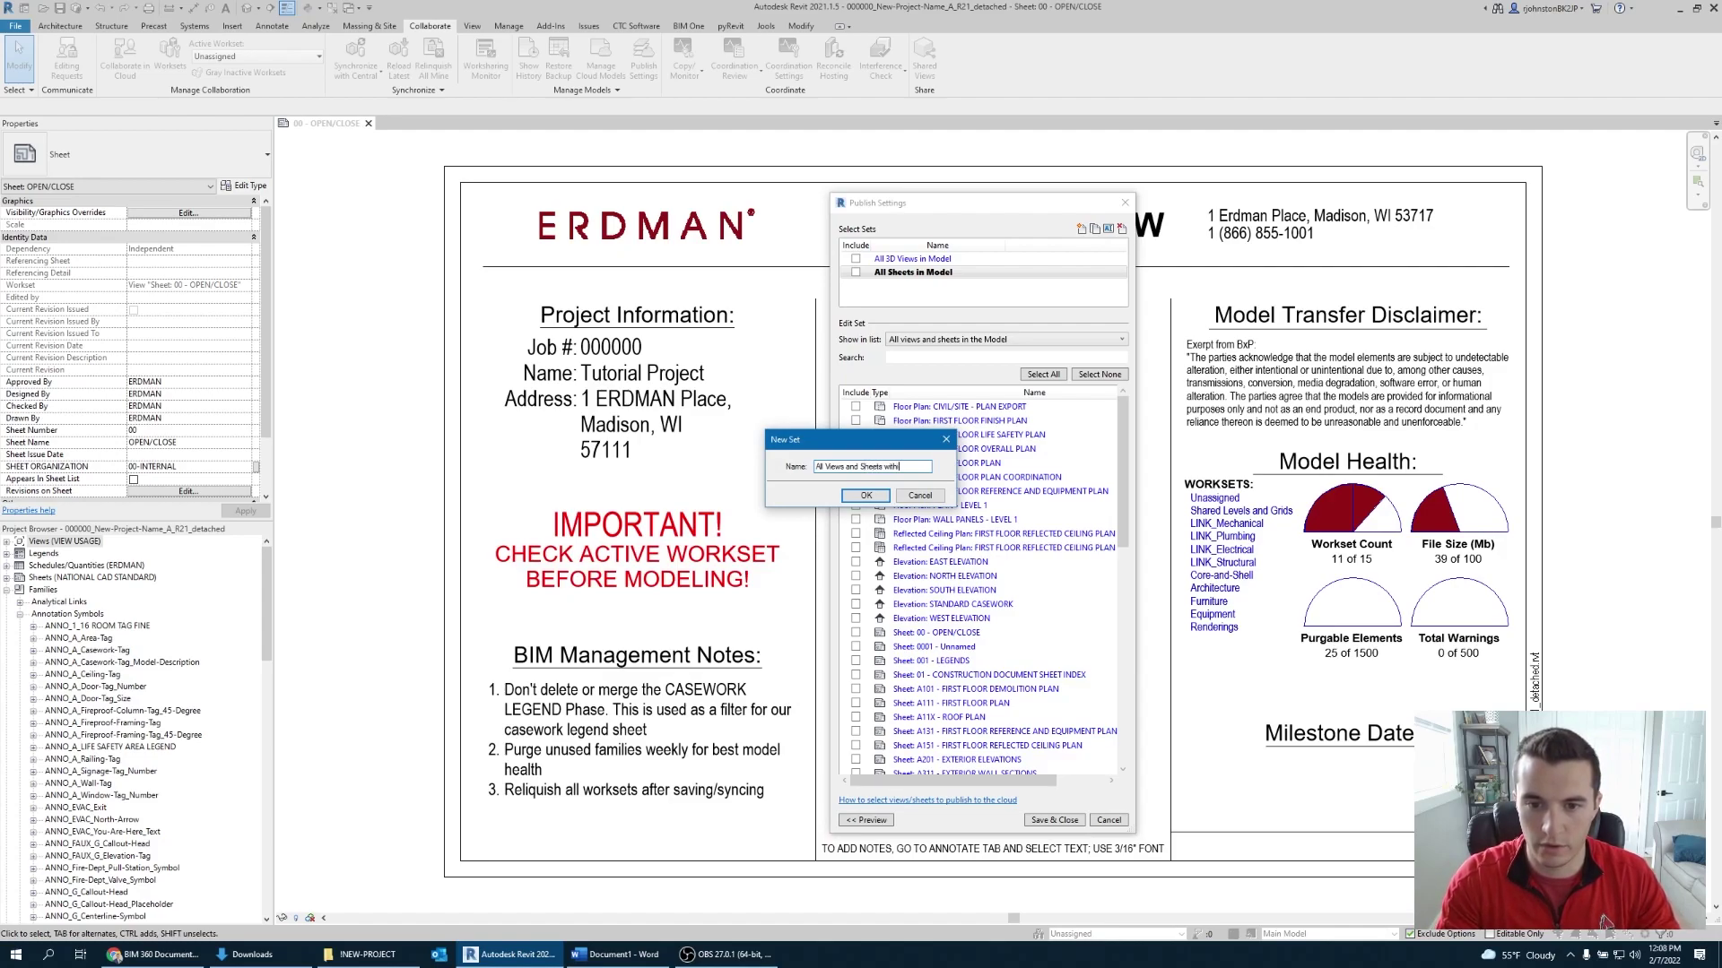
pyautogui.press('Return')
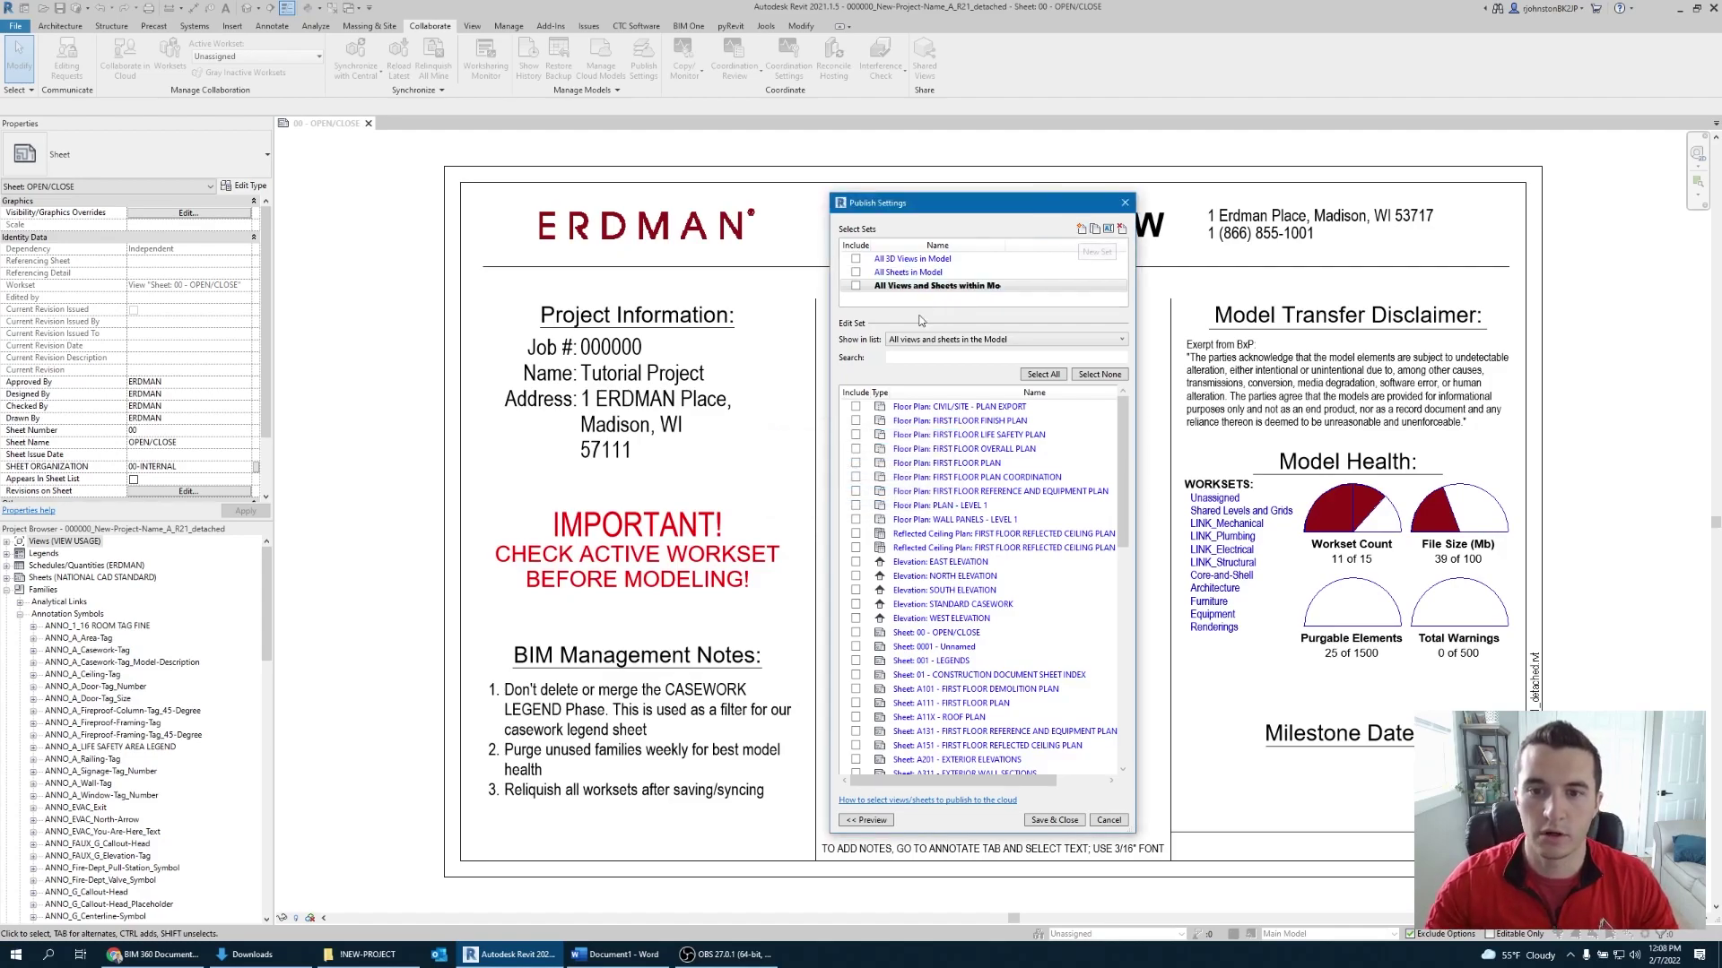
pyautogui.moveTo(1005, 245); pyautogui.dragTo(1046, 245)
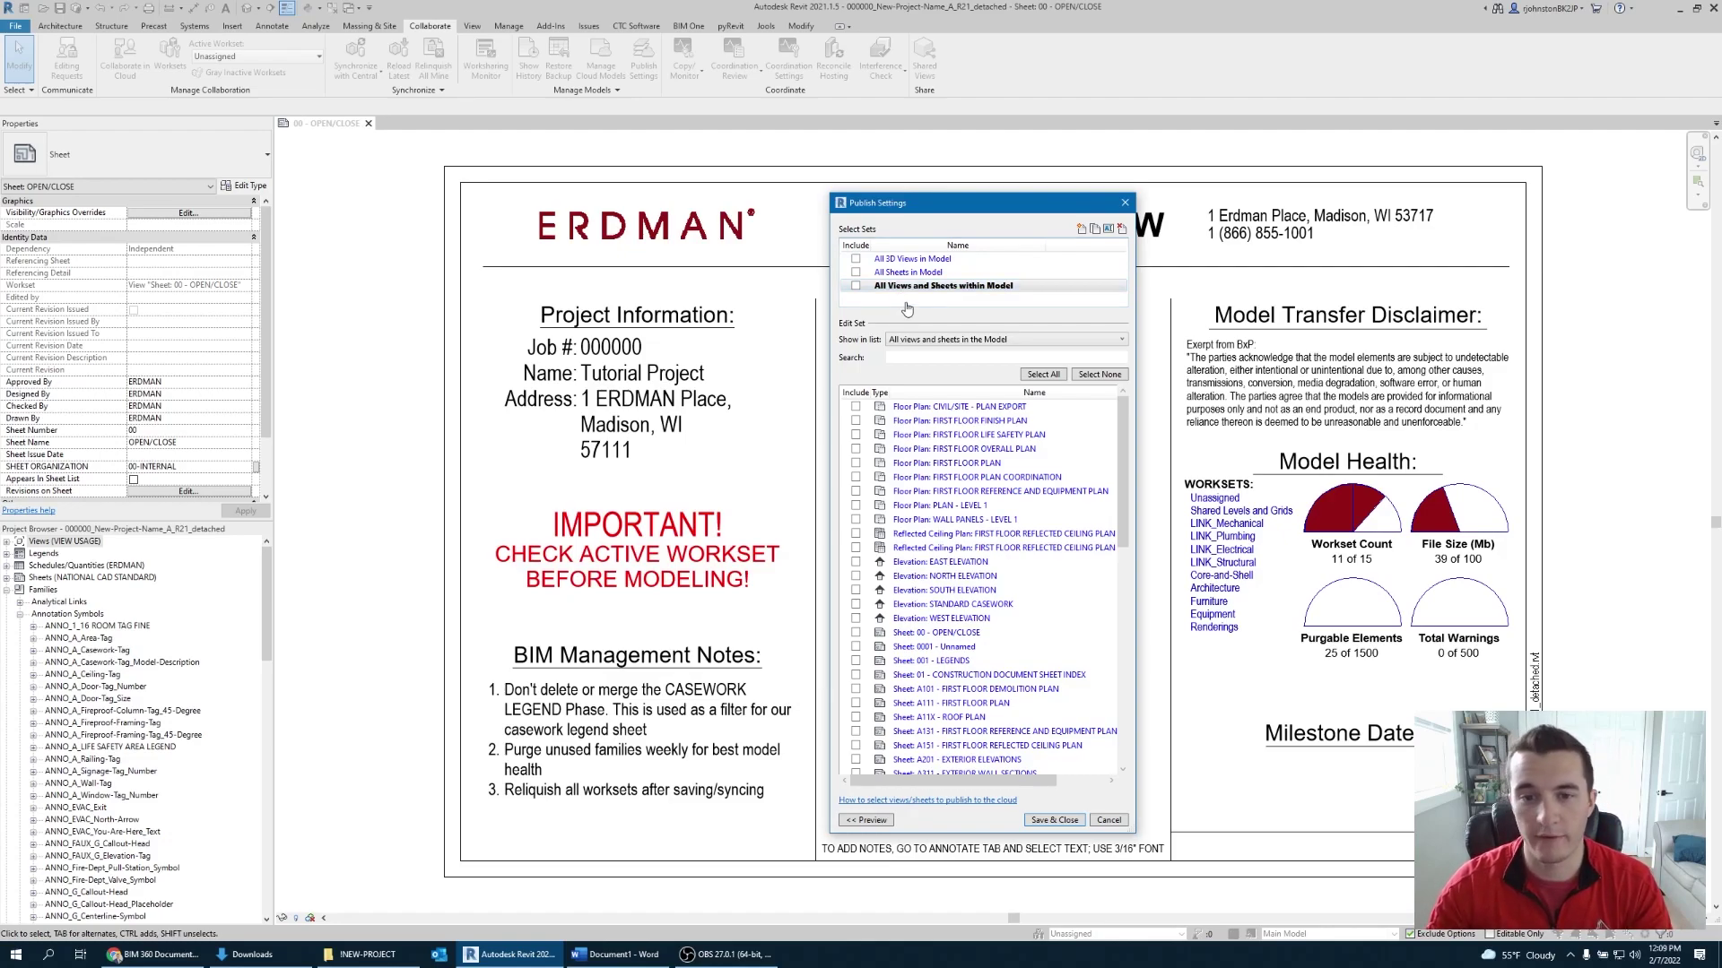
pyautogui.moveTo(1046, 248); pyautogui.dragTo(1024, 248)
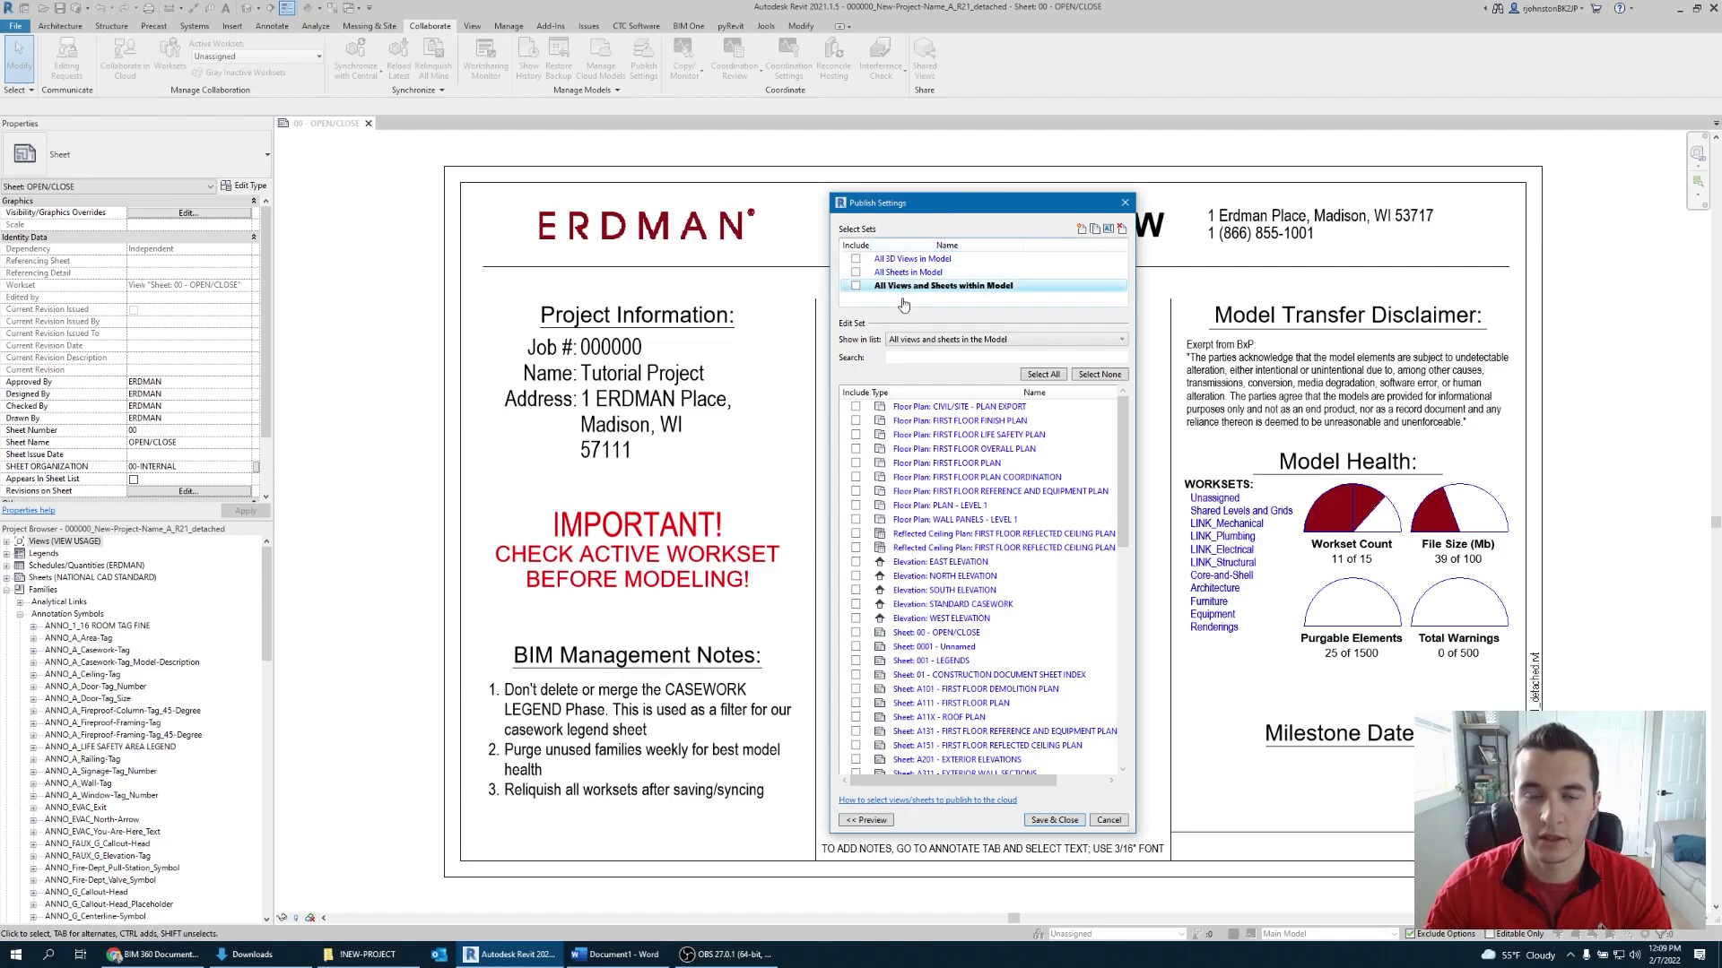
# Include all three publish sets for publishing to the cloud.
pyautogui.click(856, 258)
pyautogui.click(856, 272)
pyautogui.click(855, 286)
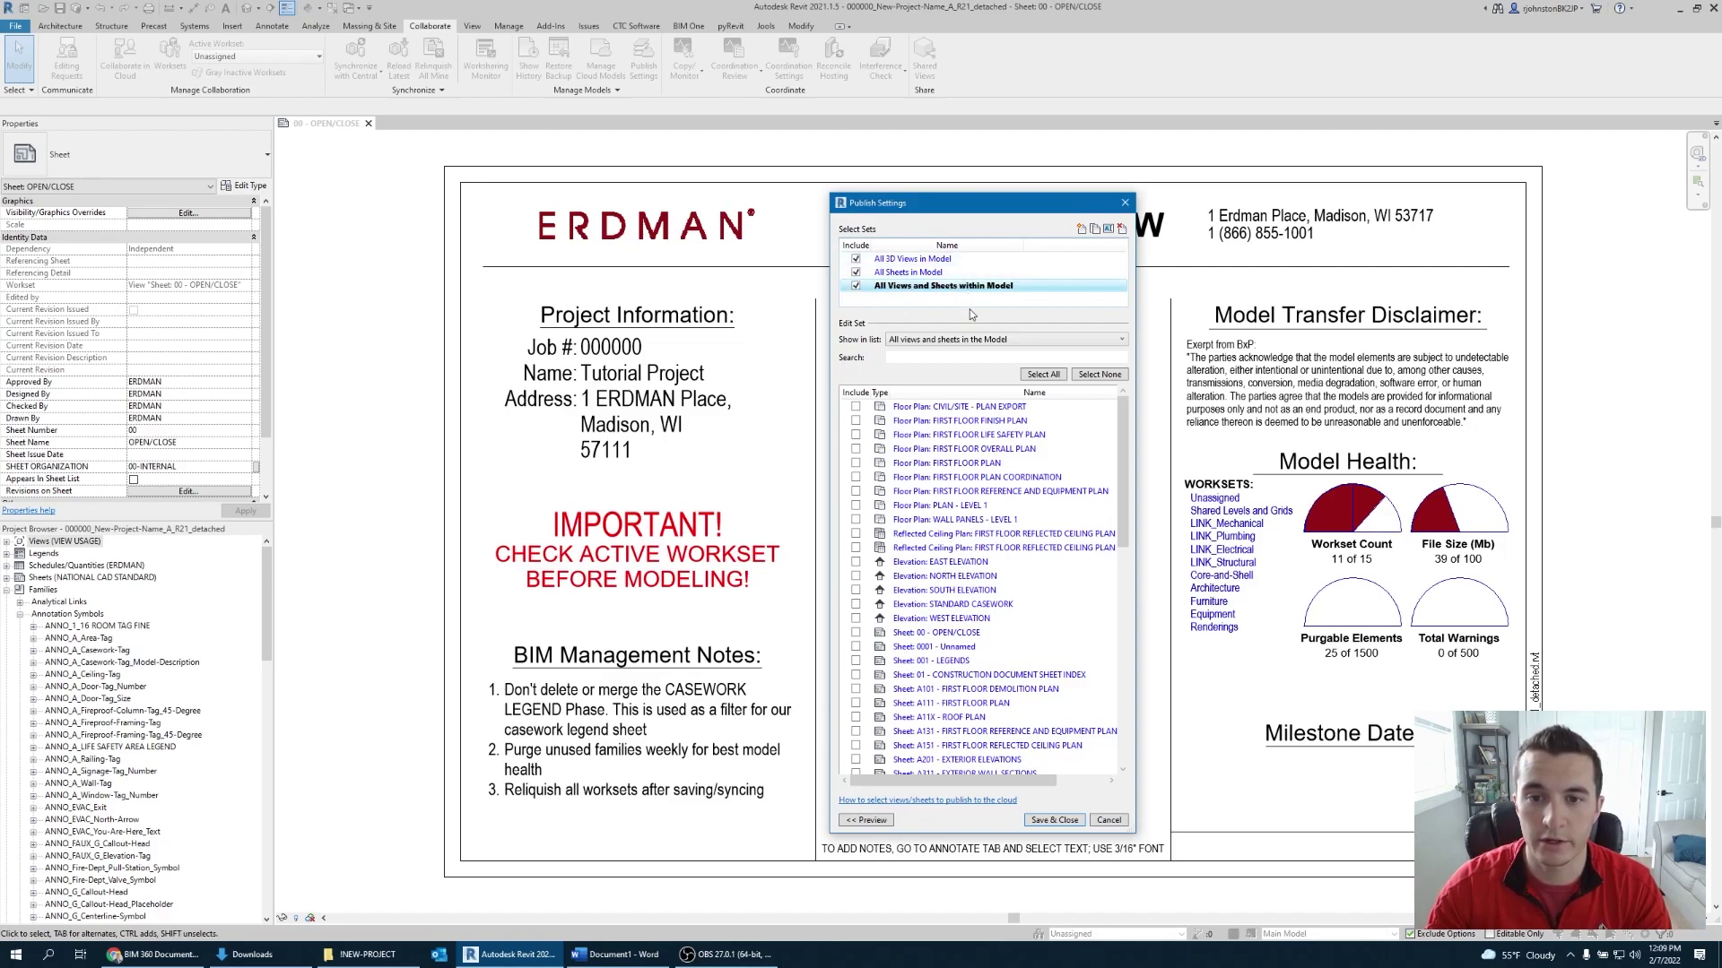
# Try to add all 3D views in the model to the All 3D Views in Model set.
pyautogui.click(986, 259)
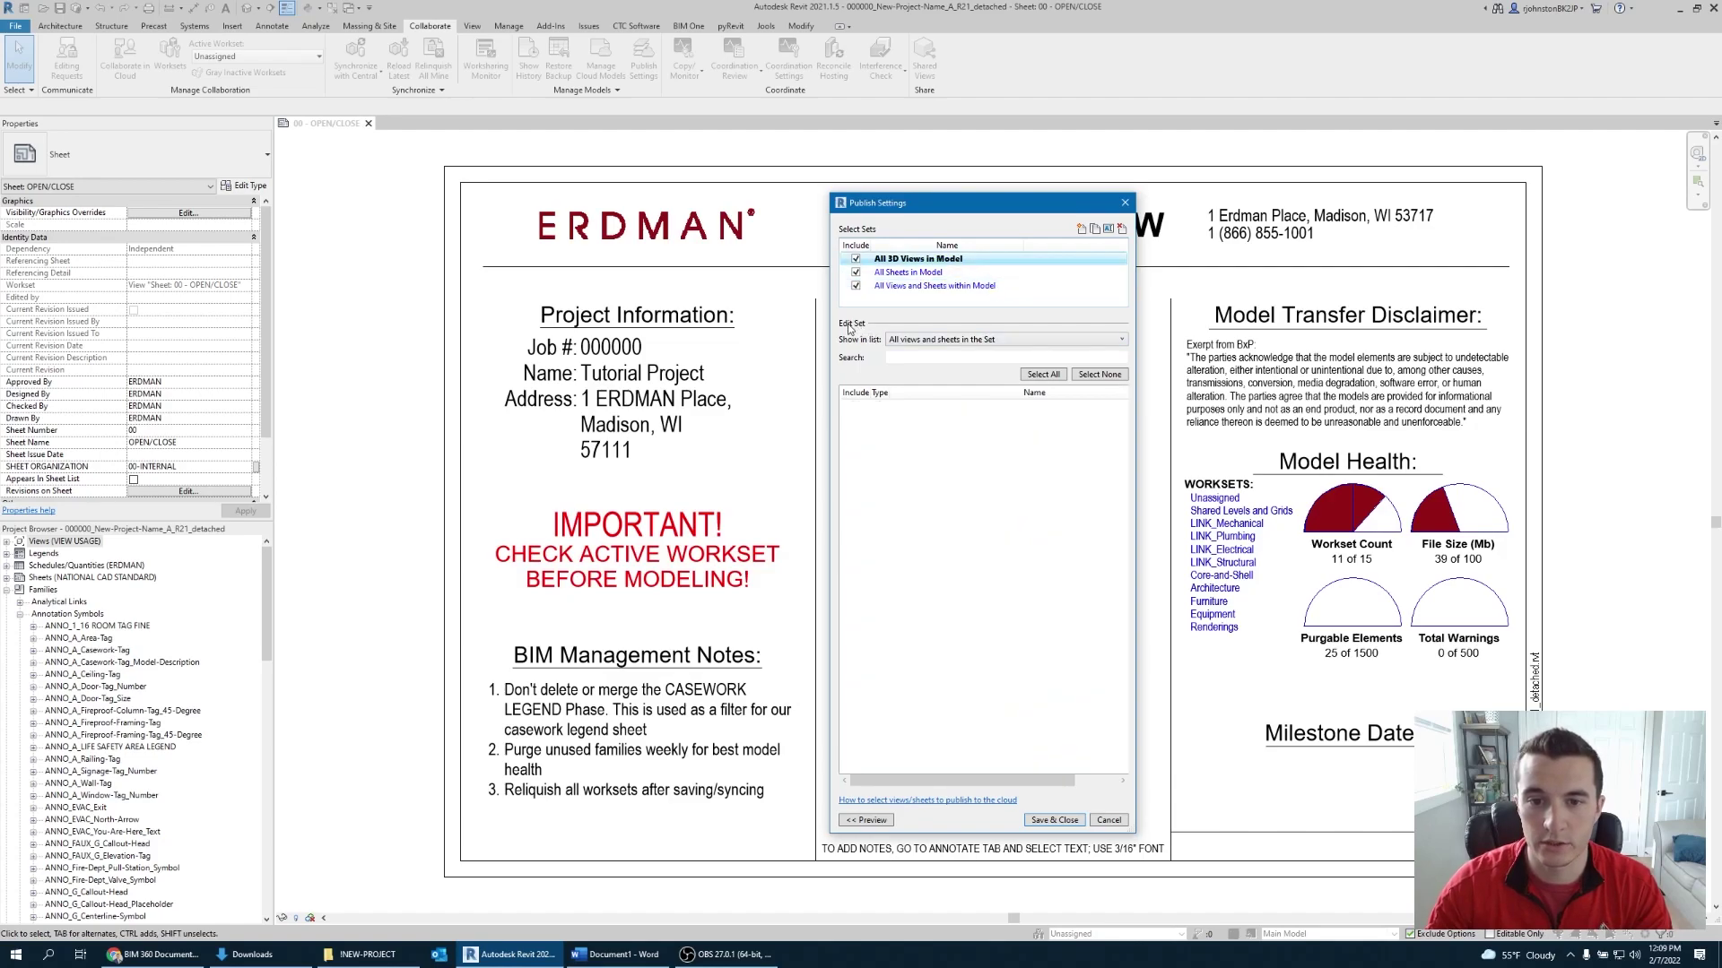
pyautogui.click(894, 342)
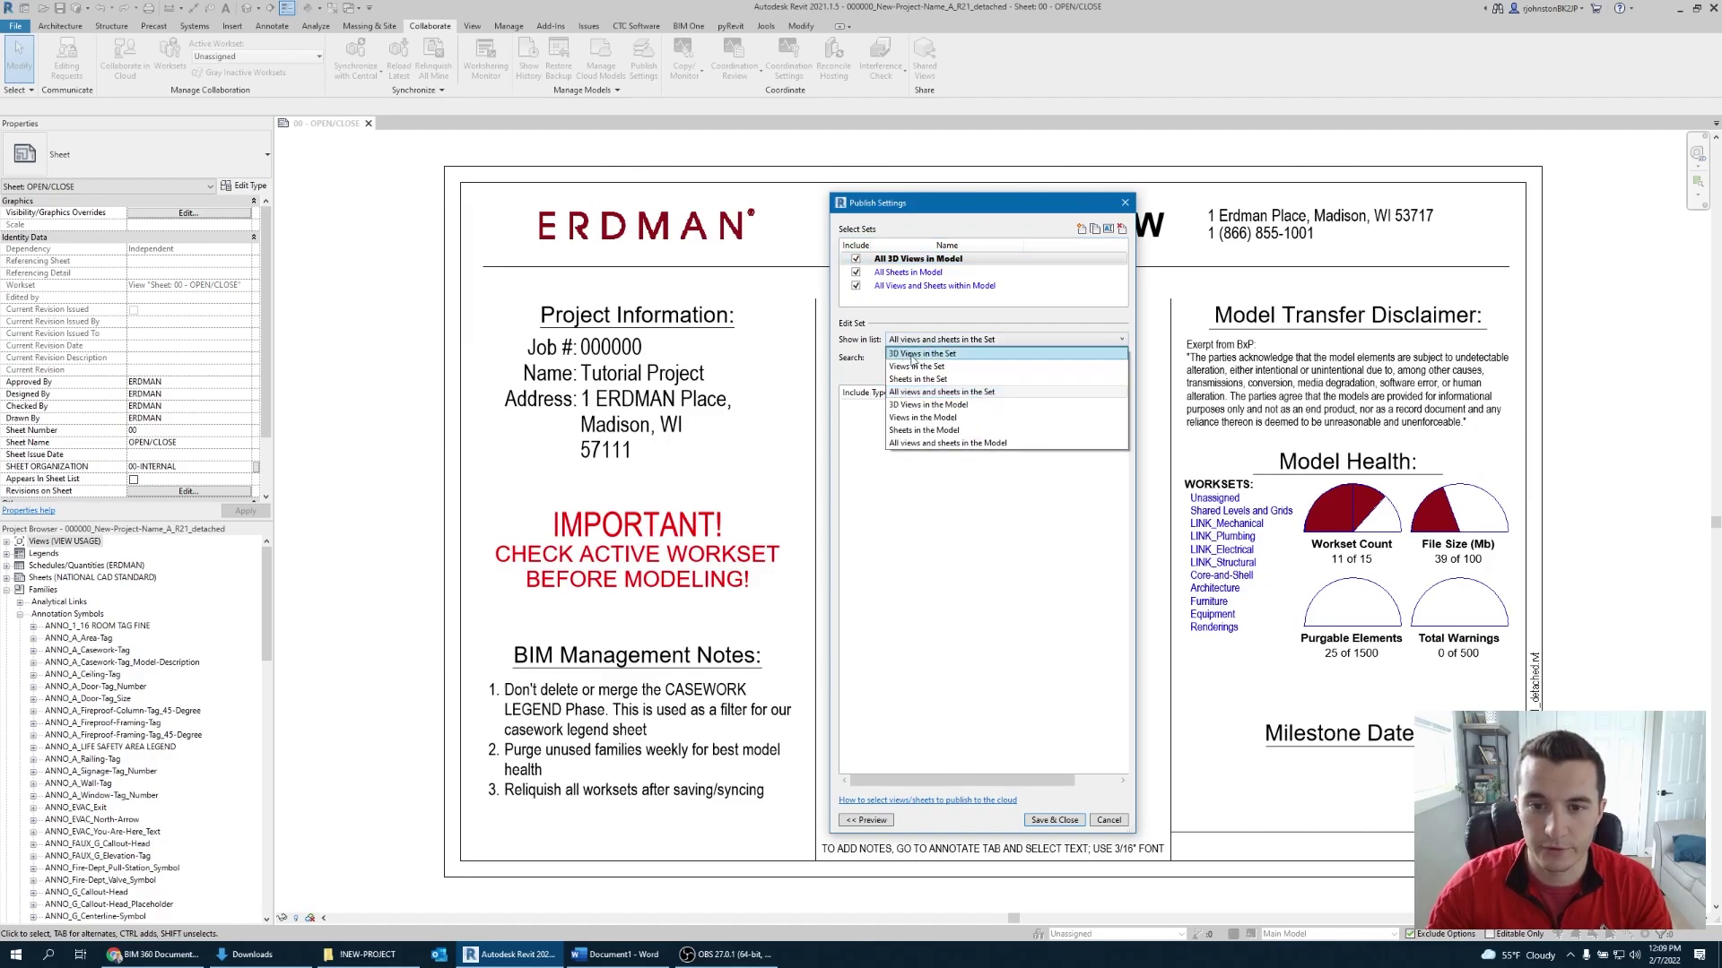
pyautogui.click(942, 404)
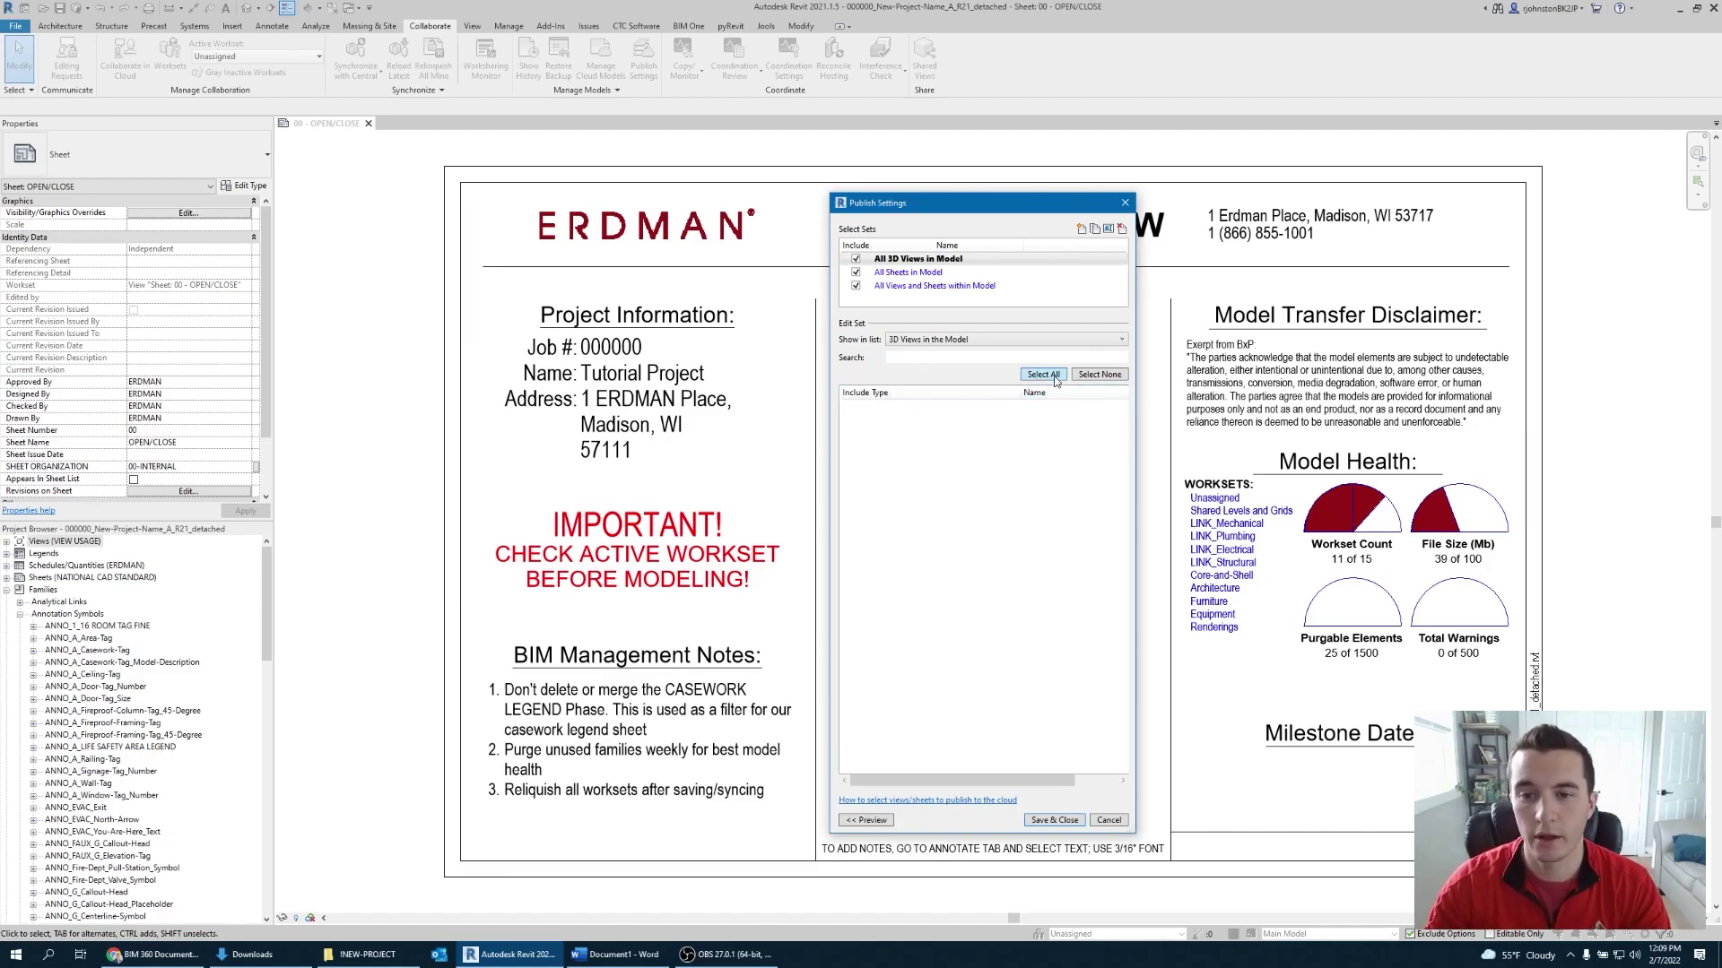
# List the sheets in the model for the All Sheets in Model set and include all of them.
pyautogui.click(981, 274)
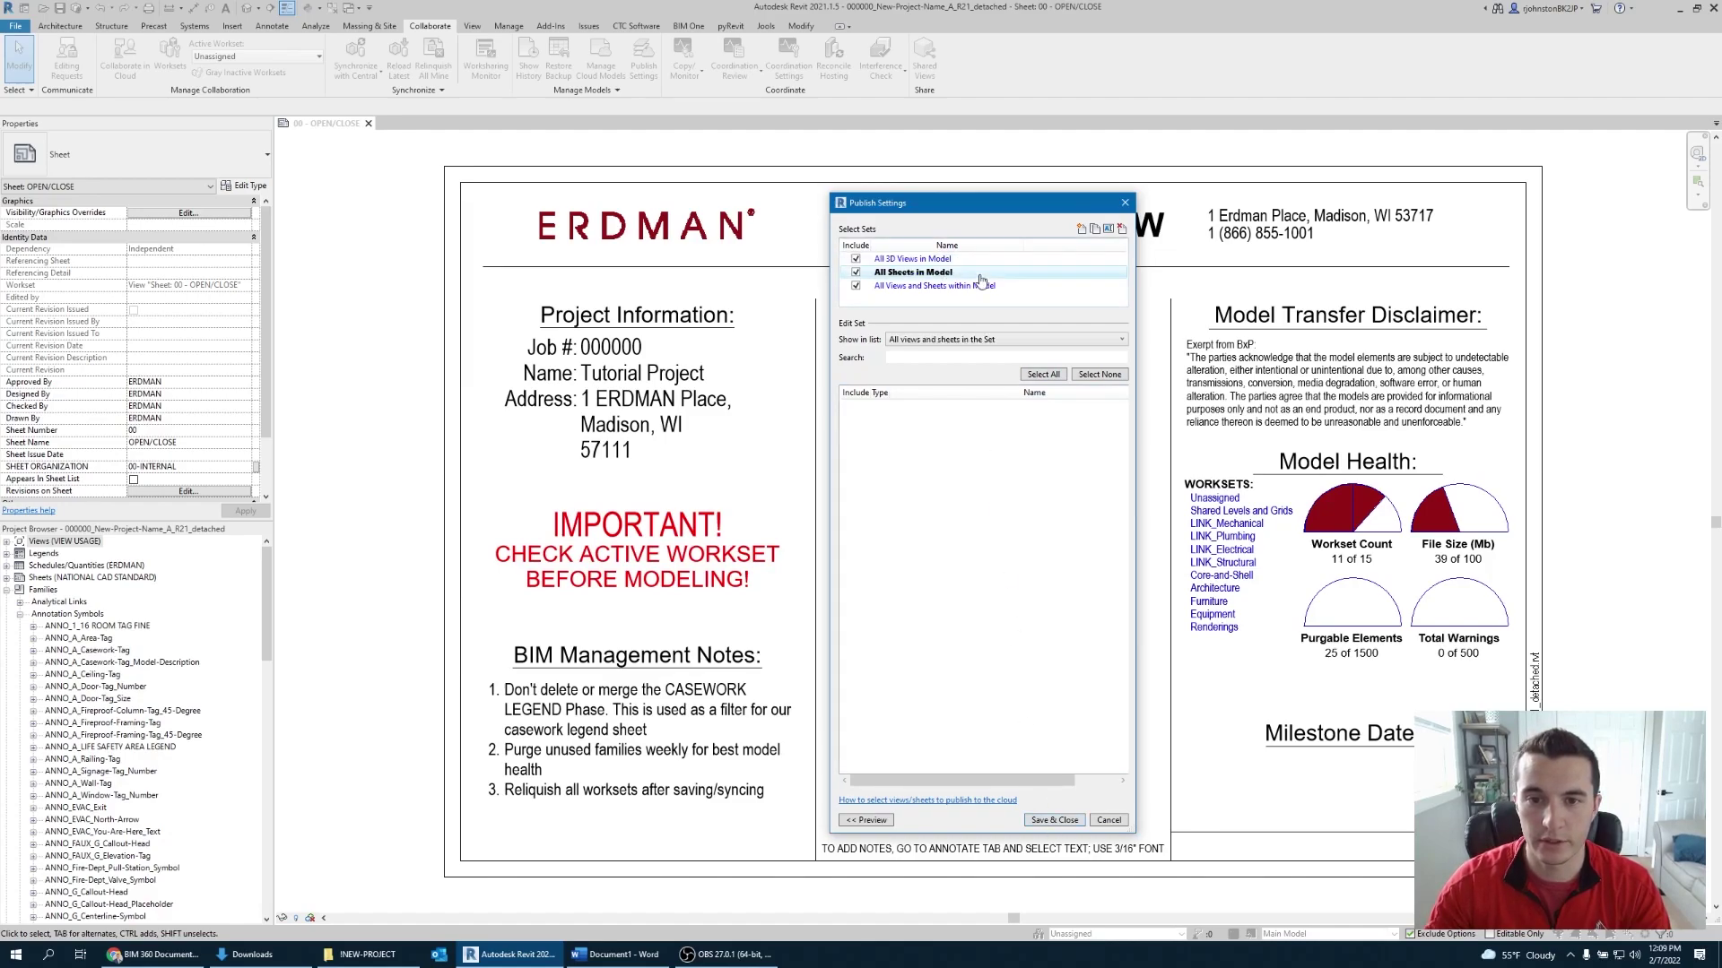
pyautogui.click(977, 340)
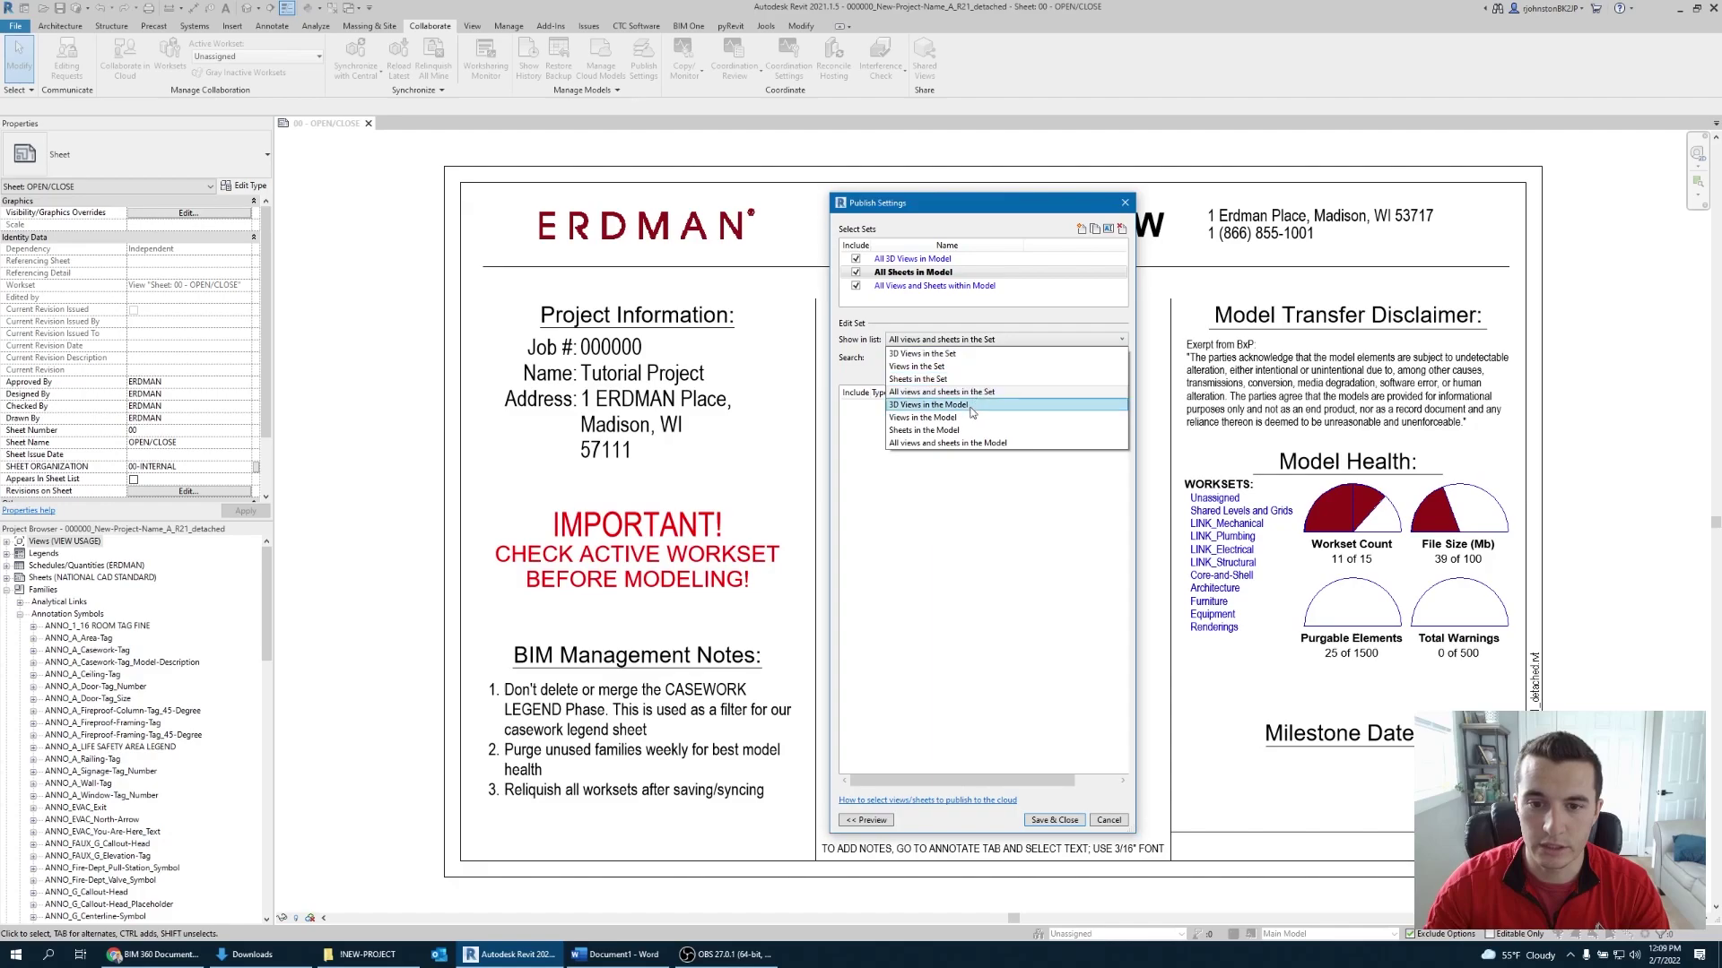
pyautogui.click(967, 434)
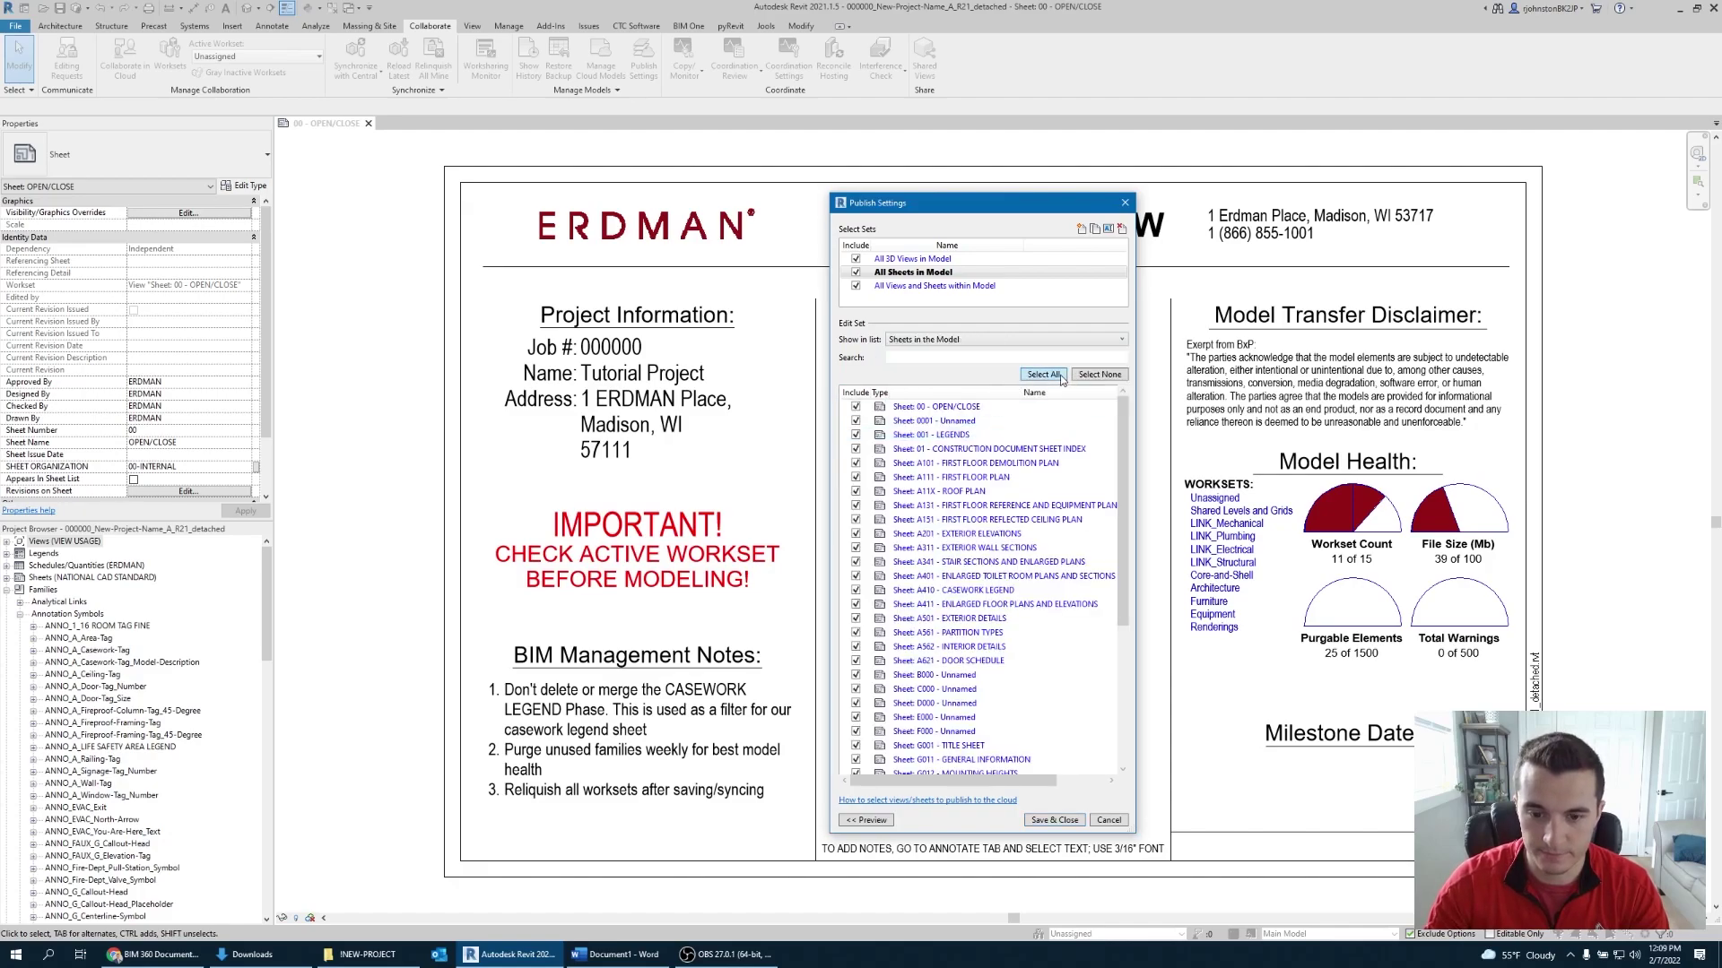
# Include all views and sheets in the model in the All Views and Sheets within Model set, and save the publish settings.
pyautogui.click(1036, 287)
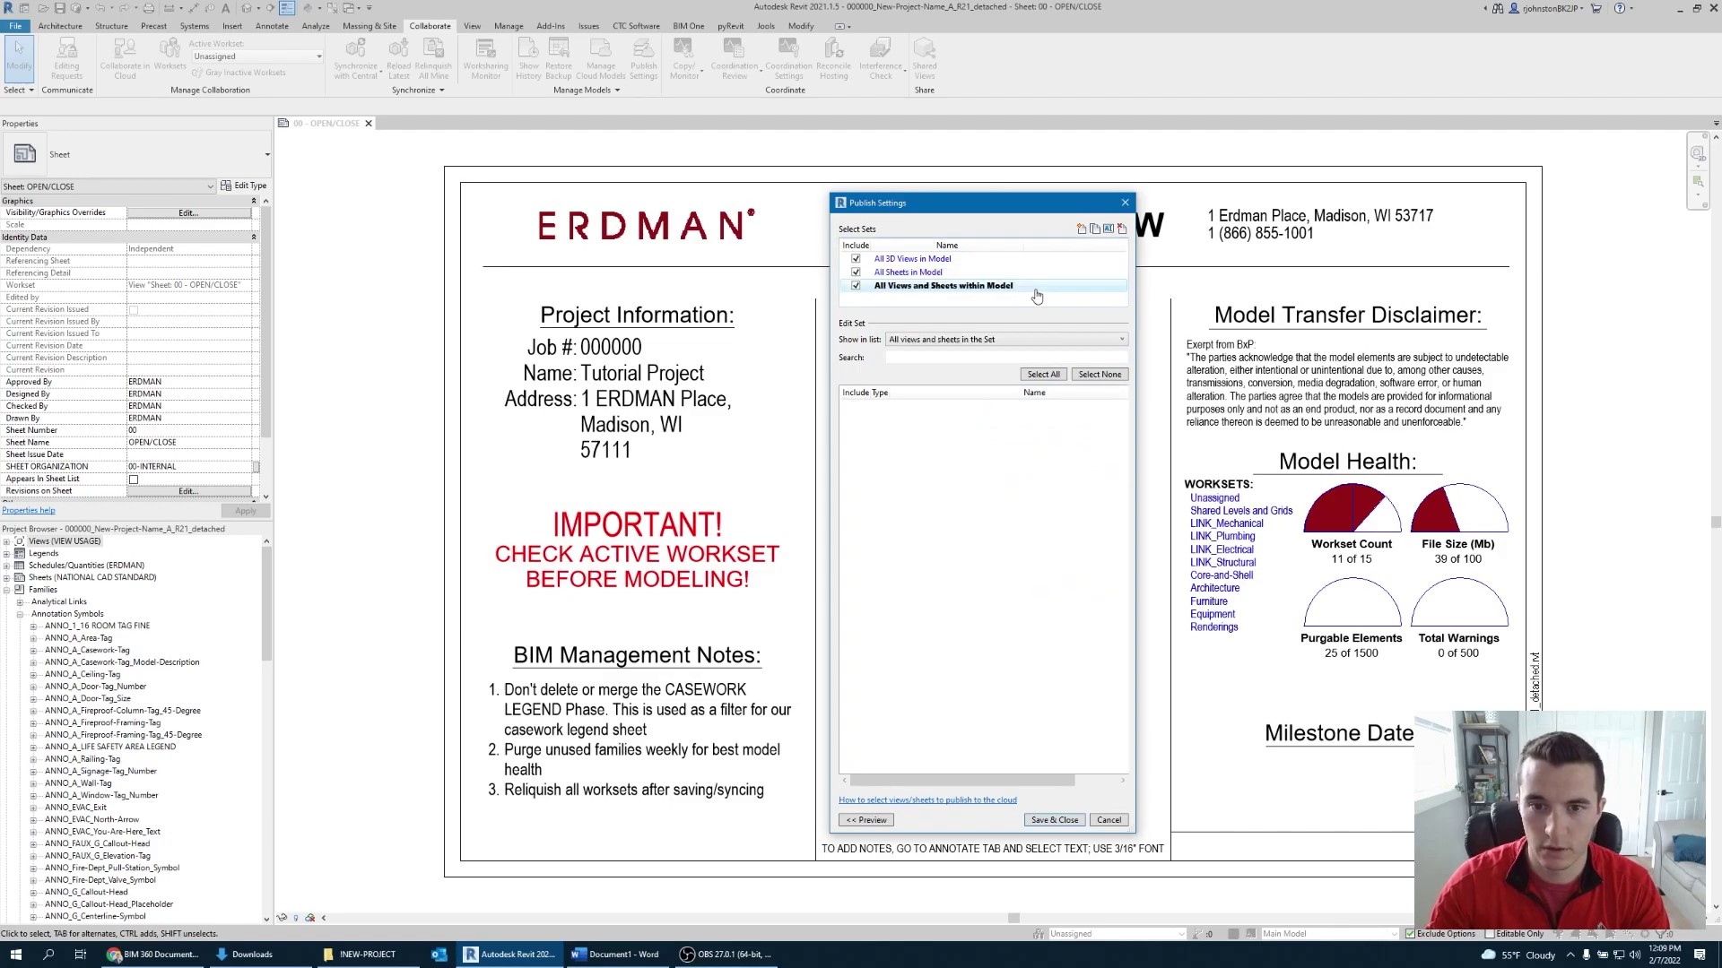
pyautogui.click(965, 344)
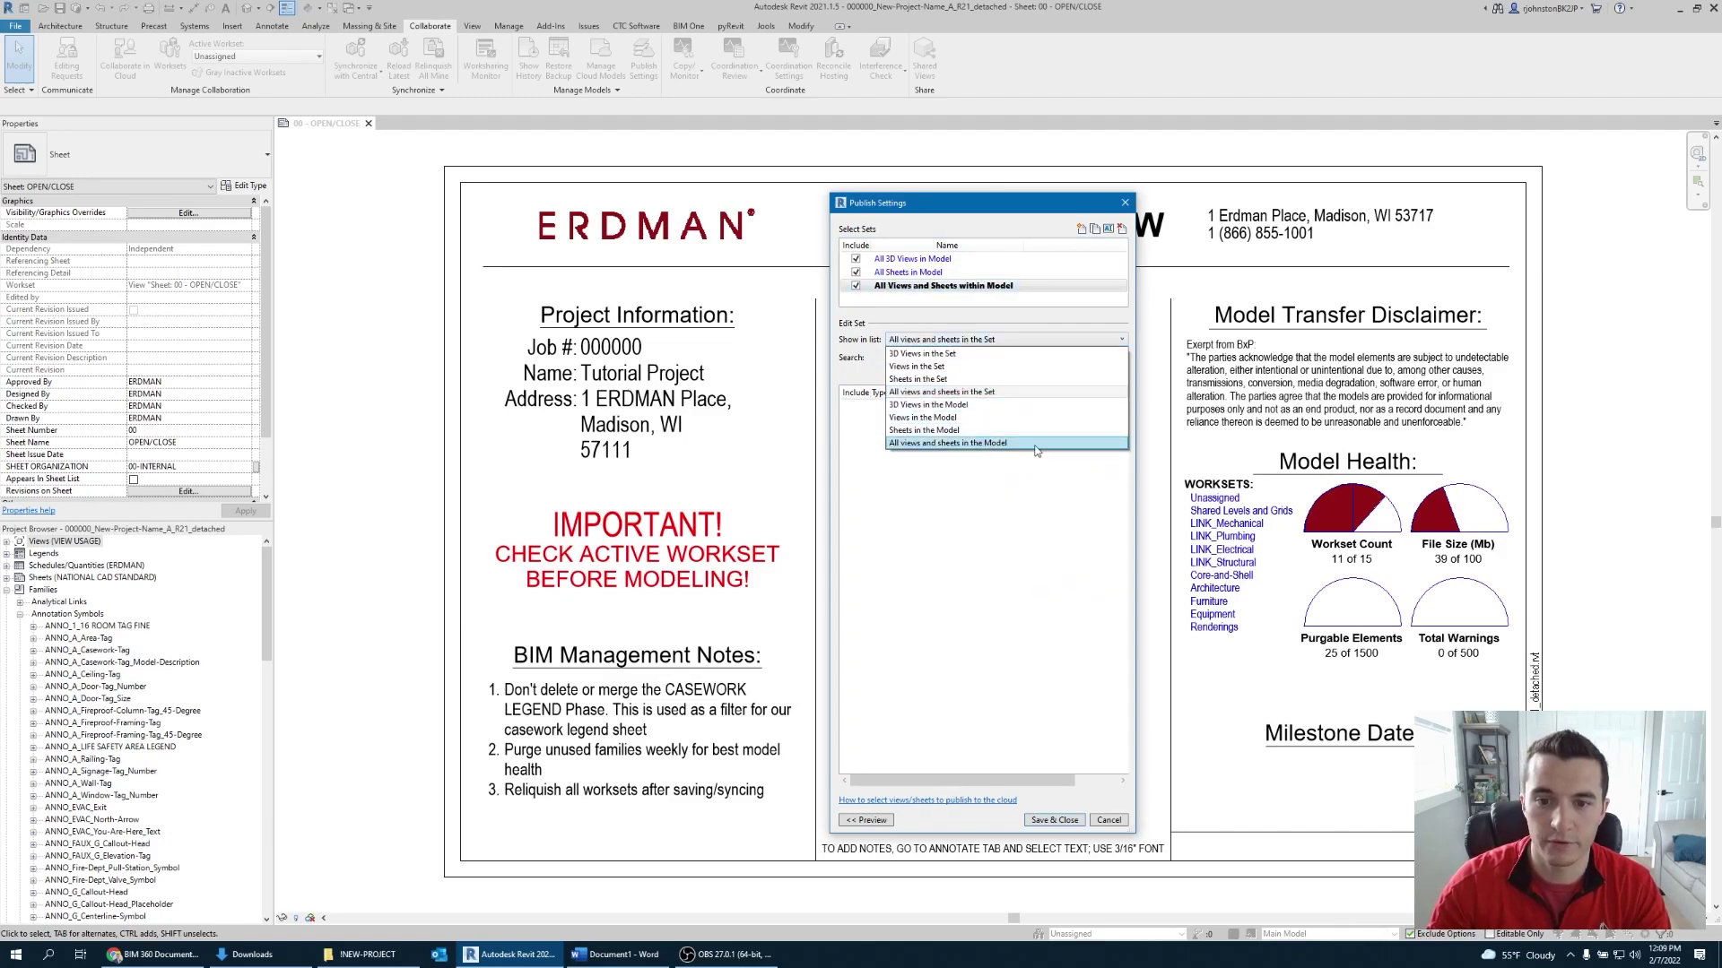
pyautogui.click(1036, 447)
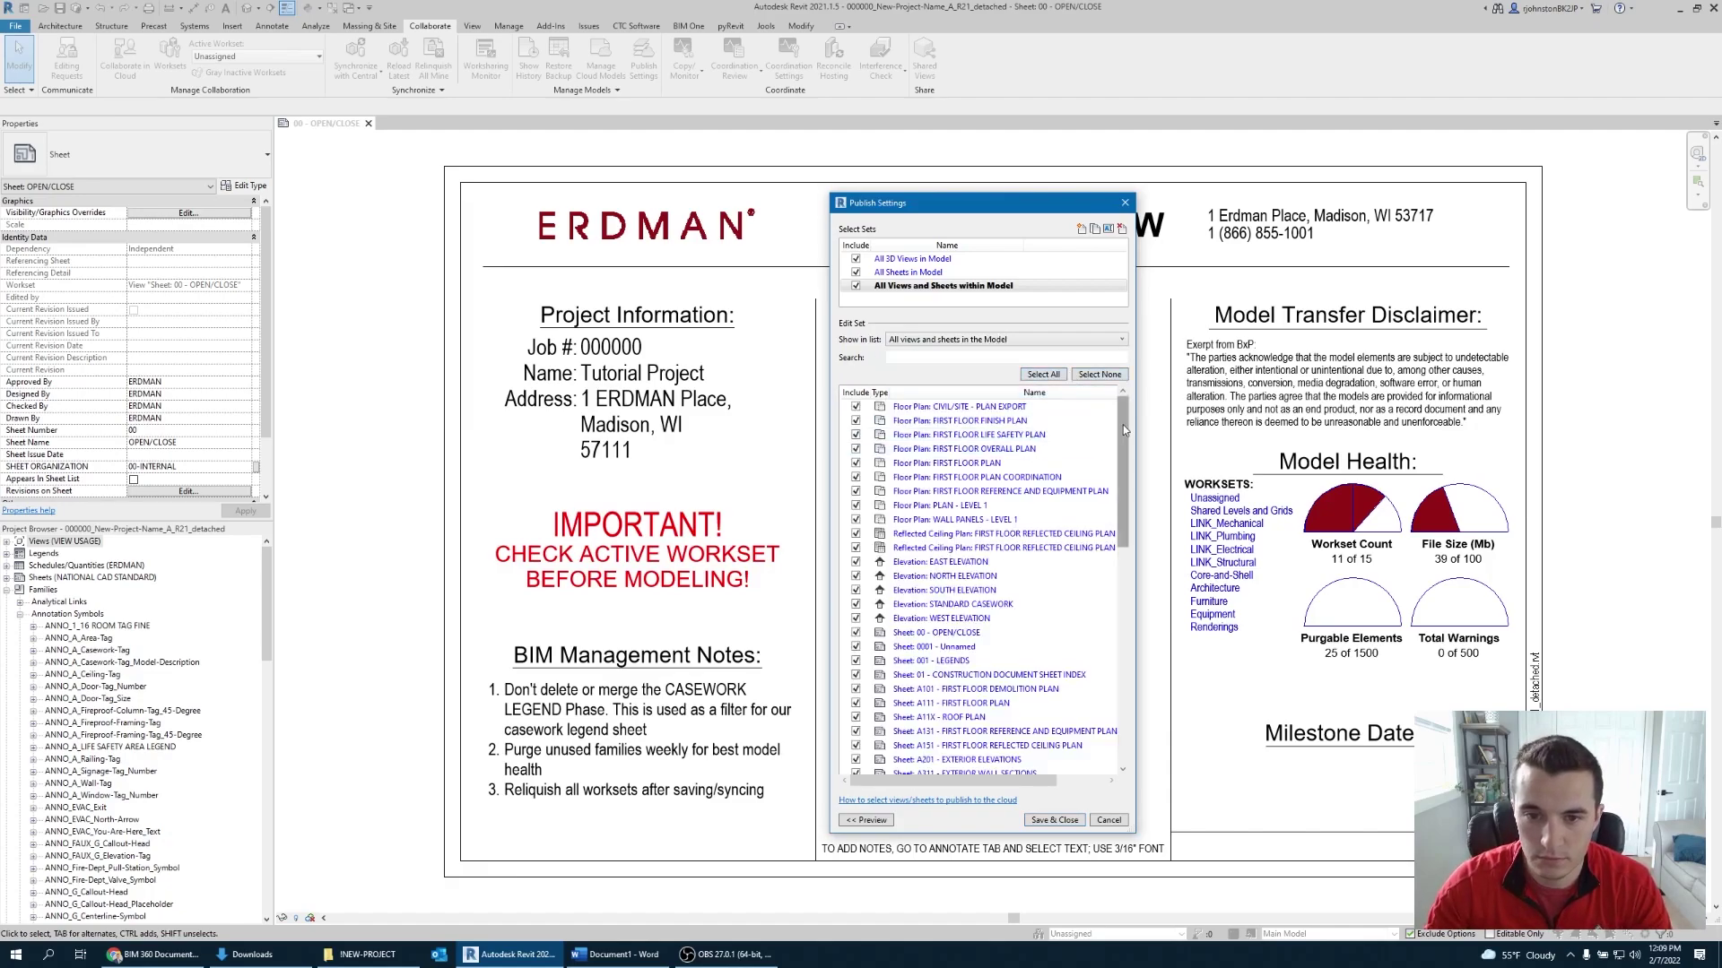
pyautogui.moveTo(1122, 425)
pyautogui.mouseDown()
pyautogui.moveTo(1125, 475)
pyautogui.moveTo(1125, 410)
pyautogui.mouseUp()
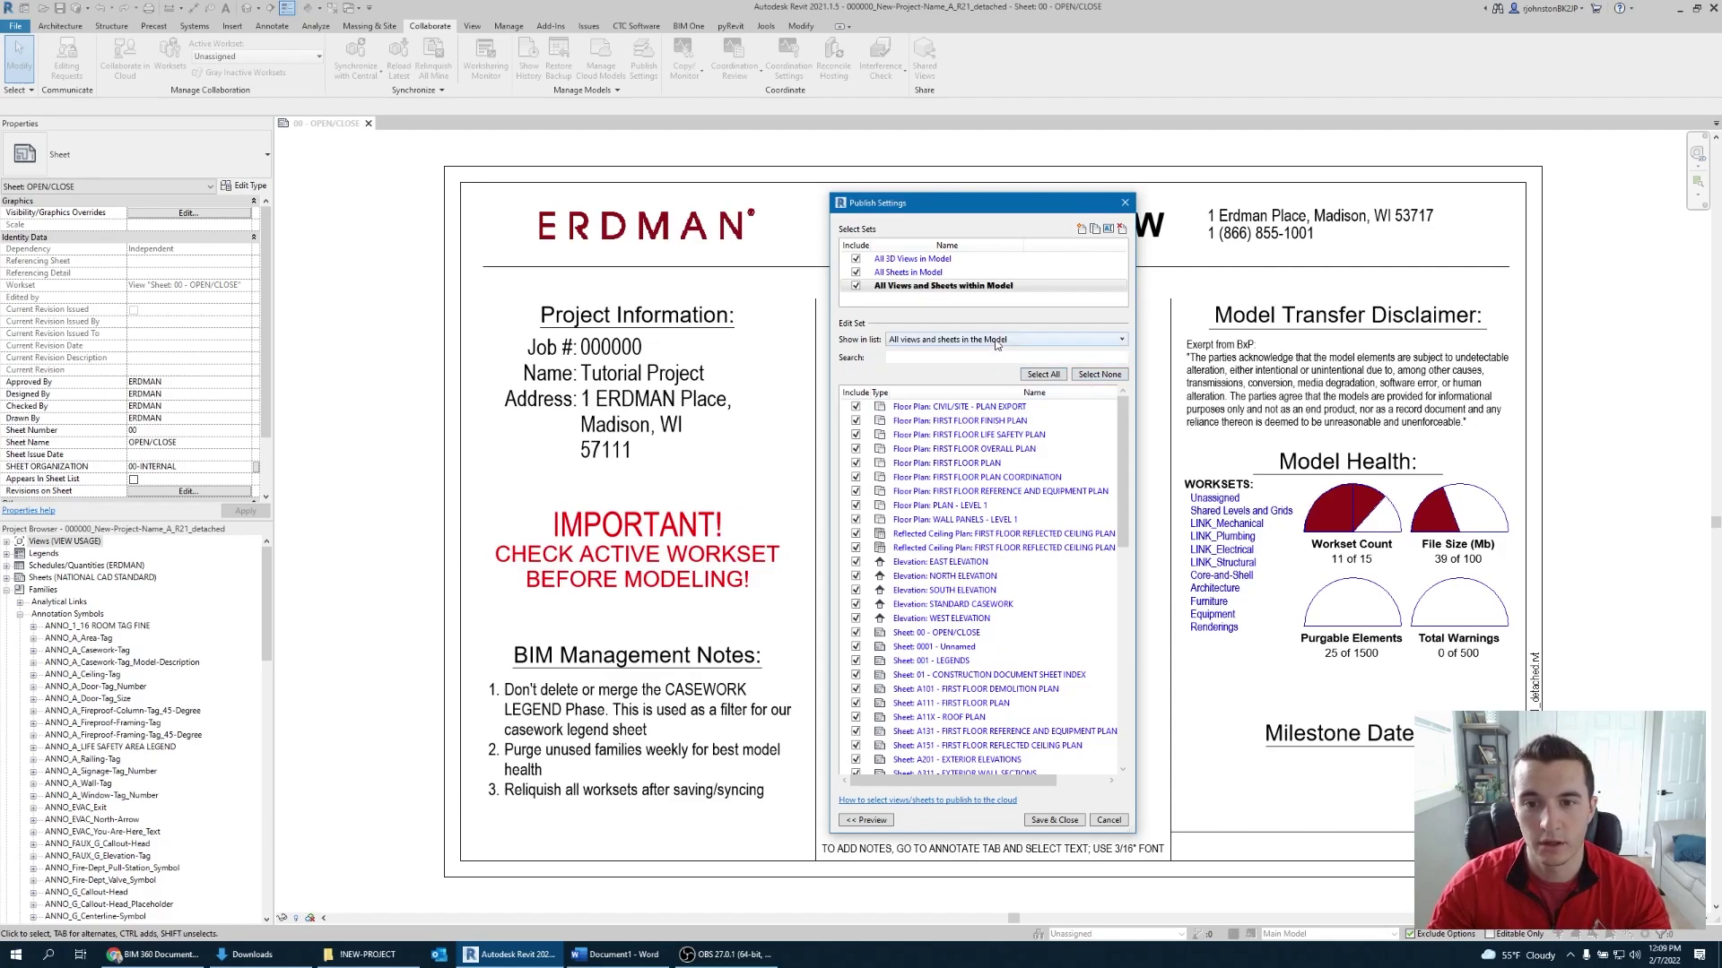
pyautogui.click(1048, 340)
pyautogui.click(1049, 340)
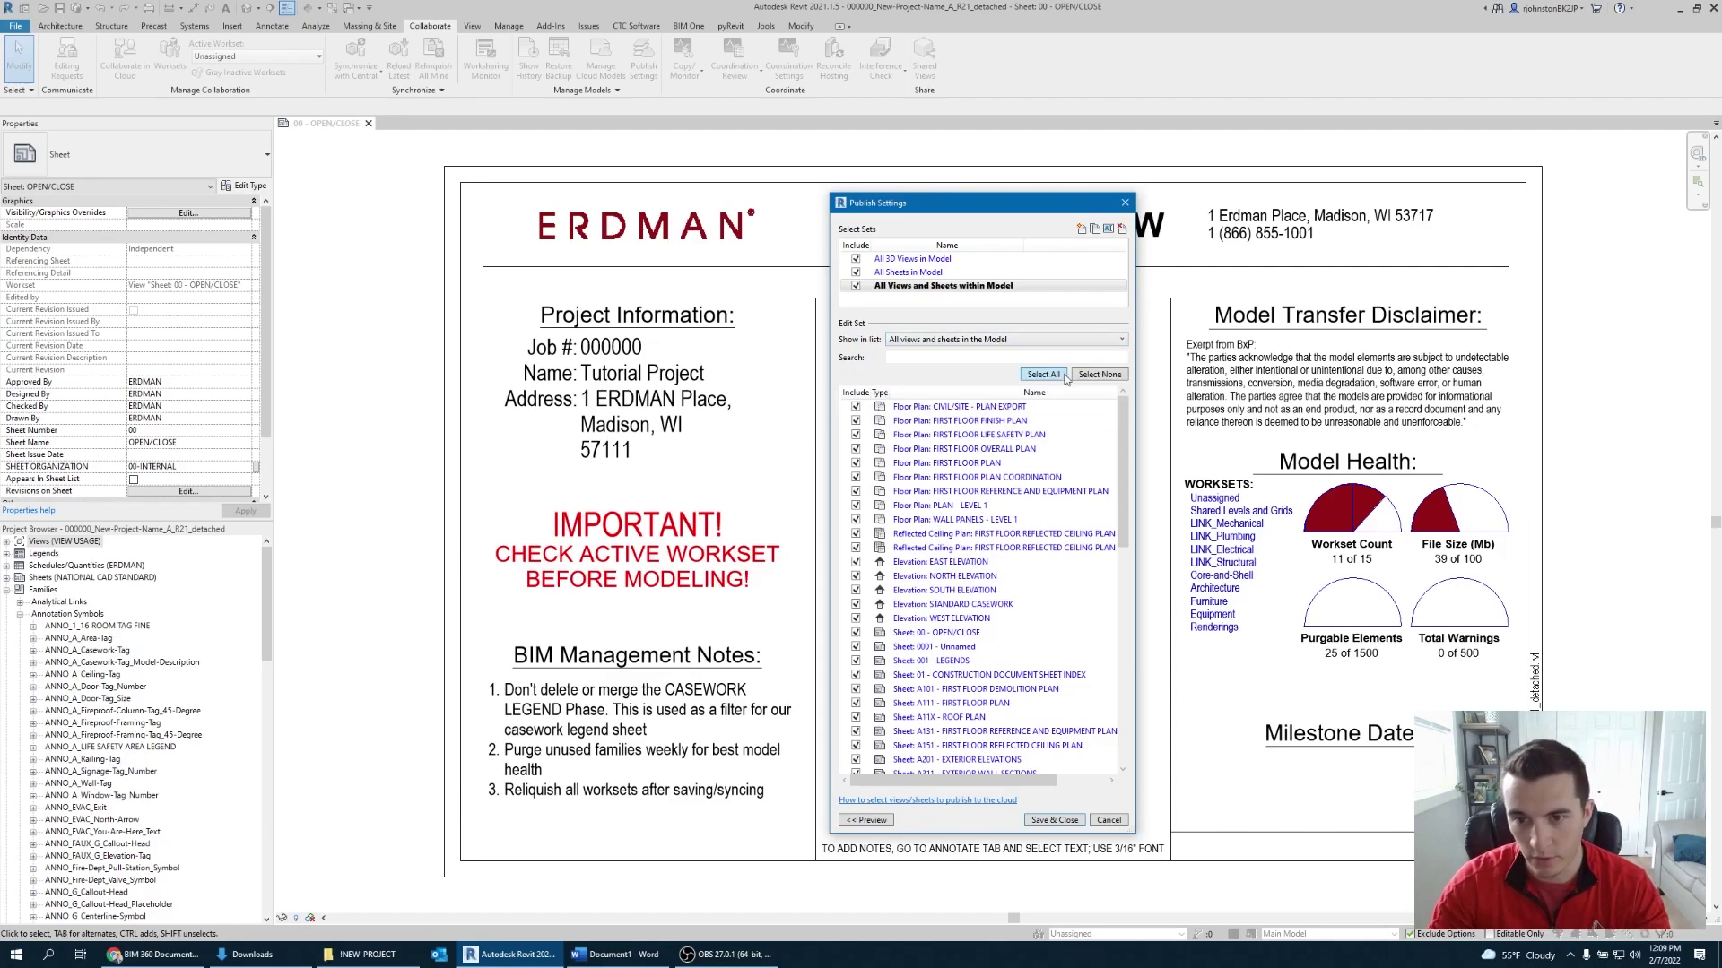
pyautogui.click(1055, 820)
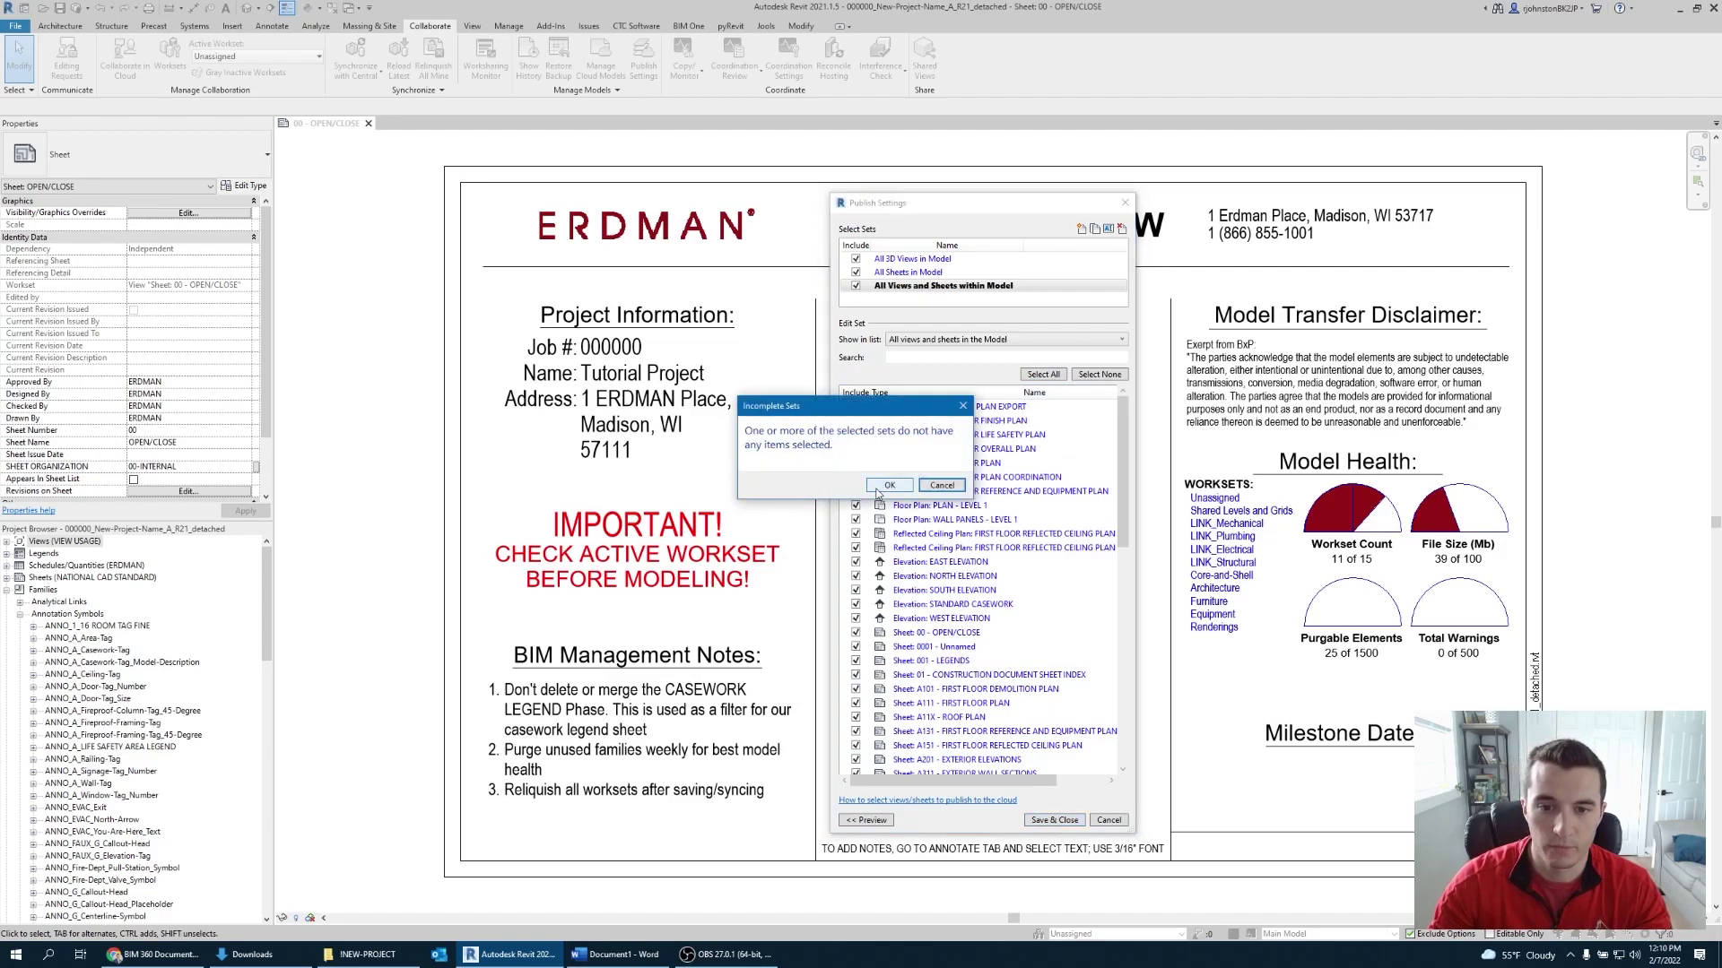
pyautogui.click(884, 486)
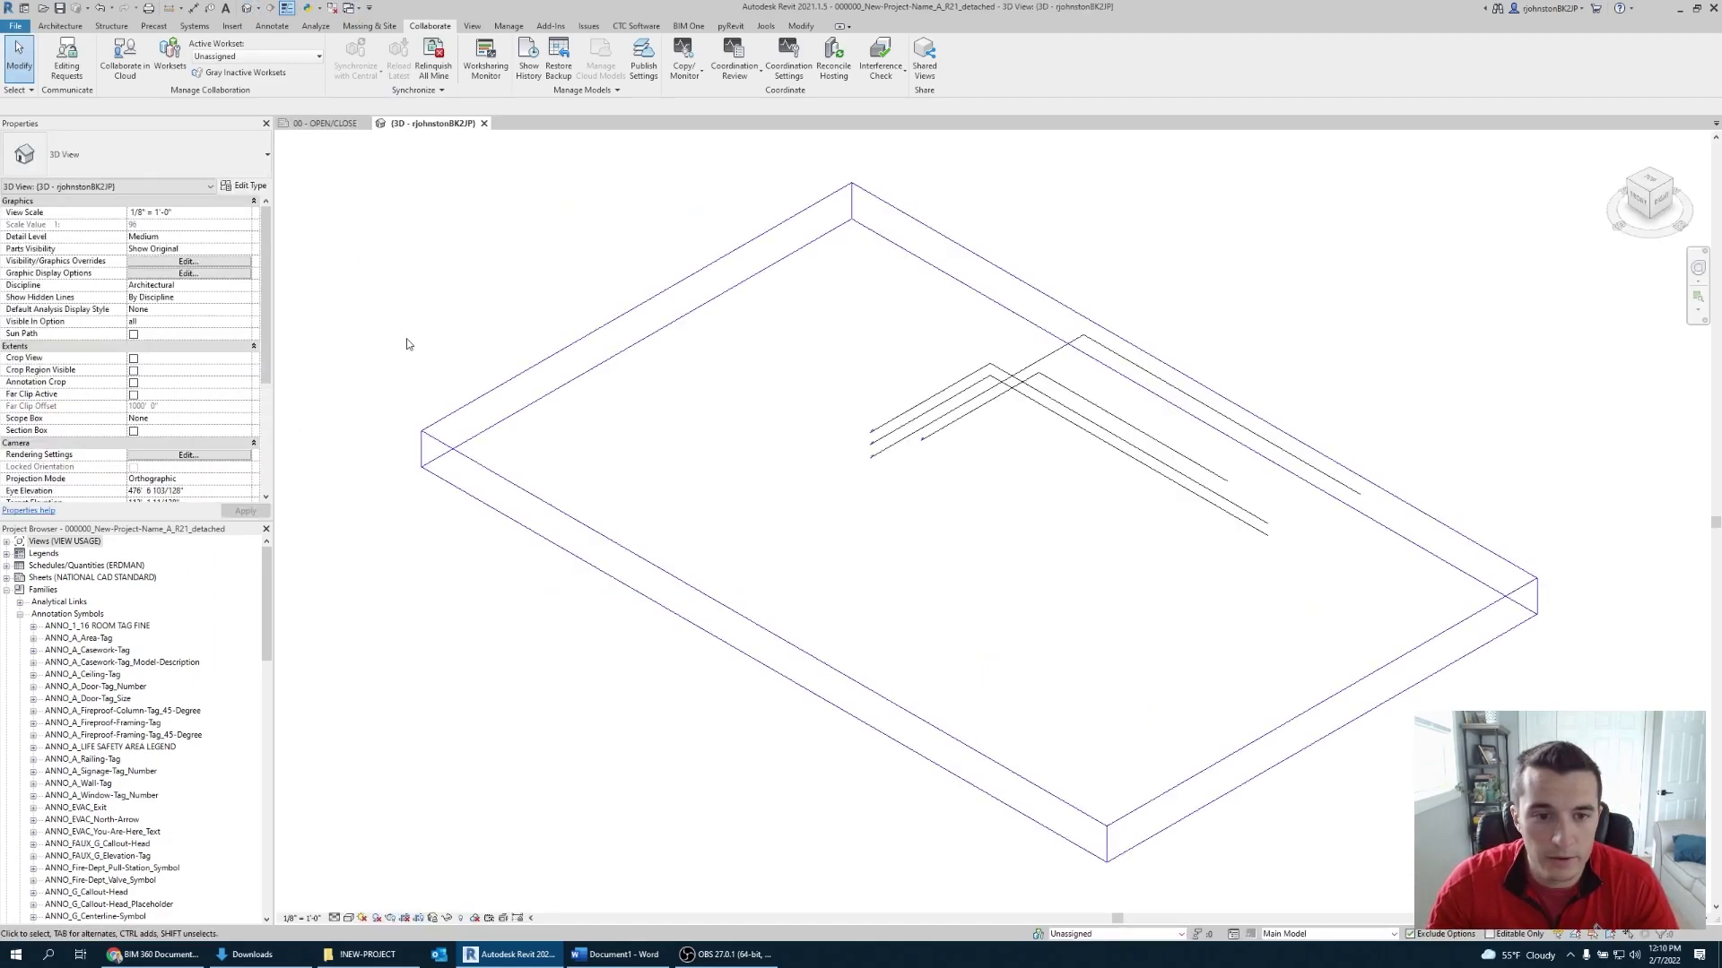
# From the OPEN/CLOSE sheet, reopen the publish settings, include all 3D views in the All 3D Views in Model set, and save.
pyautogui.click(326, 124)
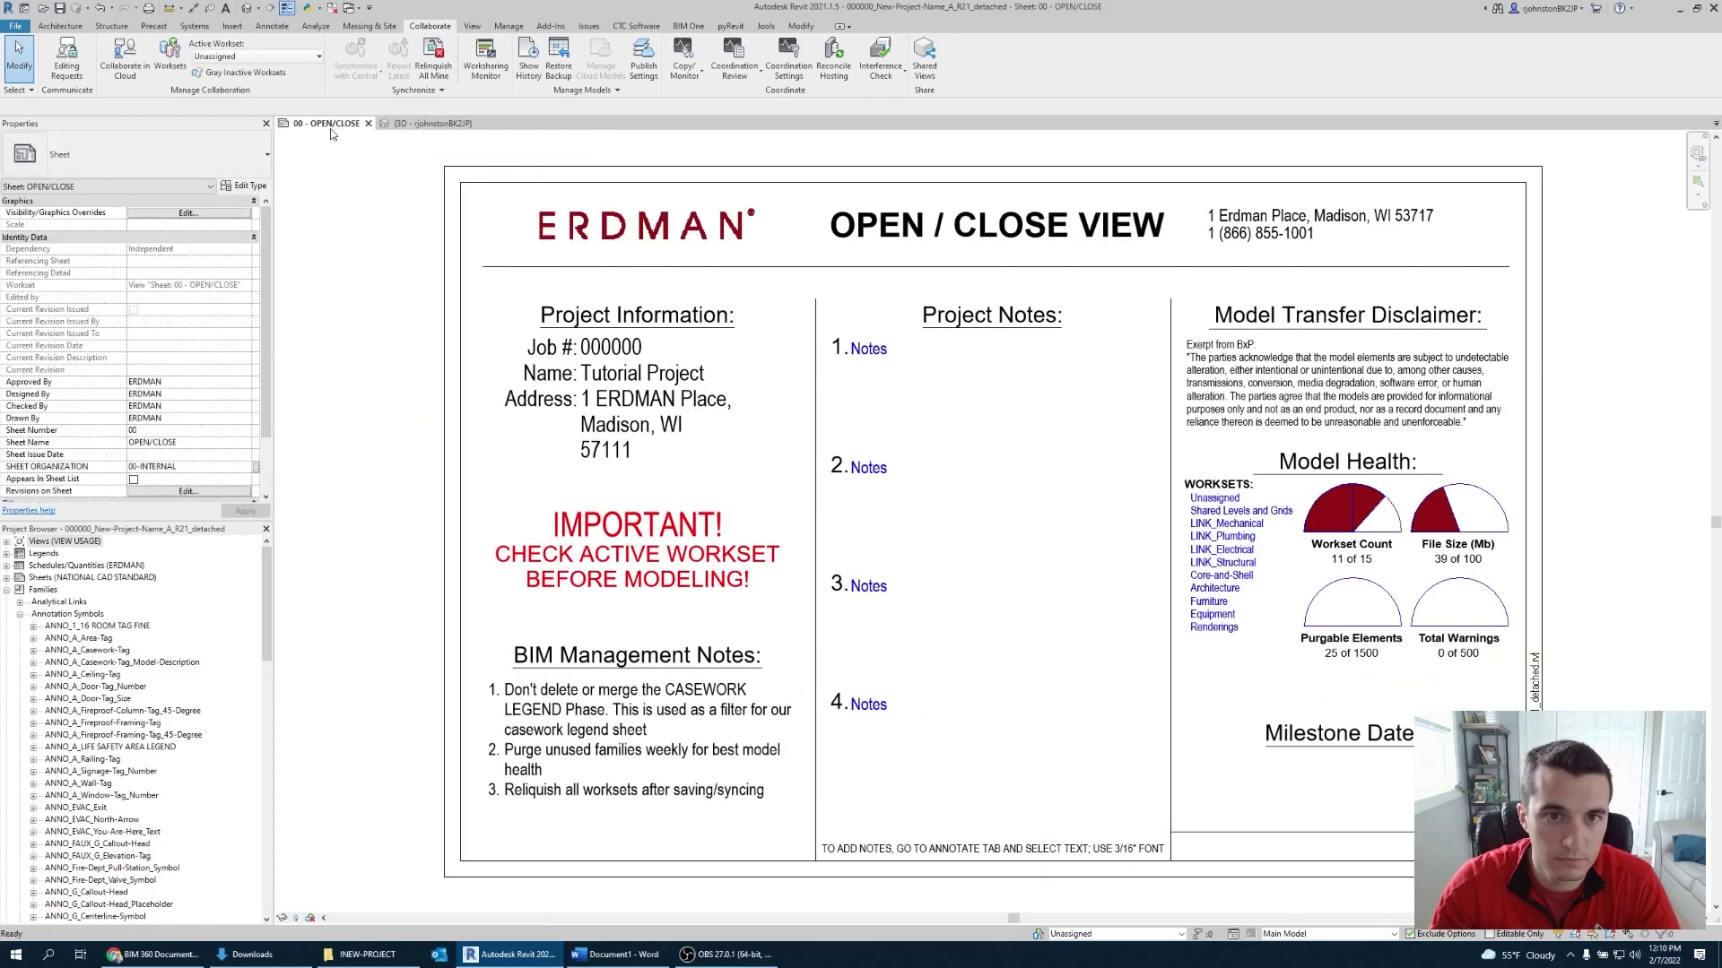
pyautogui.click(652, 70)
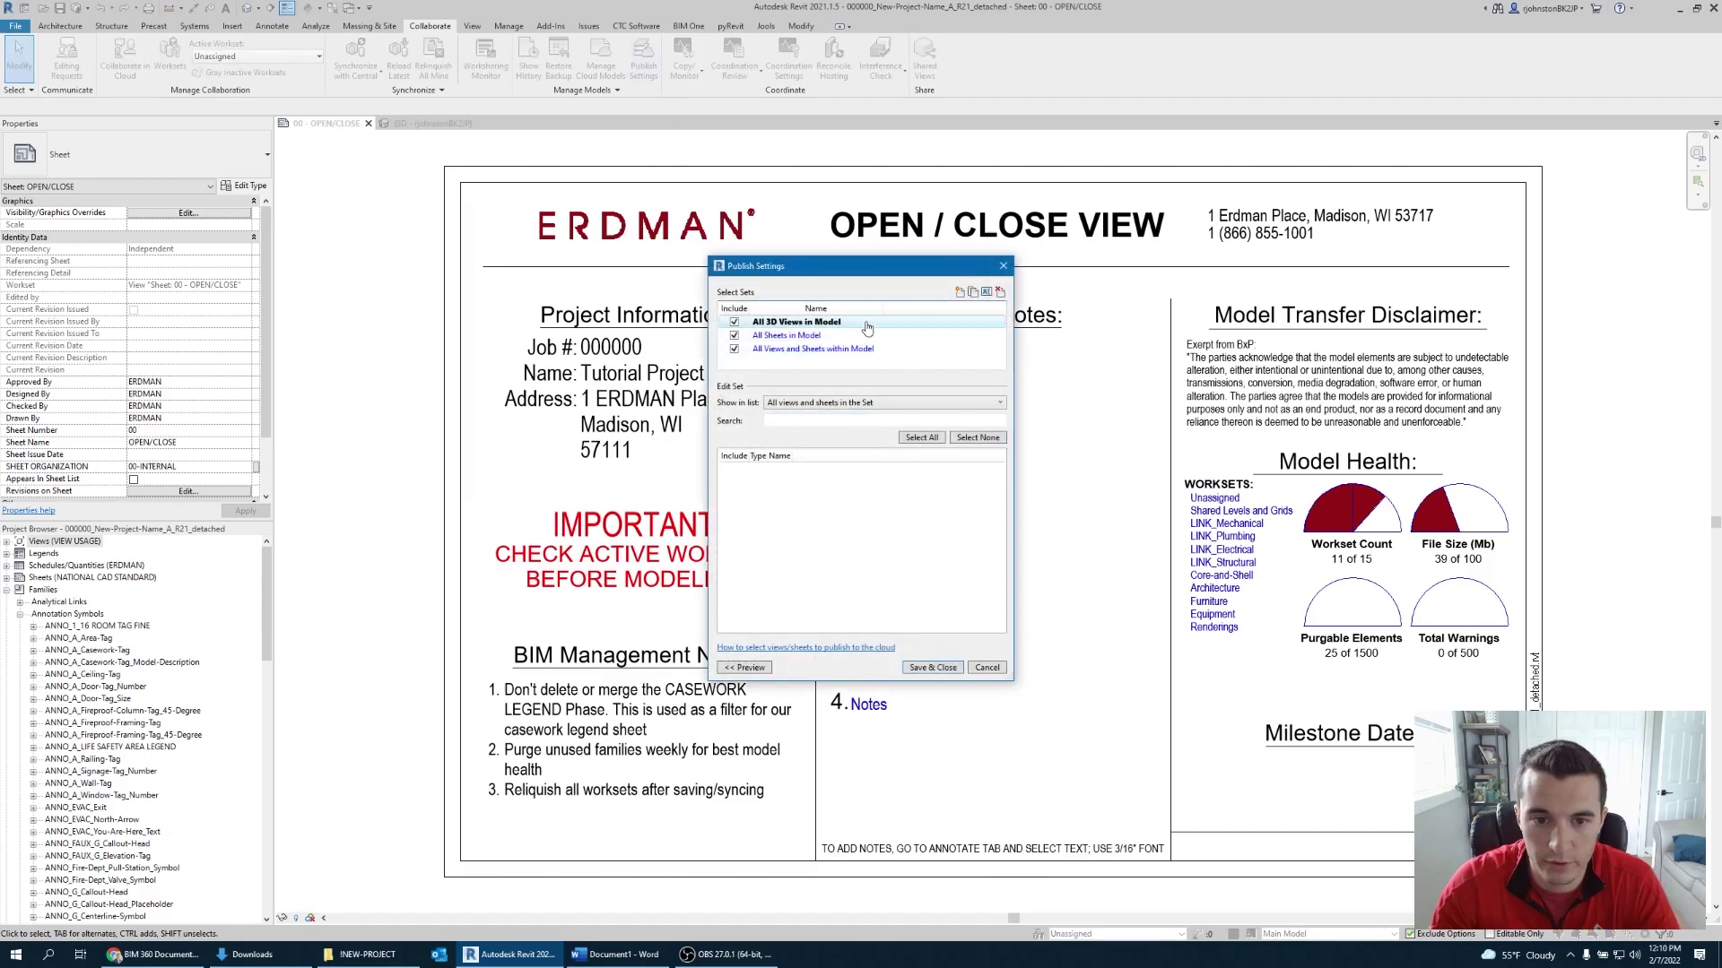
pyautogui.click(846, 403)
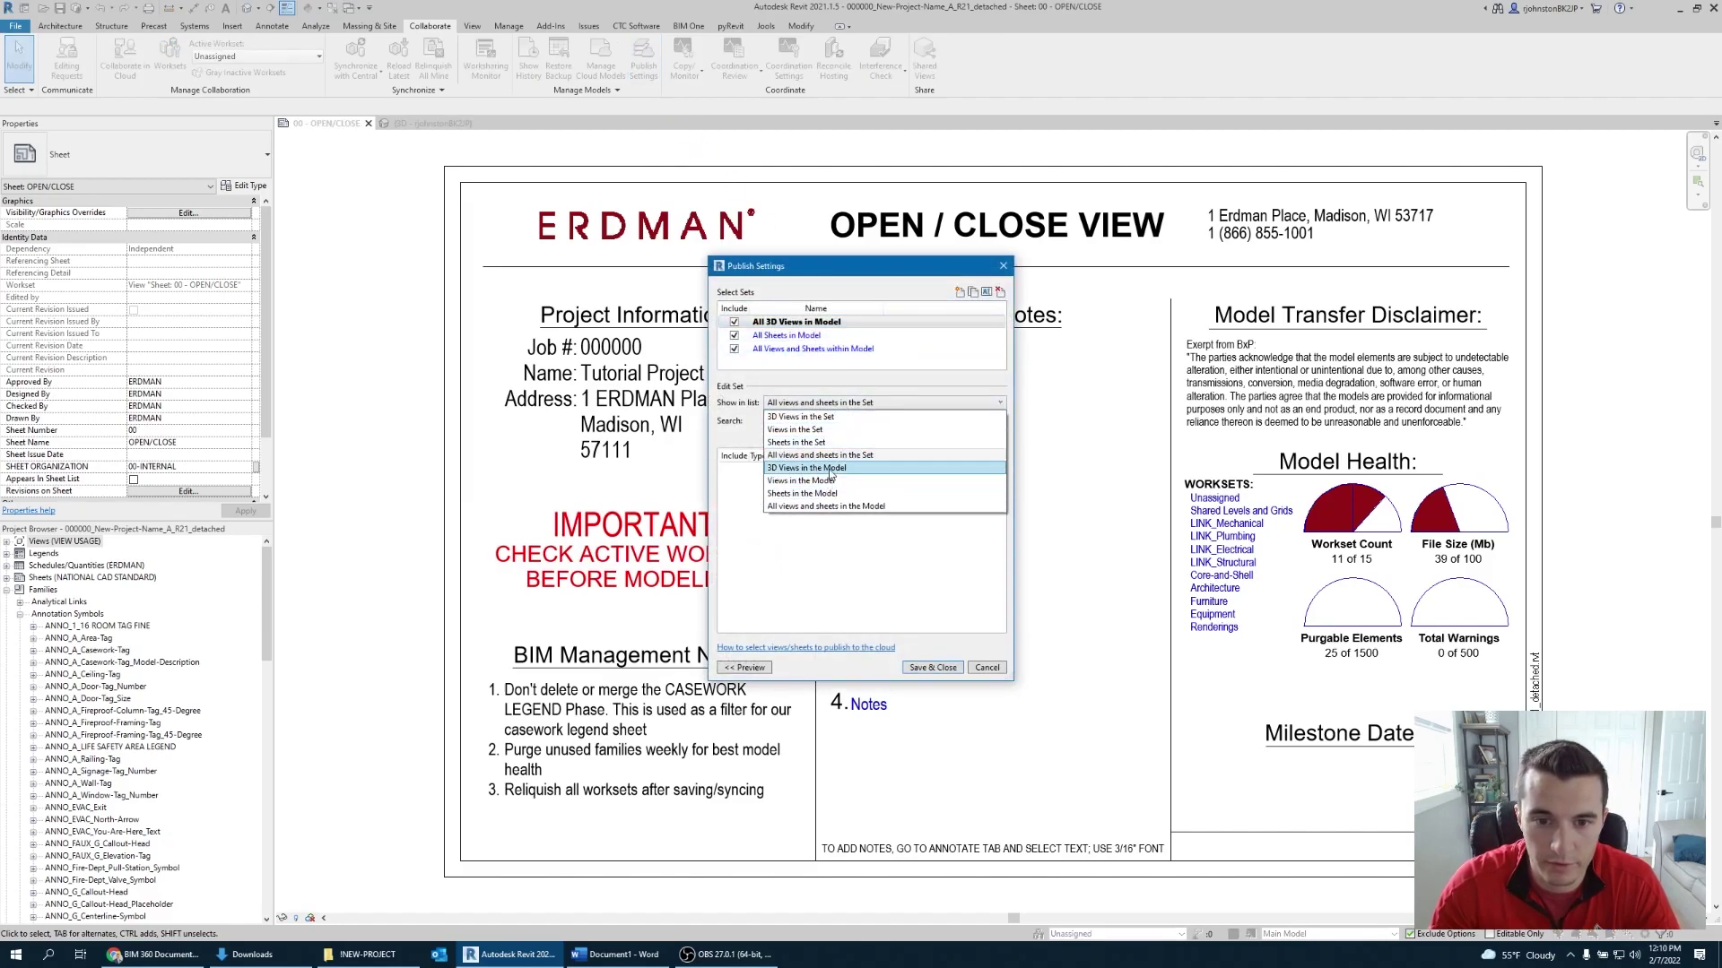
pyautogui.click(831, 468)
pyautogui.click(937, 438)
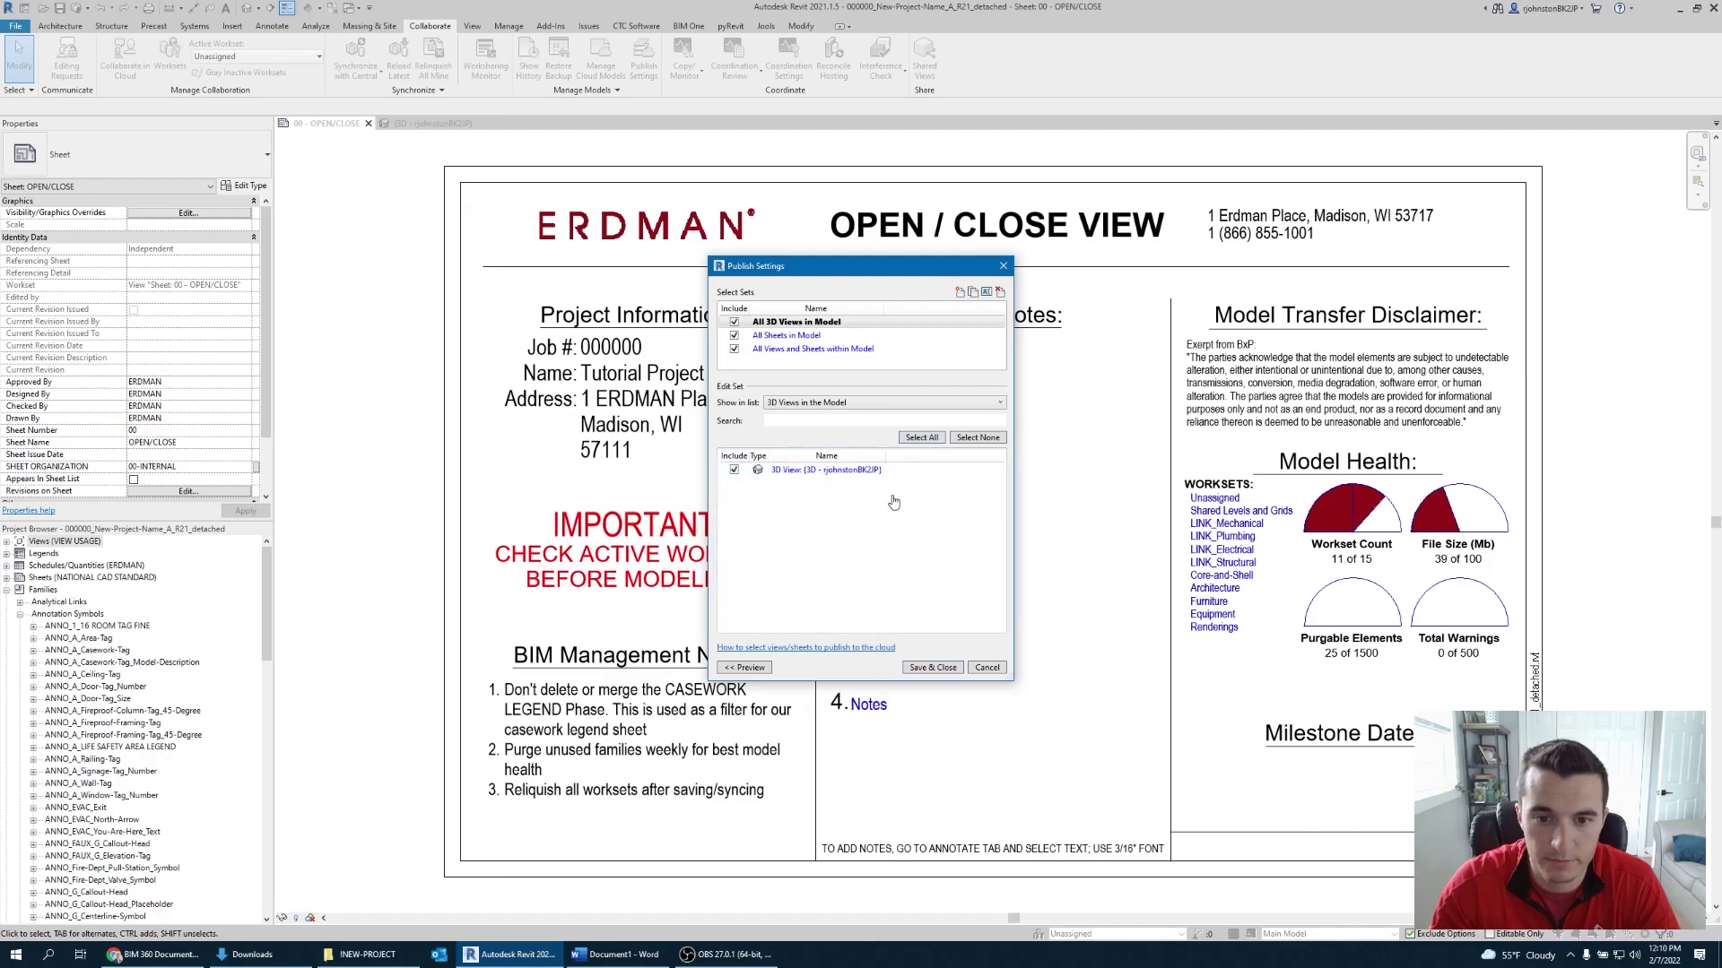
pyautogui.click(934, 668)
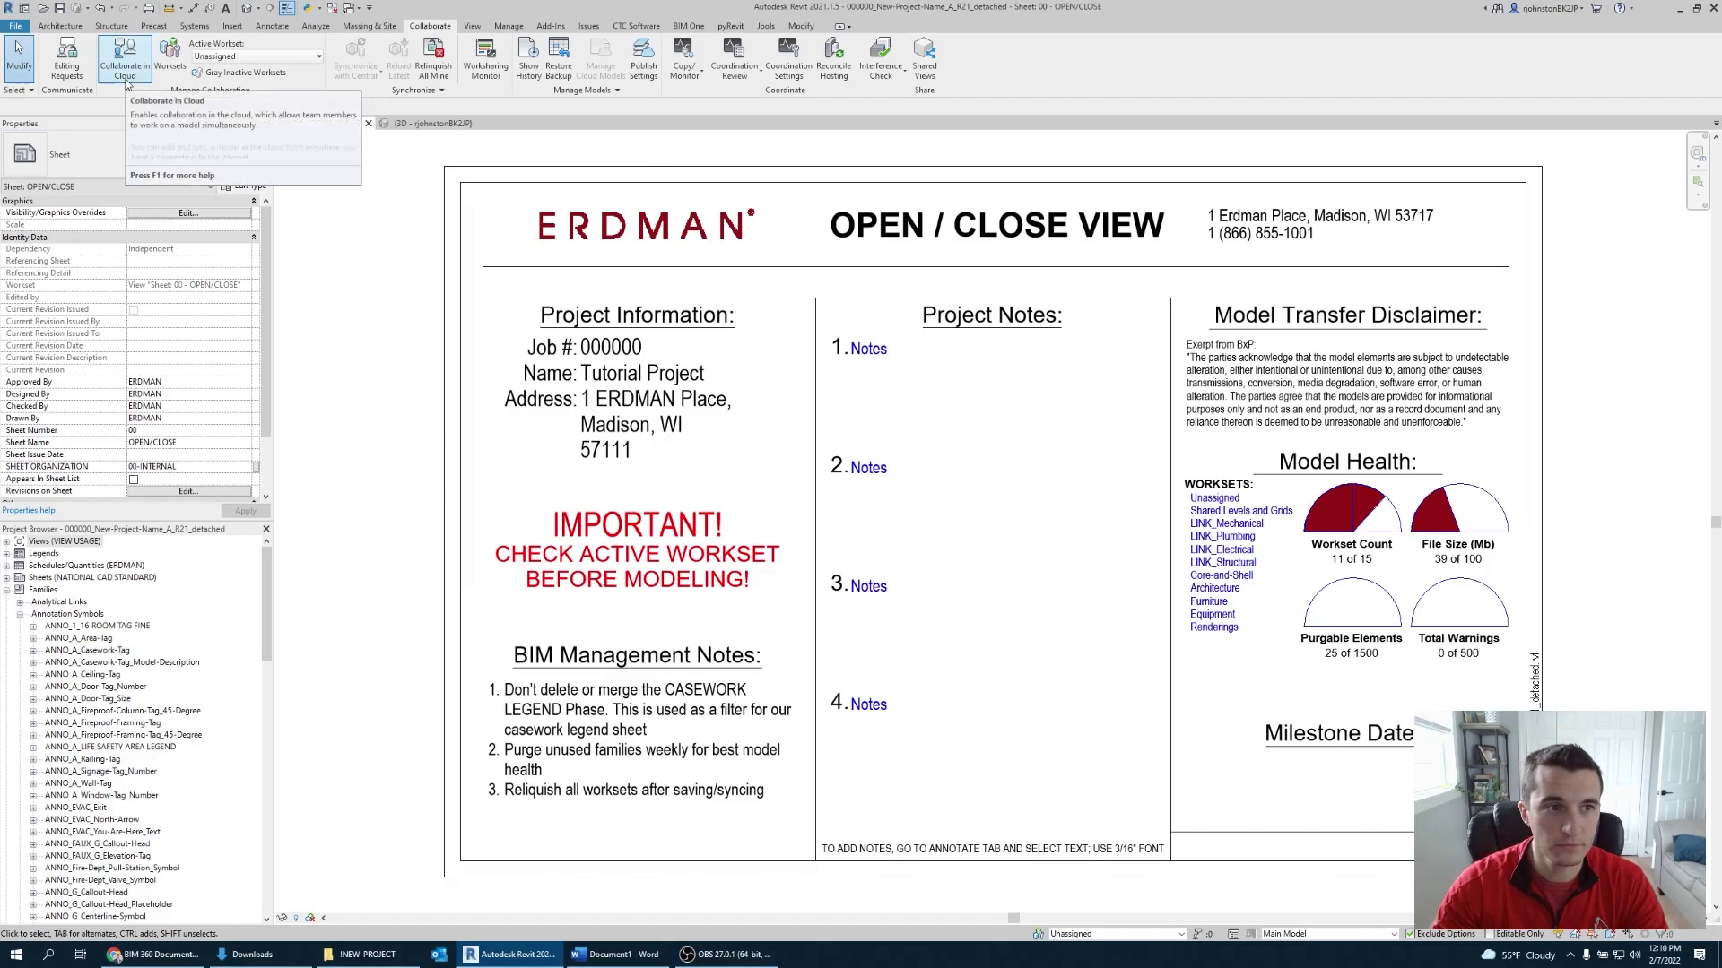
# Start Collaborate in Cloud, choose to save the model first, and replace the project name in the file name with ERD-Tutorial-Project.
pyautogui.click(126, 67)
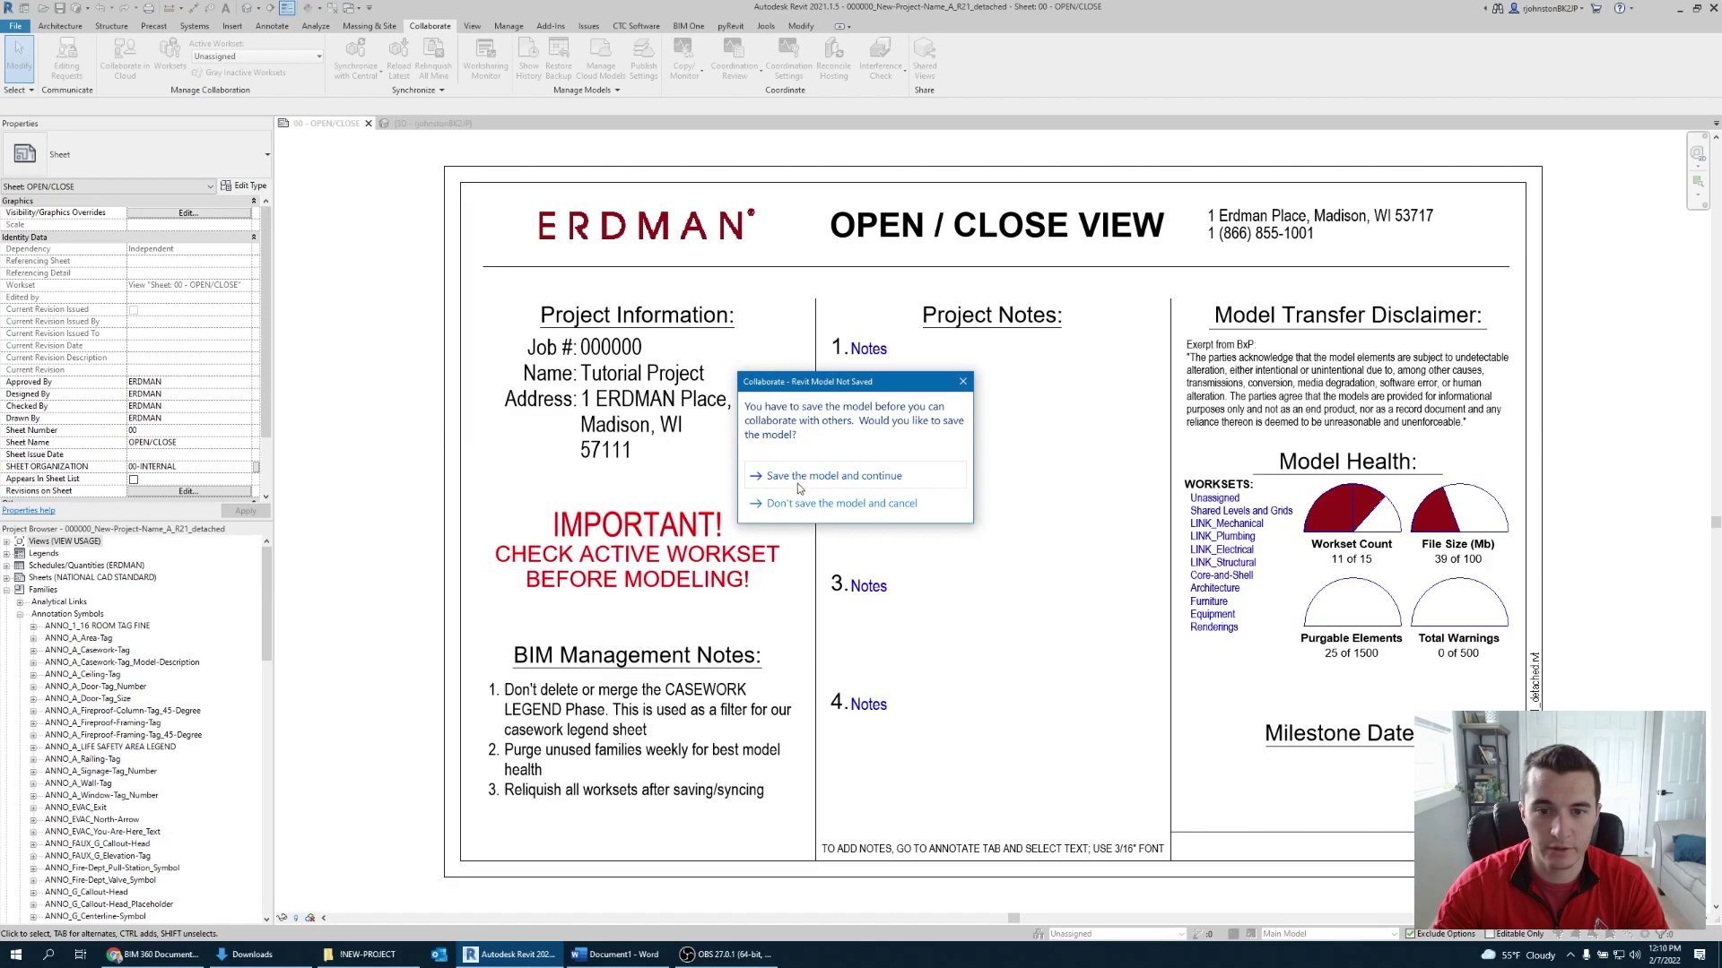
pyautogui.click(800, 485)
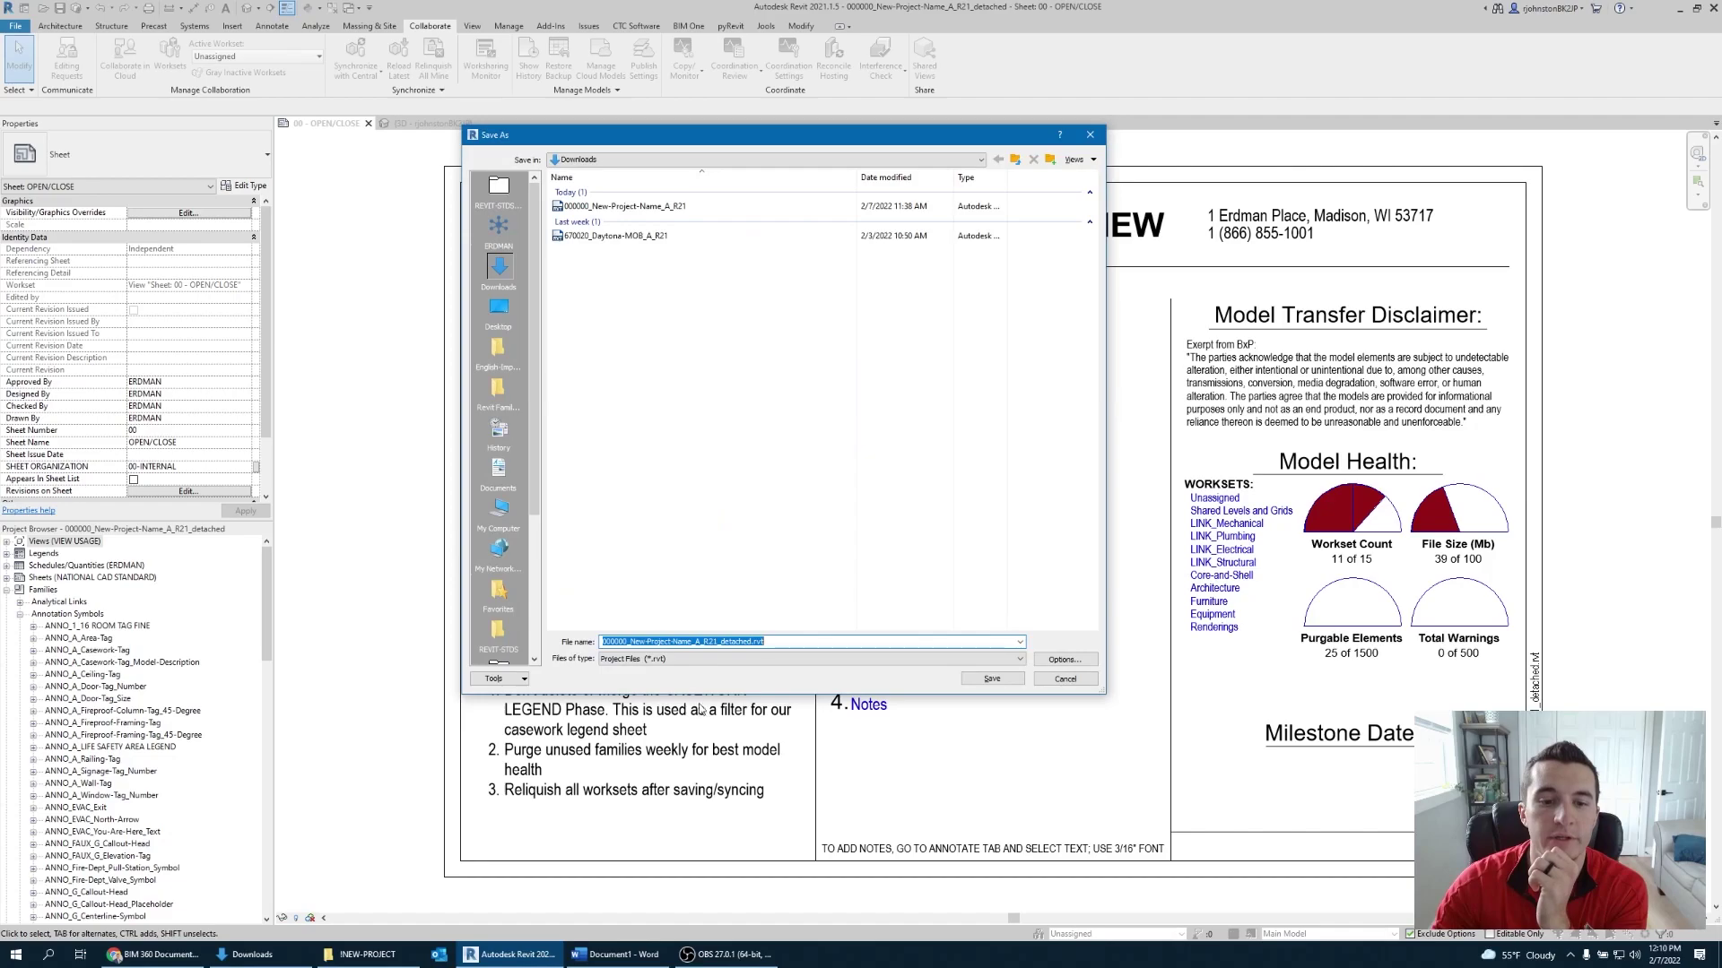
pyautogui.click(626, 642)
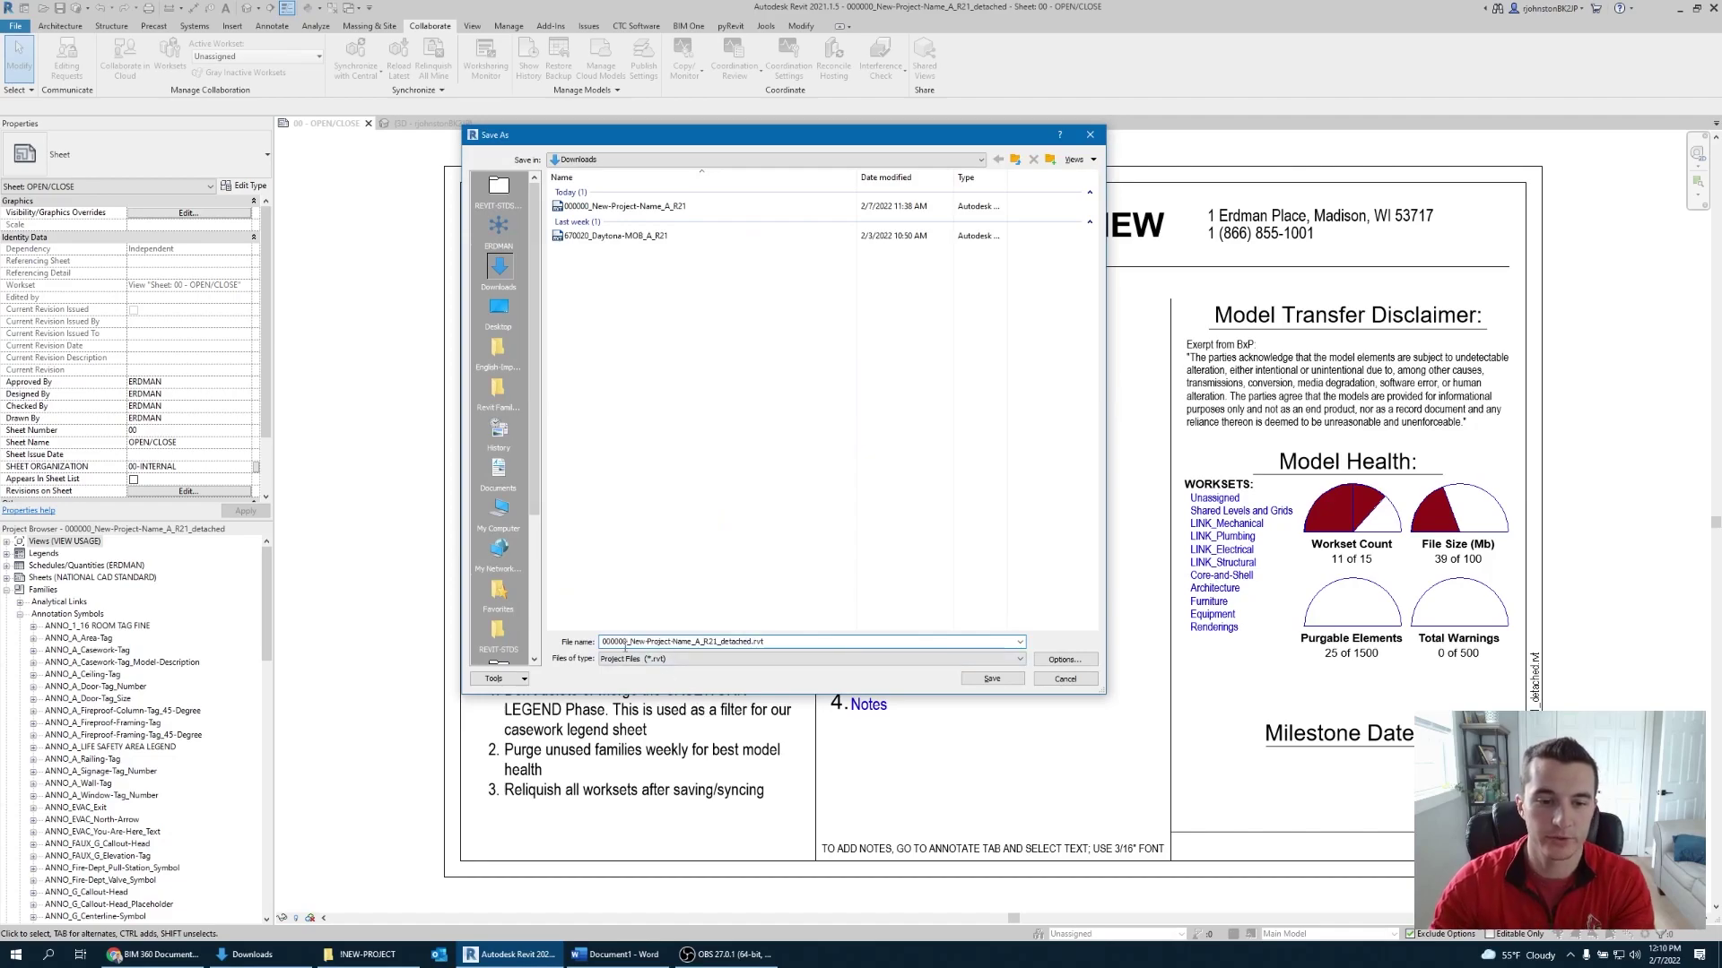
pyautogui.moveTo(630, 642); pyautogui.dragTo(686, 644)
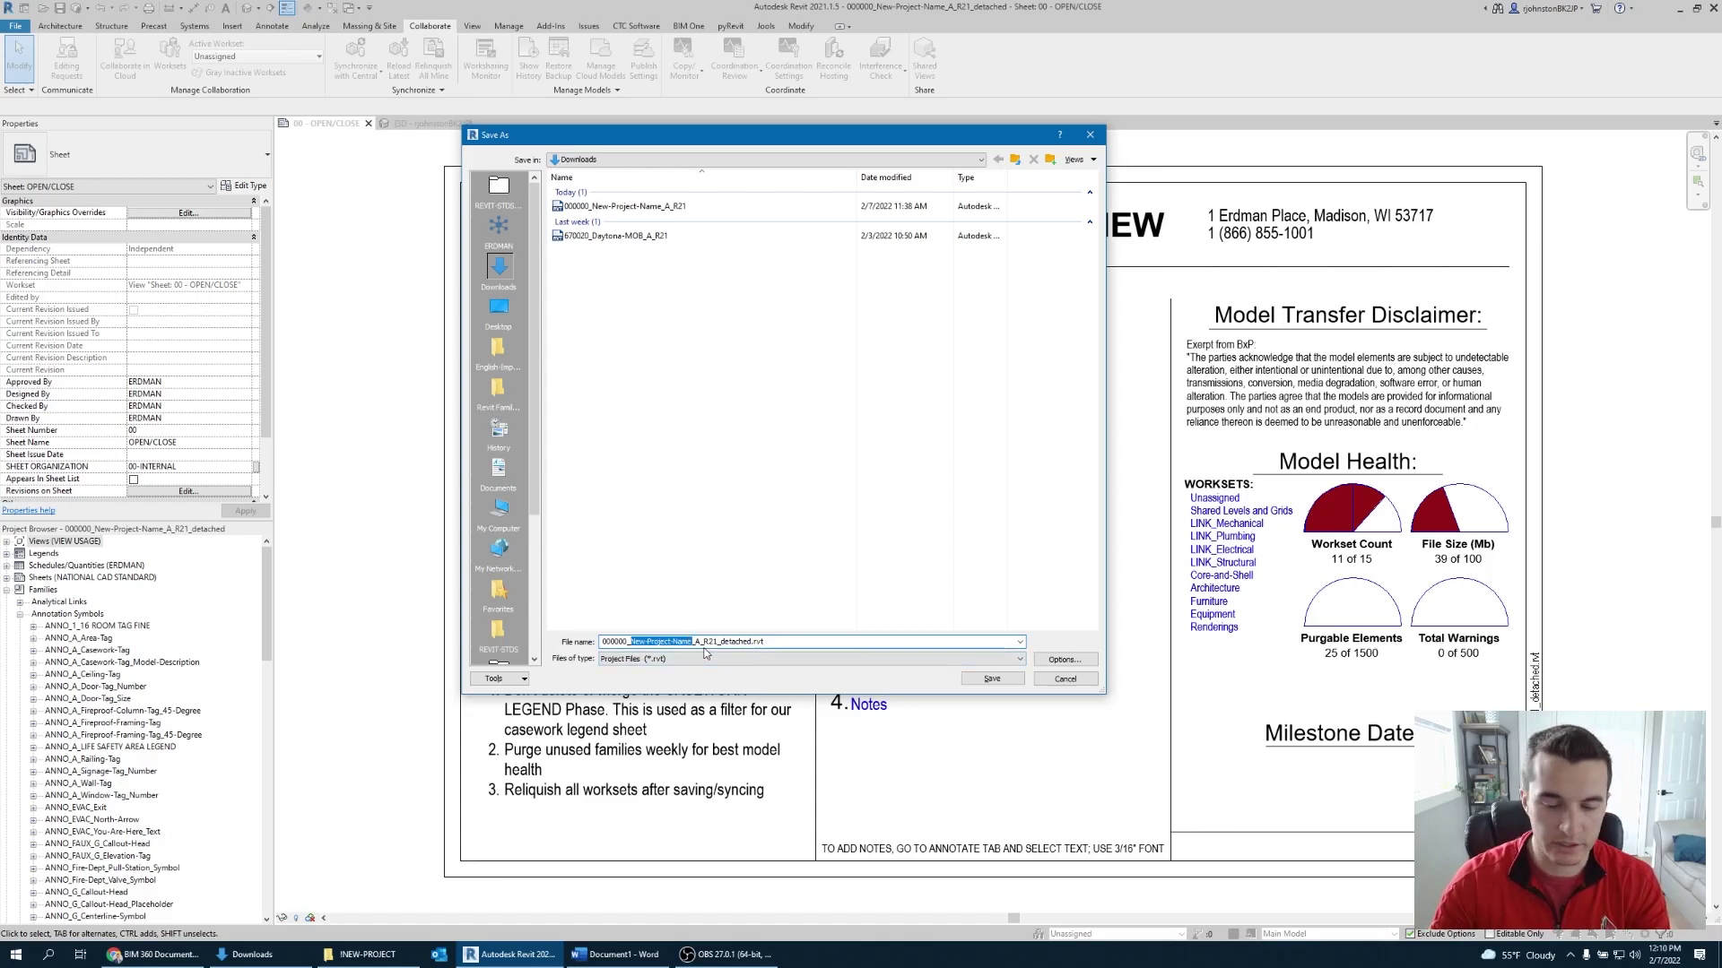
pyautogui.write('ERD')
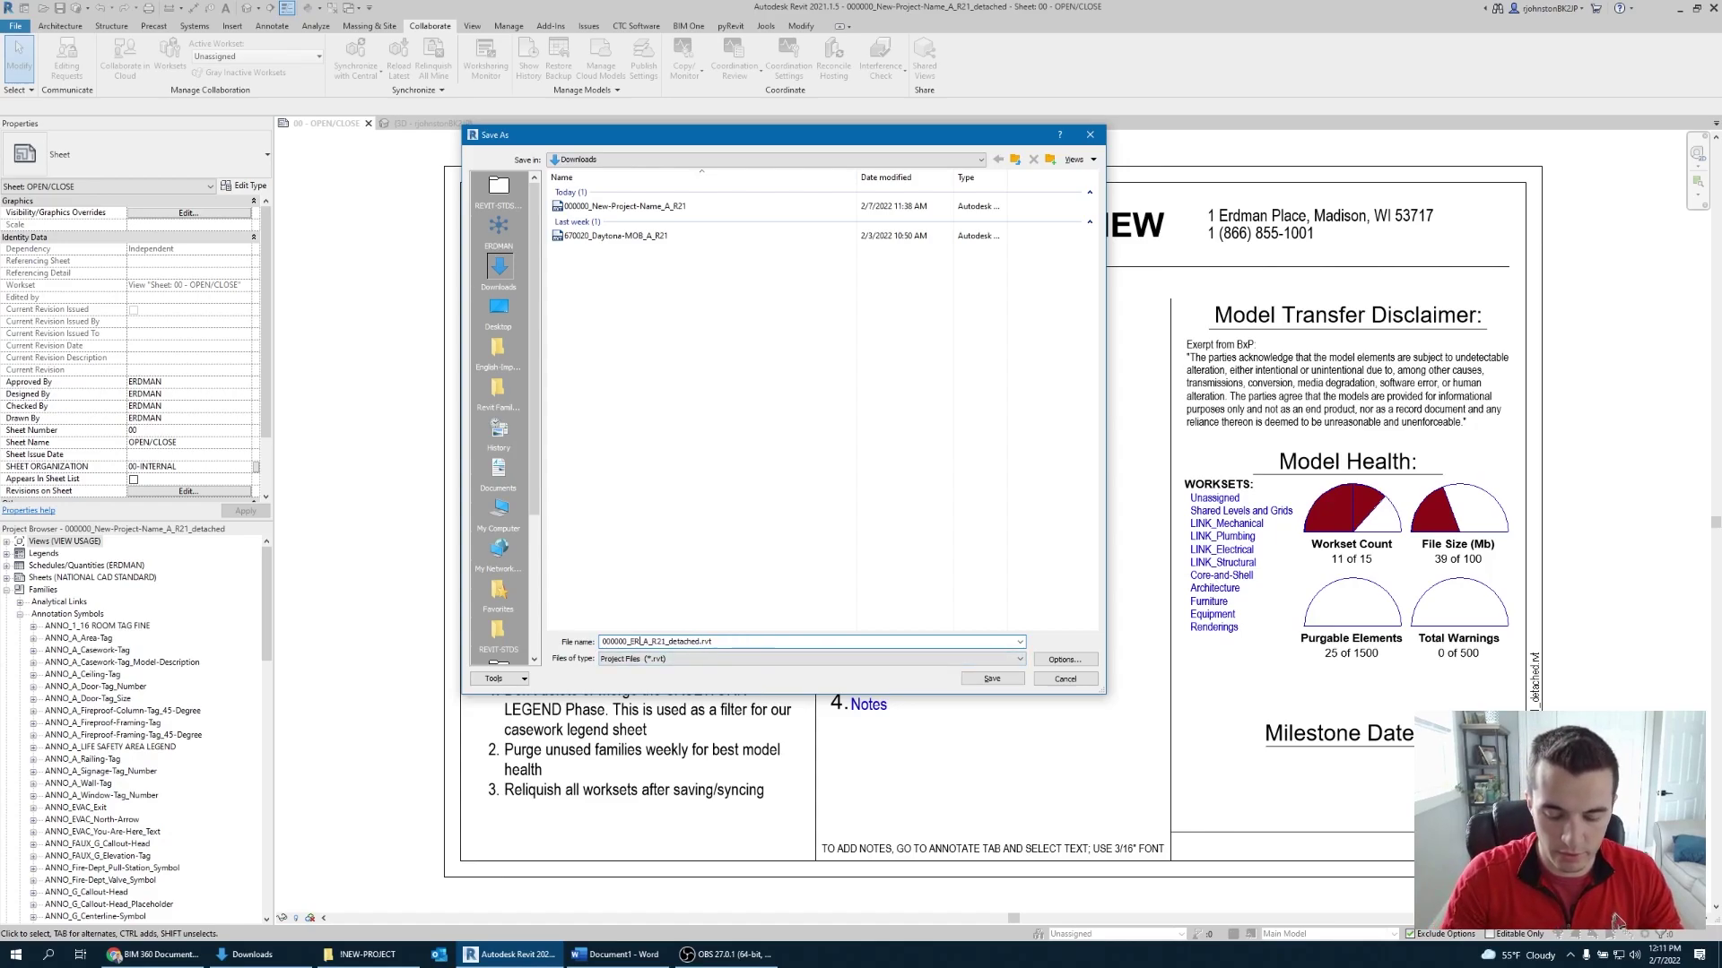
pyautogui.write('-Tu')
pyautogui.write('torial')
pyautogui.write('-Project')
pyautogui.press('BackSpace')
pyautogui.press('BackSpace')
pyautogui.press('BackSpace')
pyautogui.press('BackSpace')
pyautogui.press('BackSpace')
pyautogui.press('BackSpace')
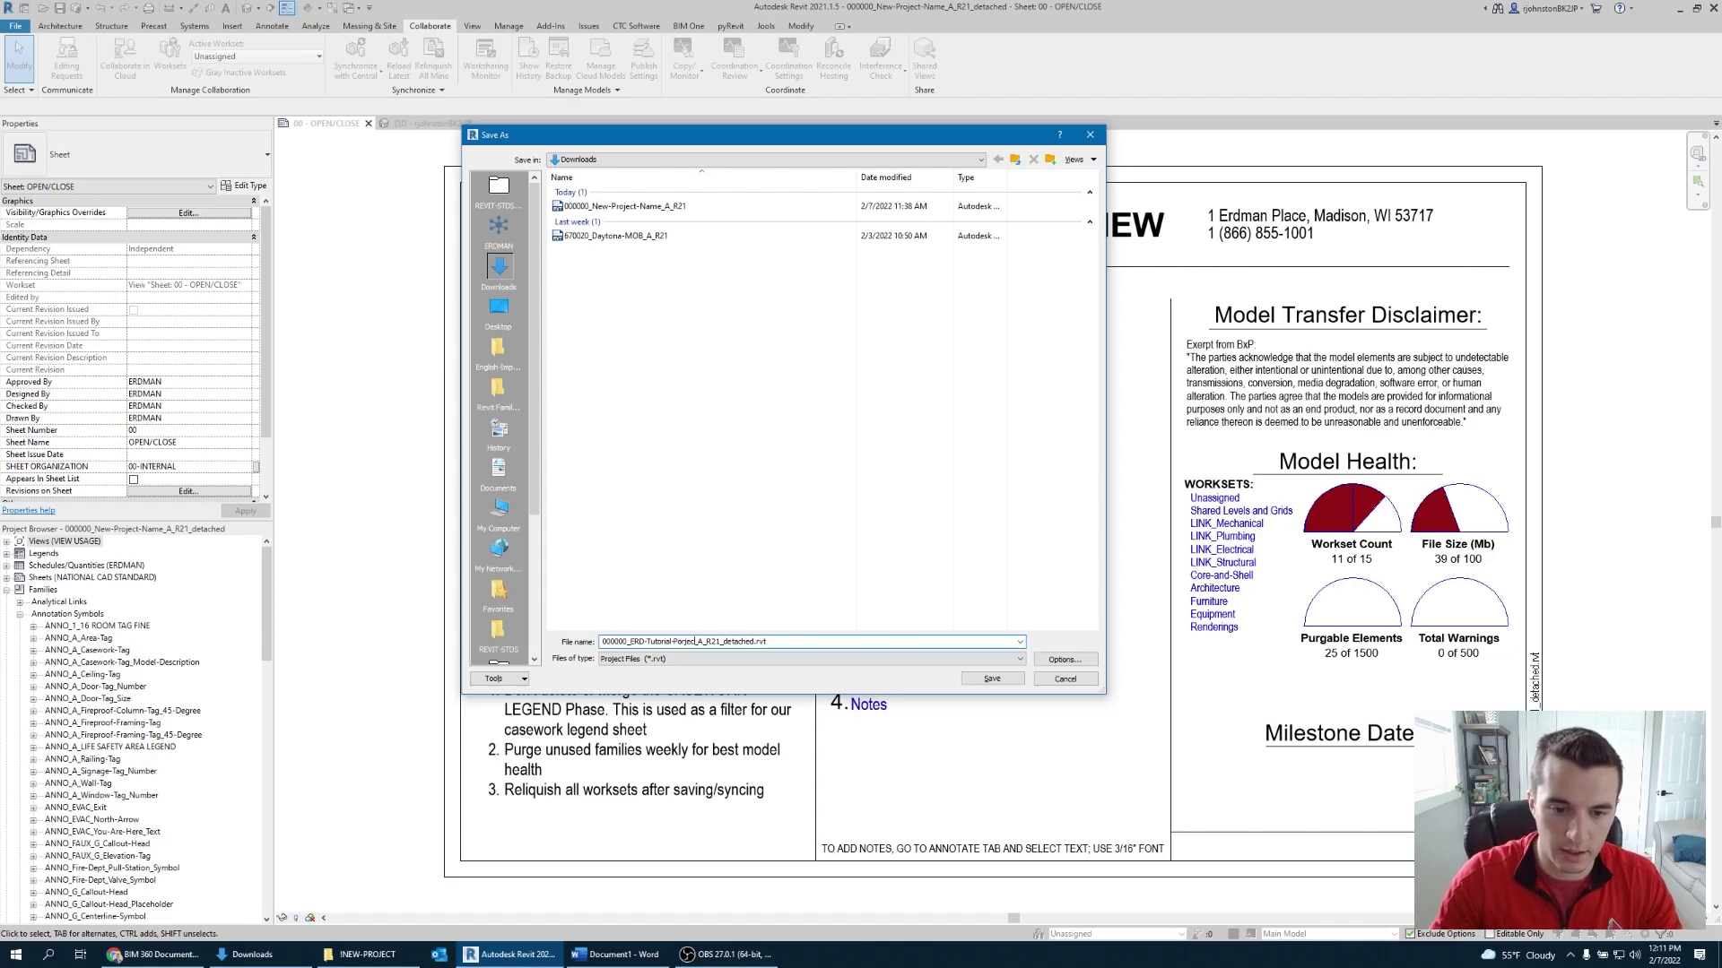
pyautogui.write('ec')
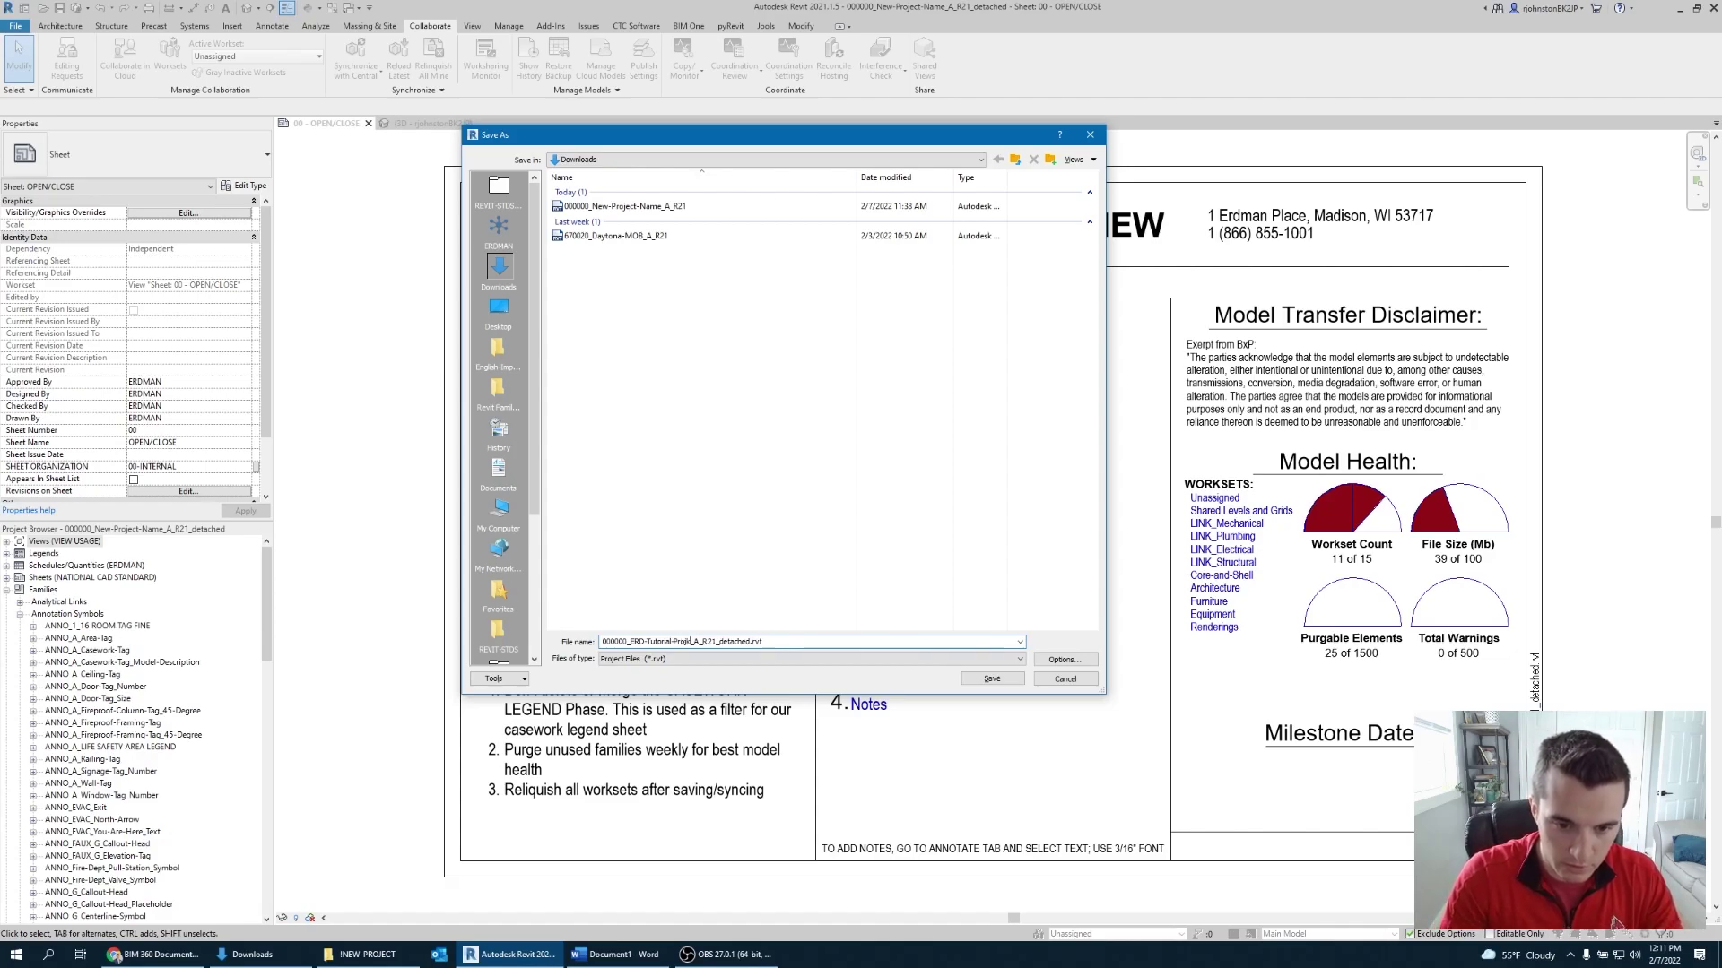
pyautogui.press('BackSpace')
pyautogui.press('BackSpace')
pyautogui.write('ject')
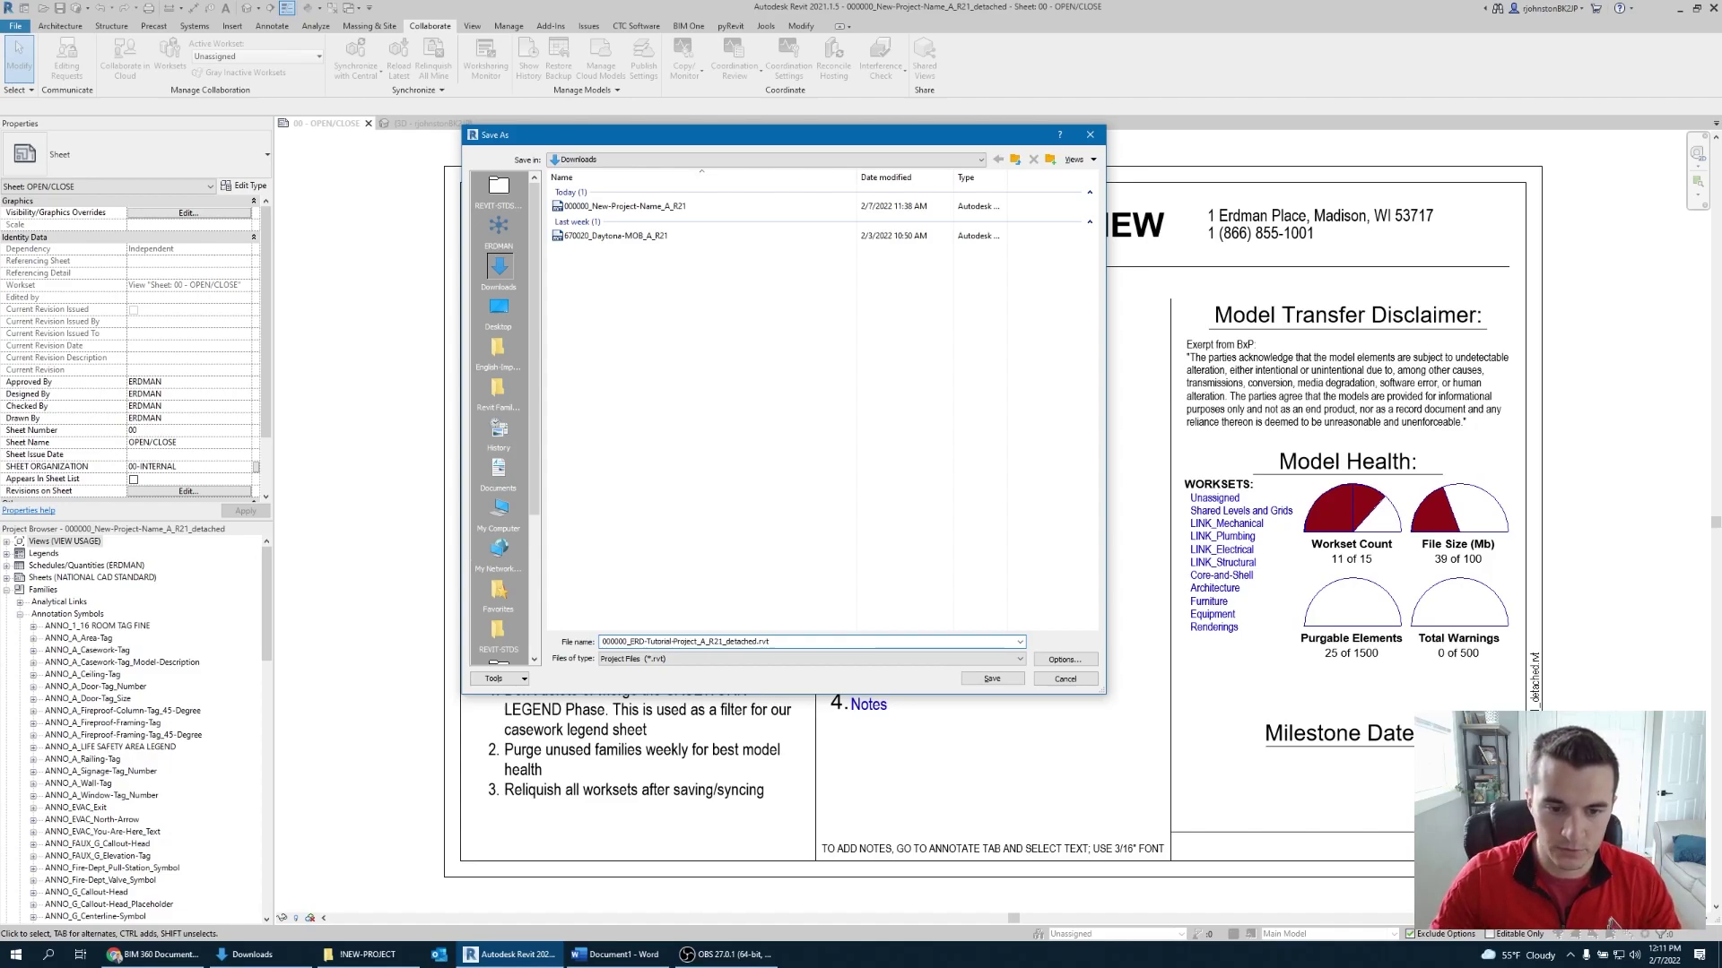
# Replace the discipline letter with PLAN and remove the _detached suffix, making the file name 000000_ERD-Tutorial-Project_PLAN_R21.rvt.
pyautogui.moveTo(603, 641); pyautogui.dragTo(698, 644)
pyautogui.click(700, 643)
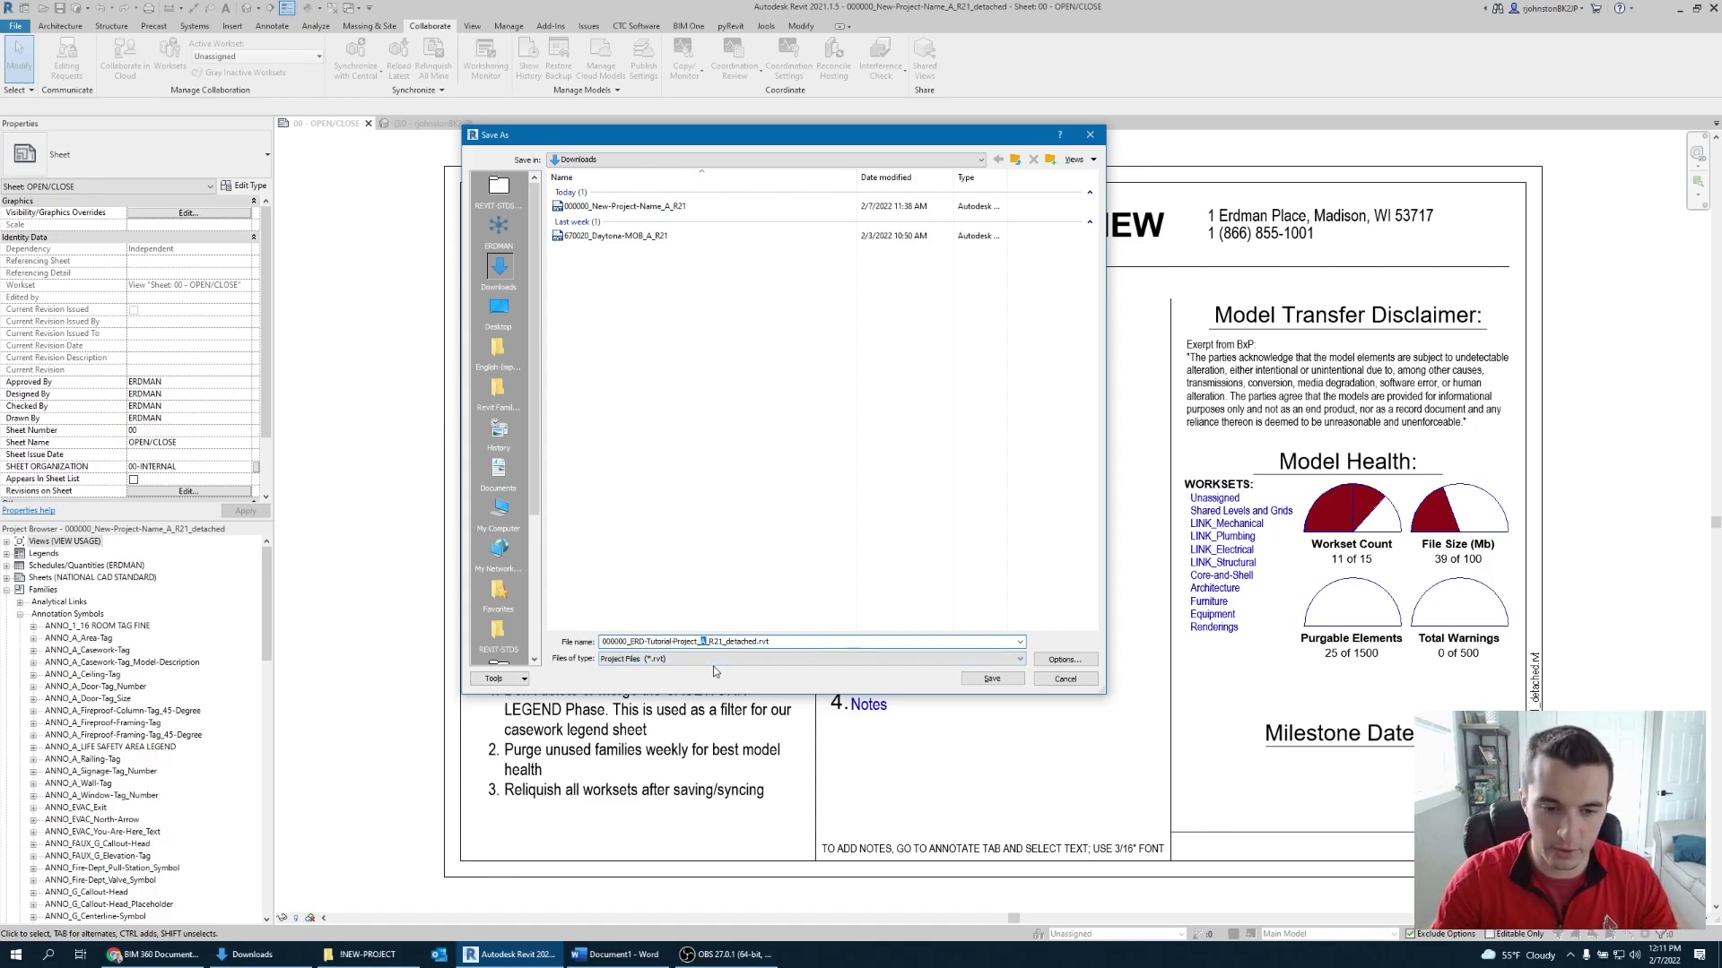
pyautogui.write('PLAN')
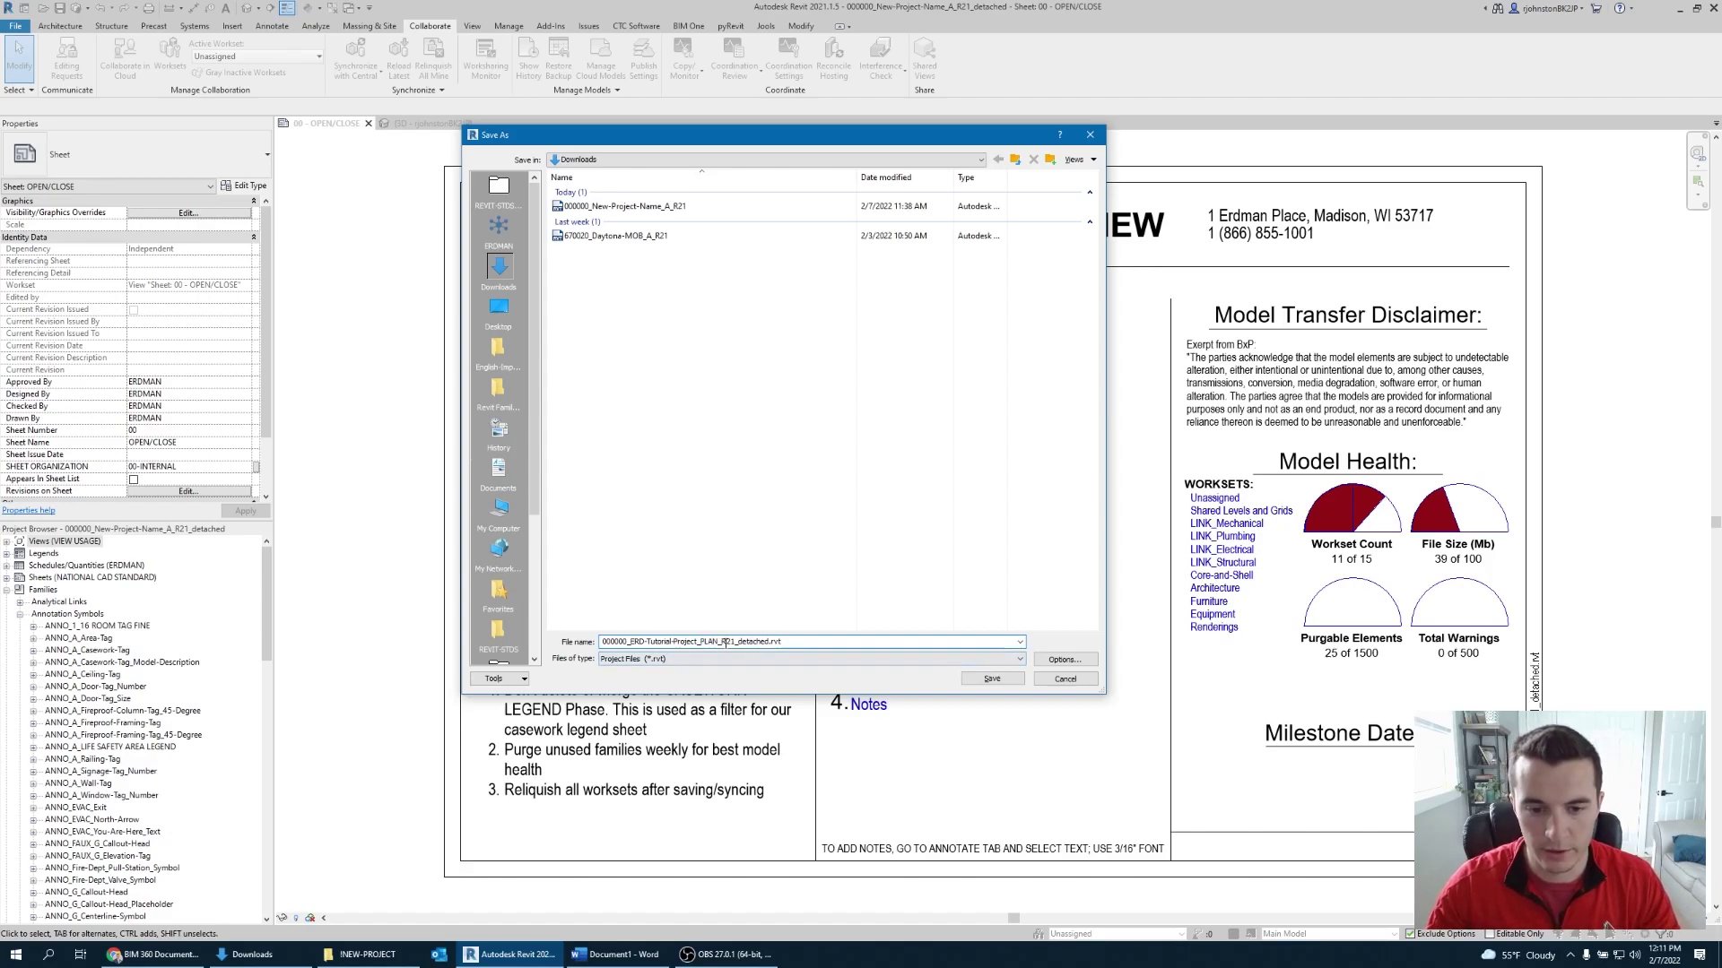
pyautogui.moveTo(727, 642); pyautogui.dragTo(737, 644)
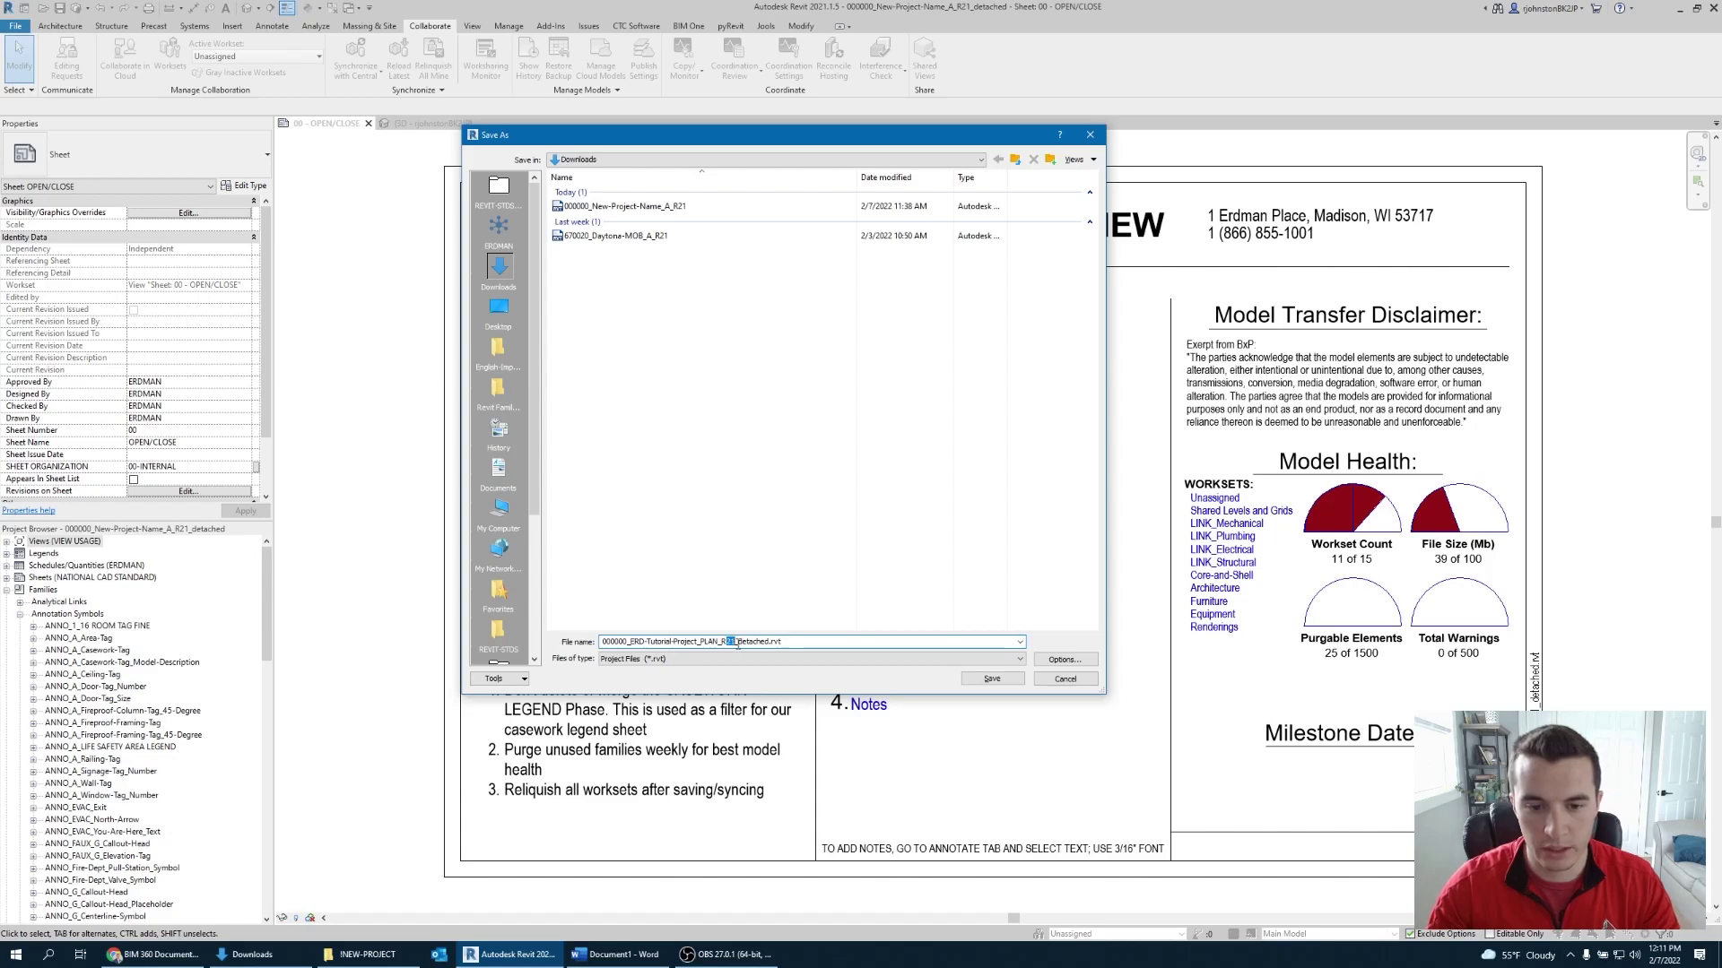
pyautogui.click(771, 643)
pyautogui.hotkey('shift', 'Left')
pyautogui.hotkey('shift', 'Left')
pyautogui.hotkey('shift', 'Left')
pyautogui.hotkey('shift', 'Left')
pyautogui.hotkey('shift', 'Left')
pyautogui.hotkey('shift', 'Left')
pyautogui.hotkey('shift', 'Left')
pyautogui.hotkey('shift', 'Left')
pyautogui.hotkey('shift', 'Left')
pyautogui.press('BackSpace')
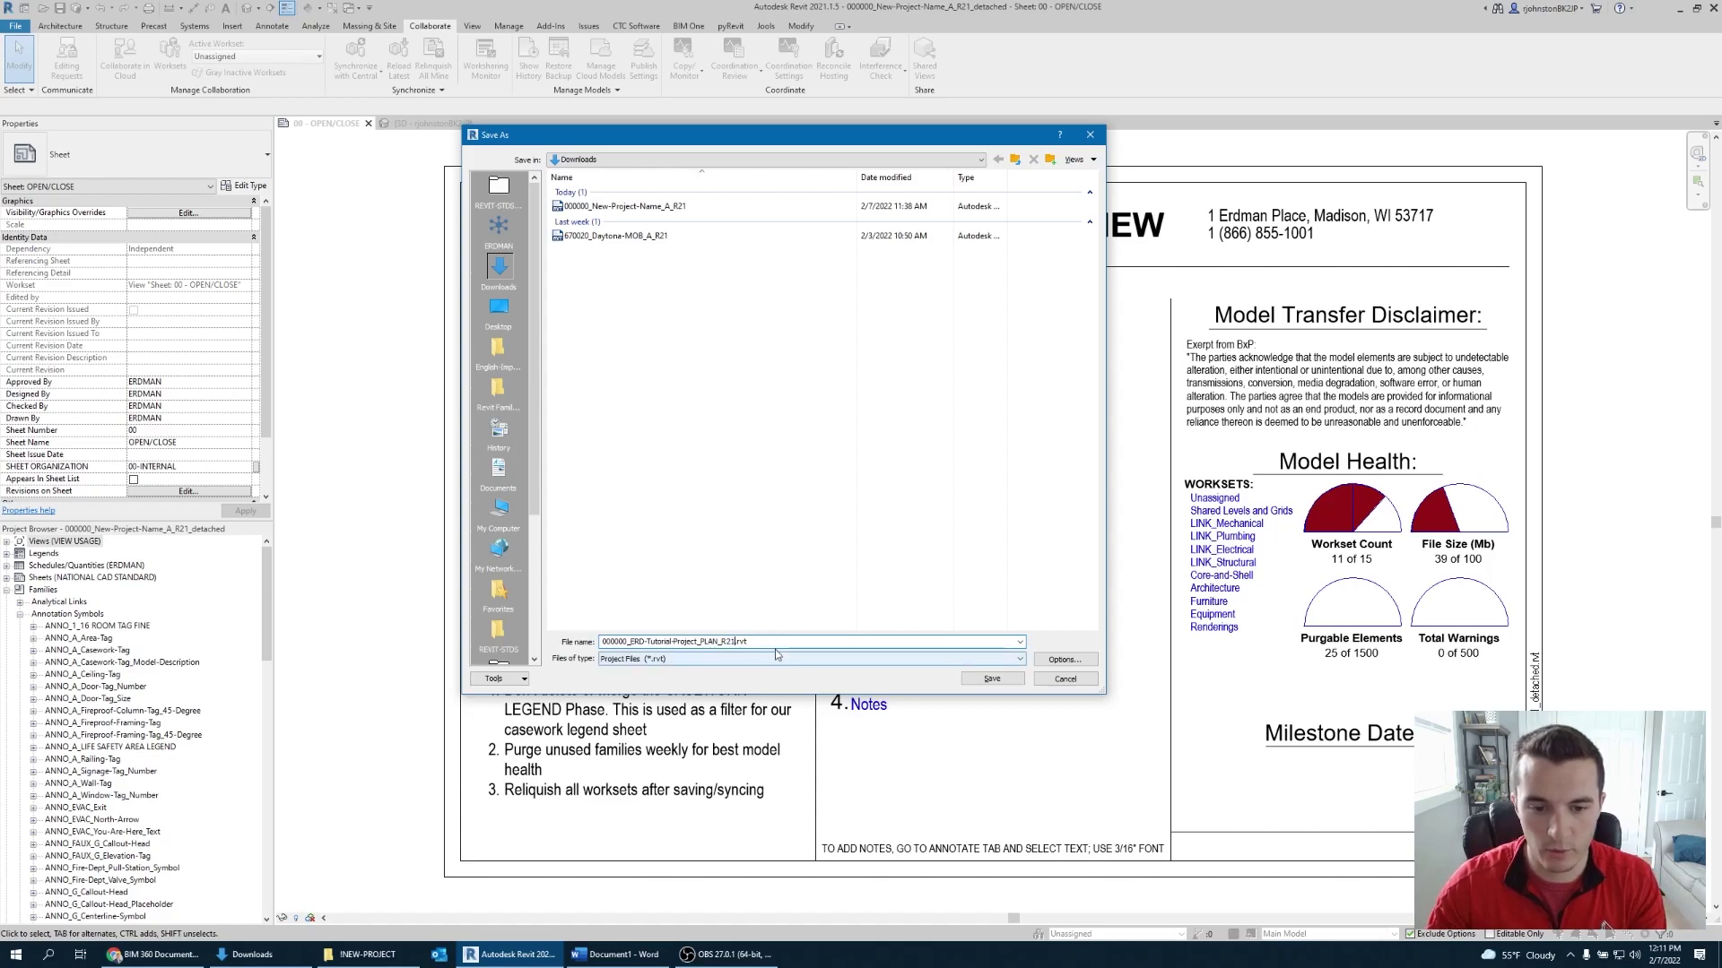
# Set the open workset default to Specify in the file save options and save the model in Downloads.
pyautogui.click(1063, 660)
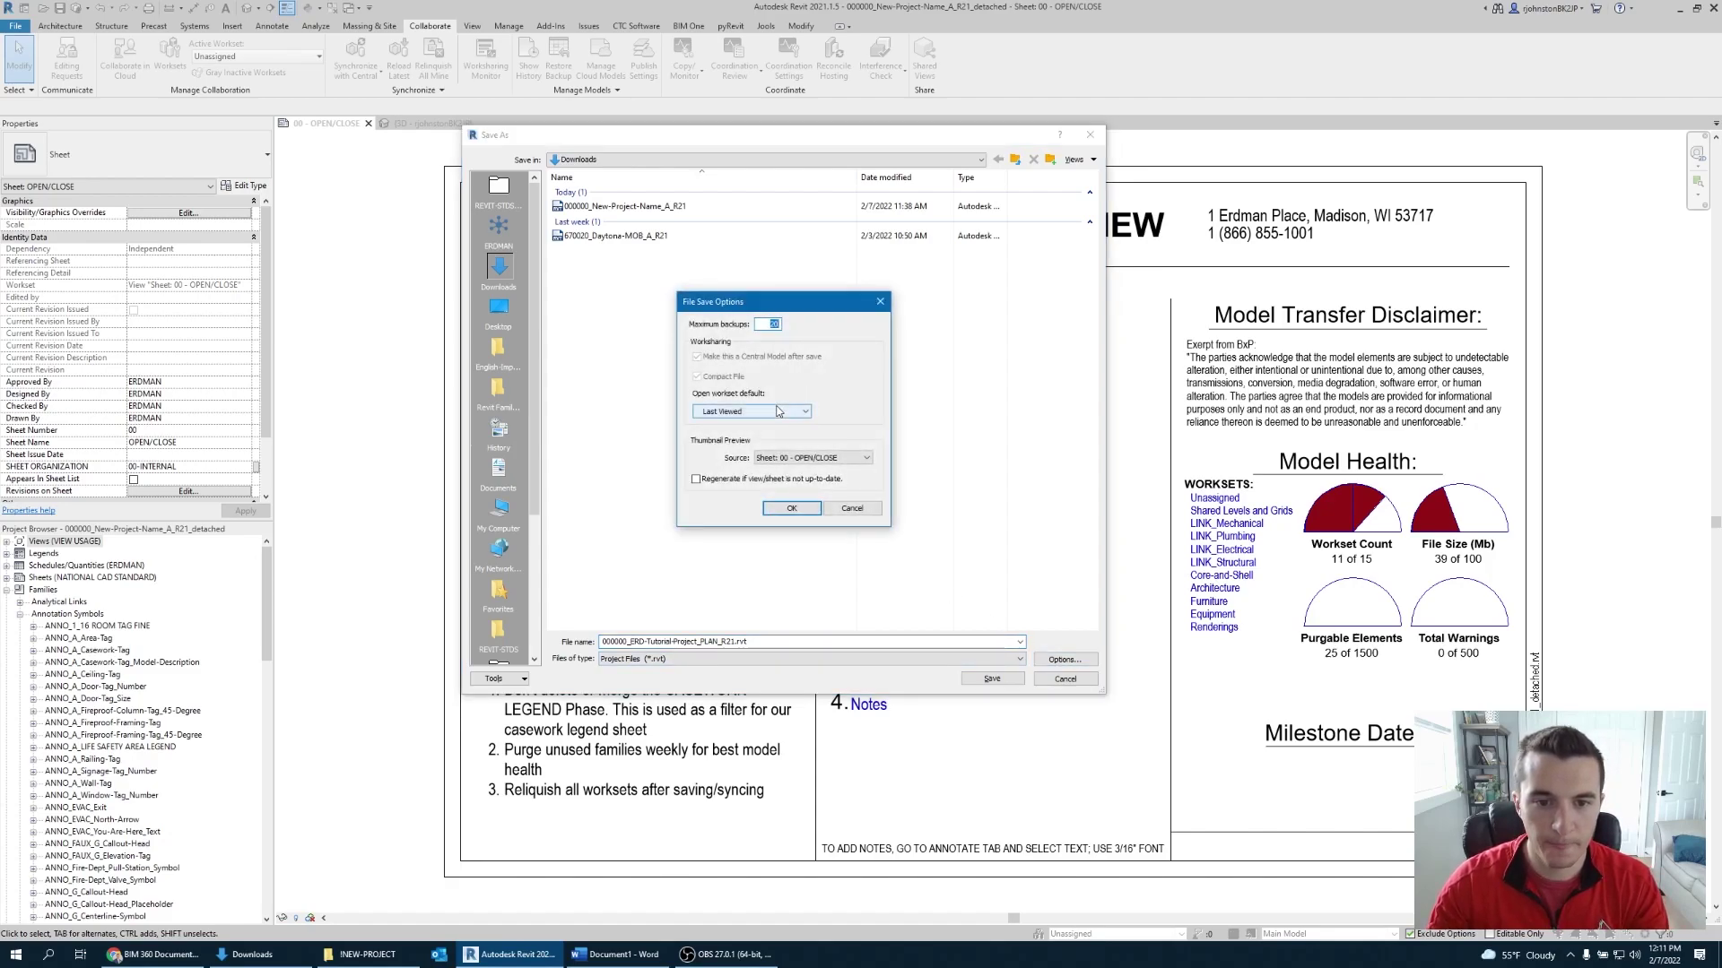
pyautogui.click(737, 411)
pyautogui.click(728, 451)
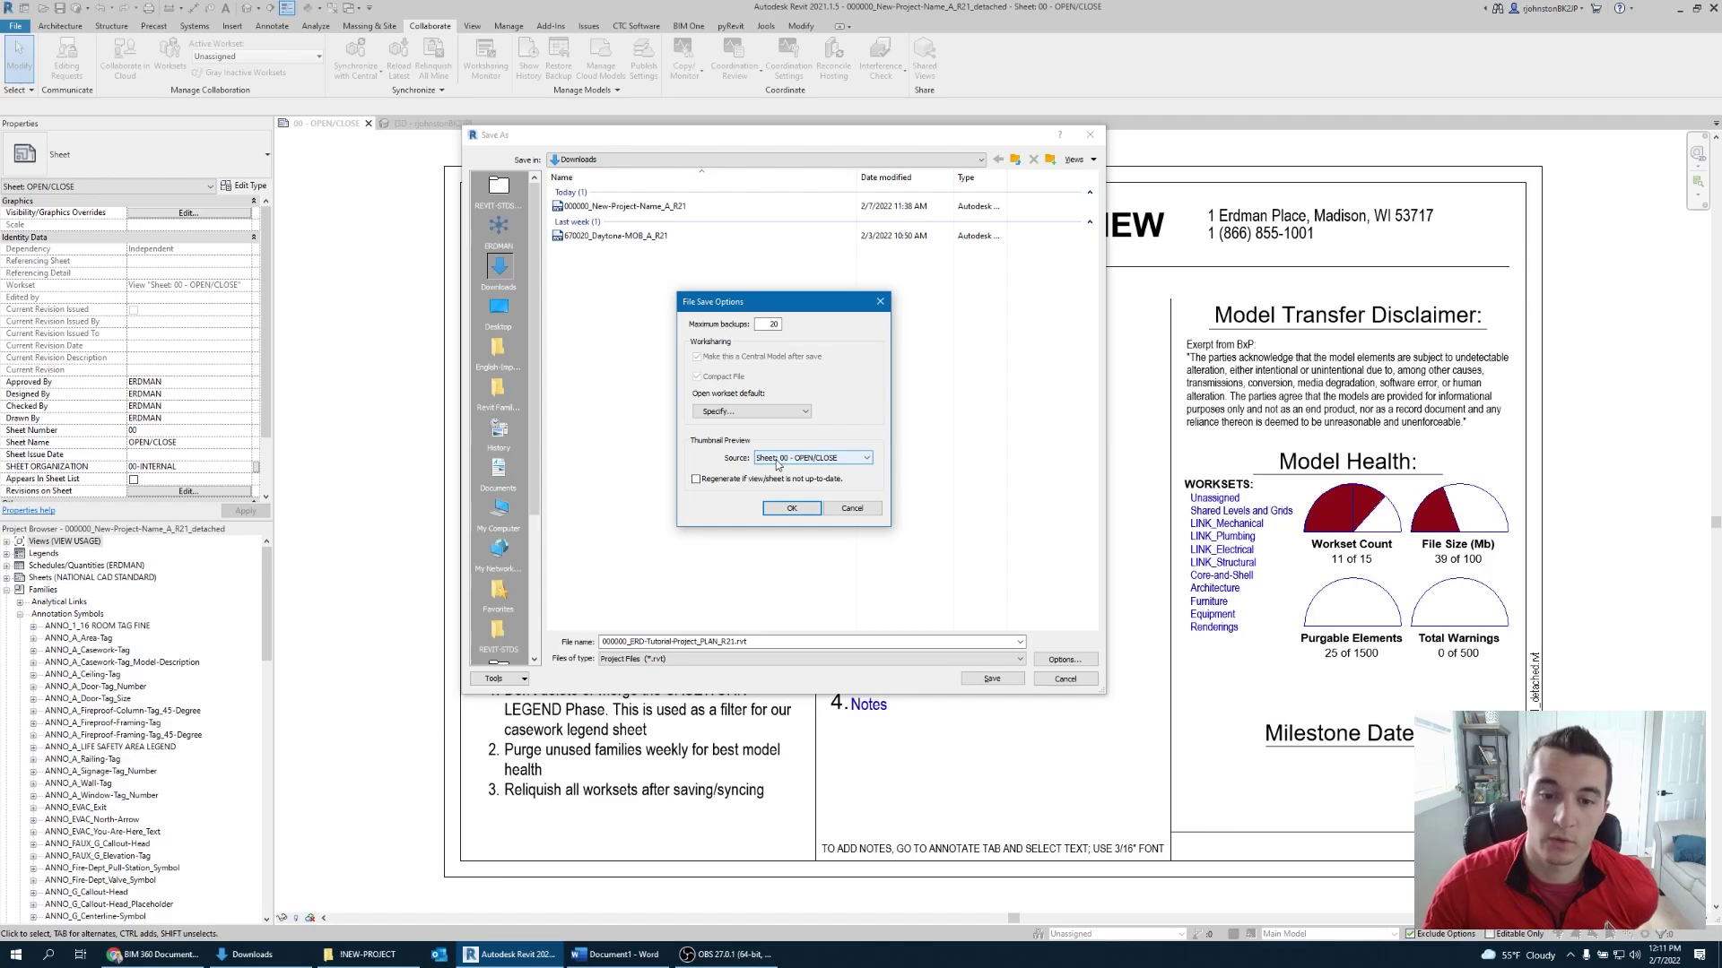
pyautogui.click(783, 514)
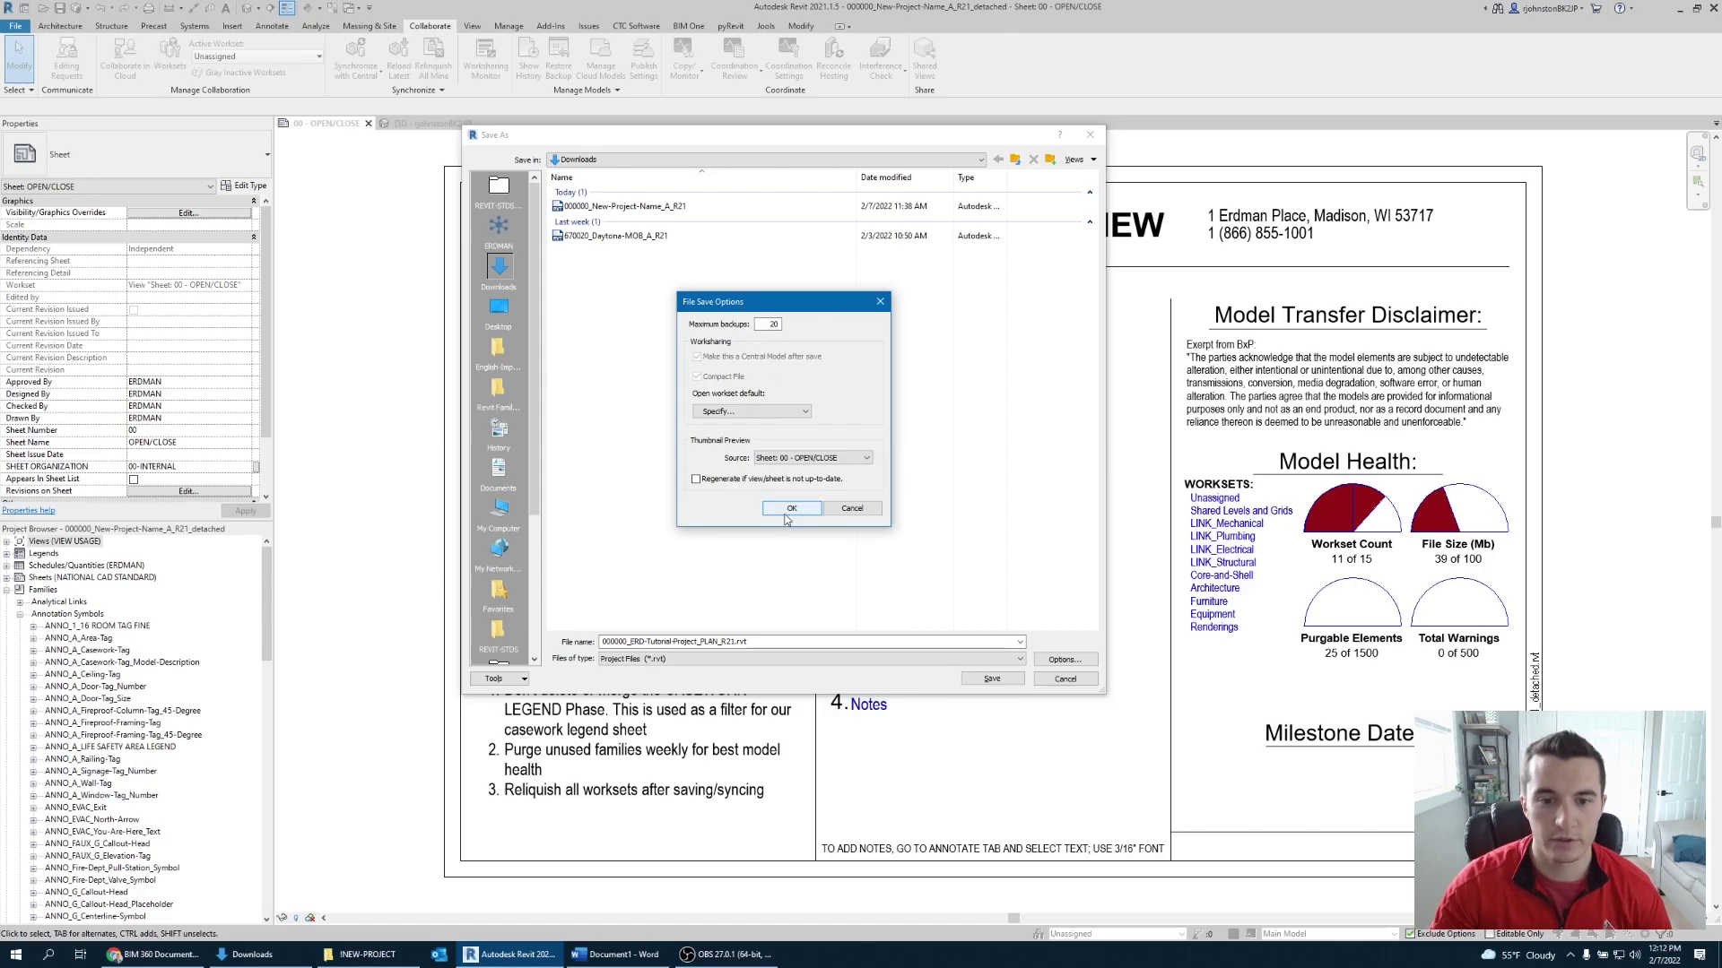
pyautogui.click(785, 515)
pyautogui.click(1000, 681)
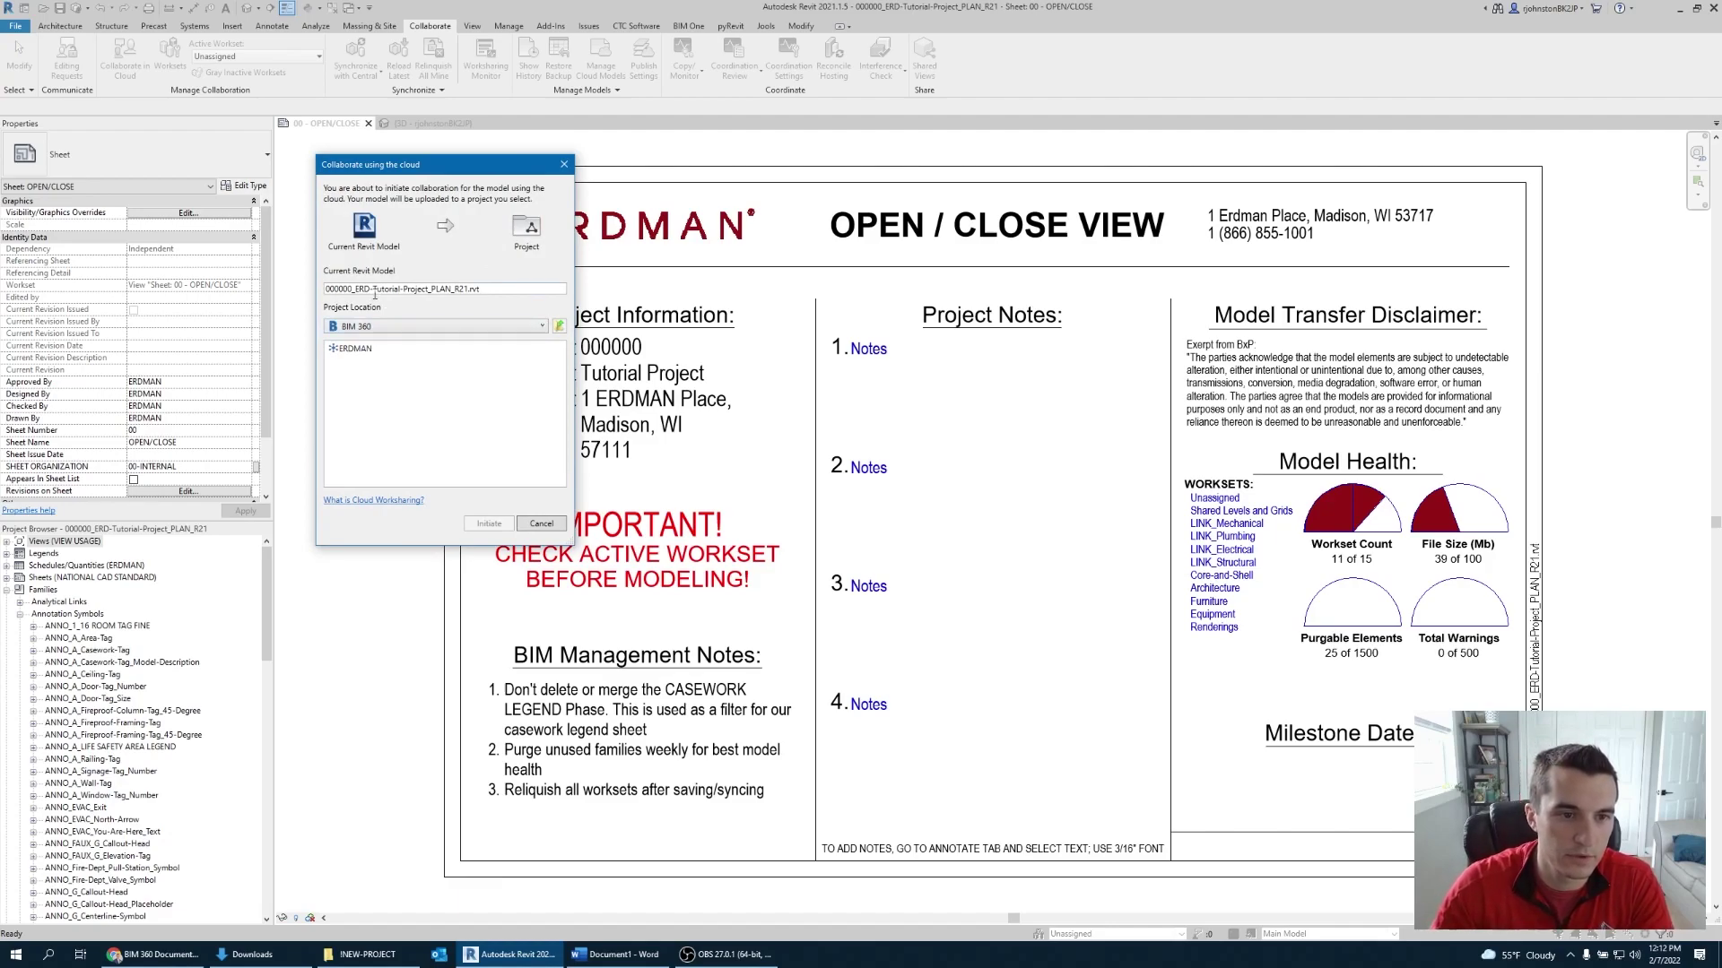
# Initiate cloud collaboration in ERDMAN > ERD - Tutorial Project > Project Files > 00_ERDMAN > 00_PLANNING, and dismiss the completion dialog.
pyautogui.doubleClick(384, 350)
pyautogui.moveTo(555, 363); pyautogui.dragTo(578, 459)
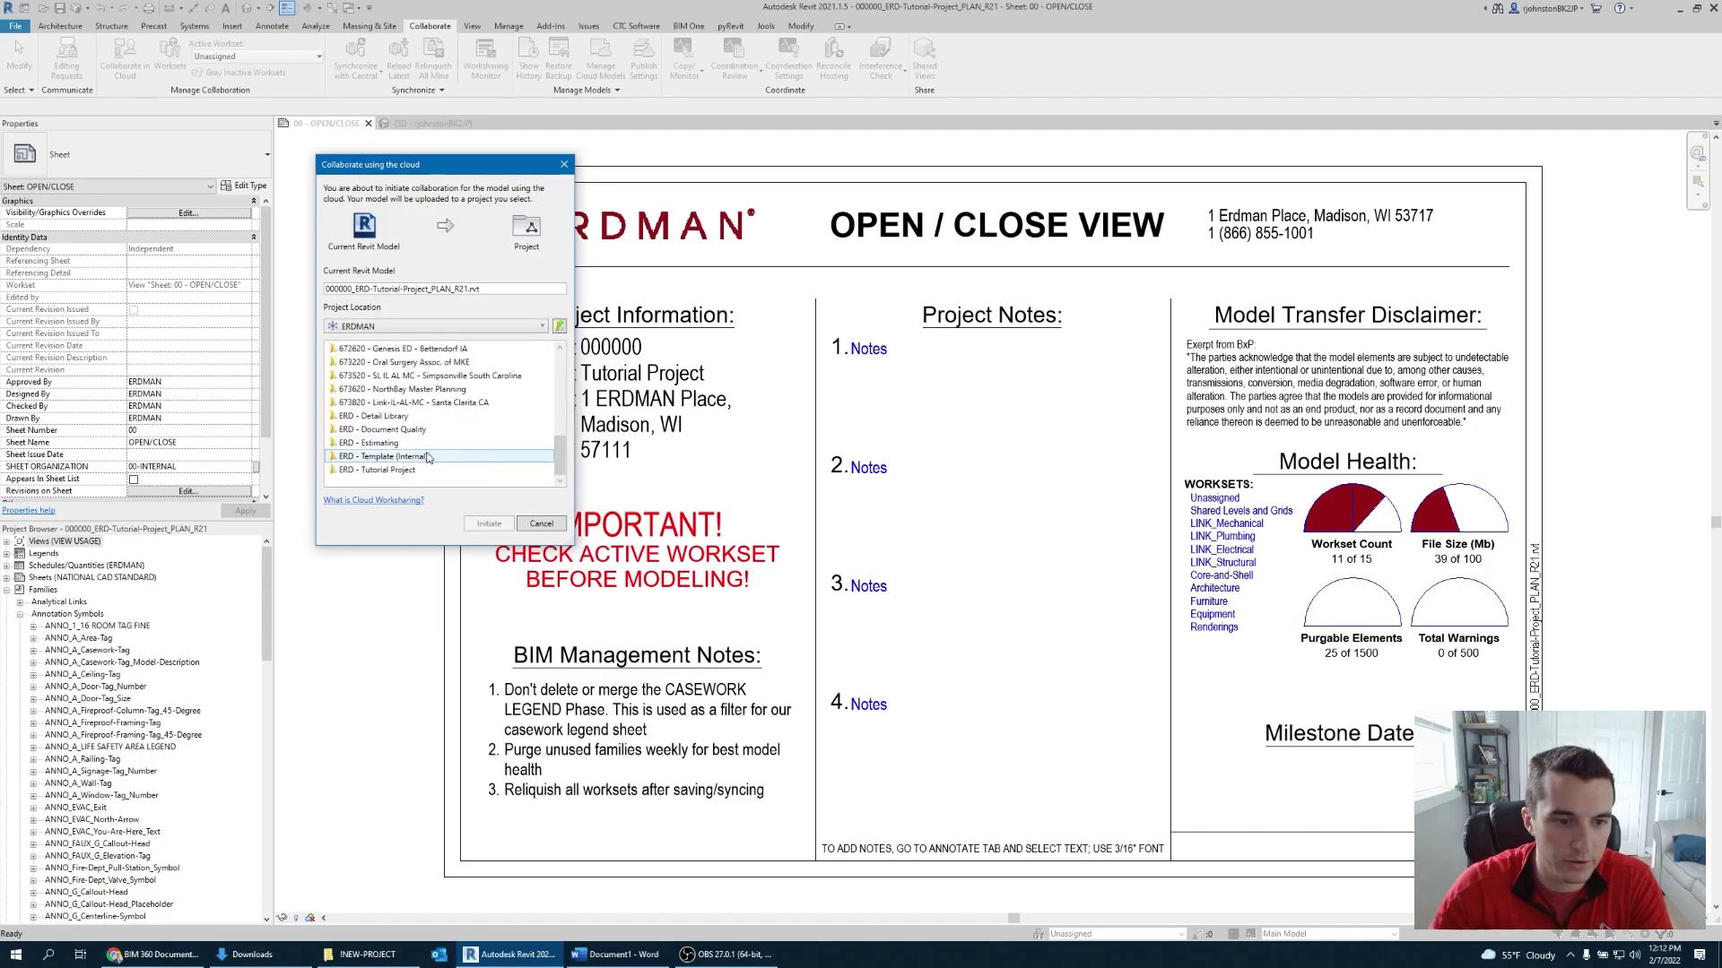
pyautogui.doubleClick(429, 470)
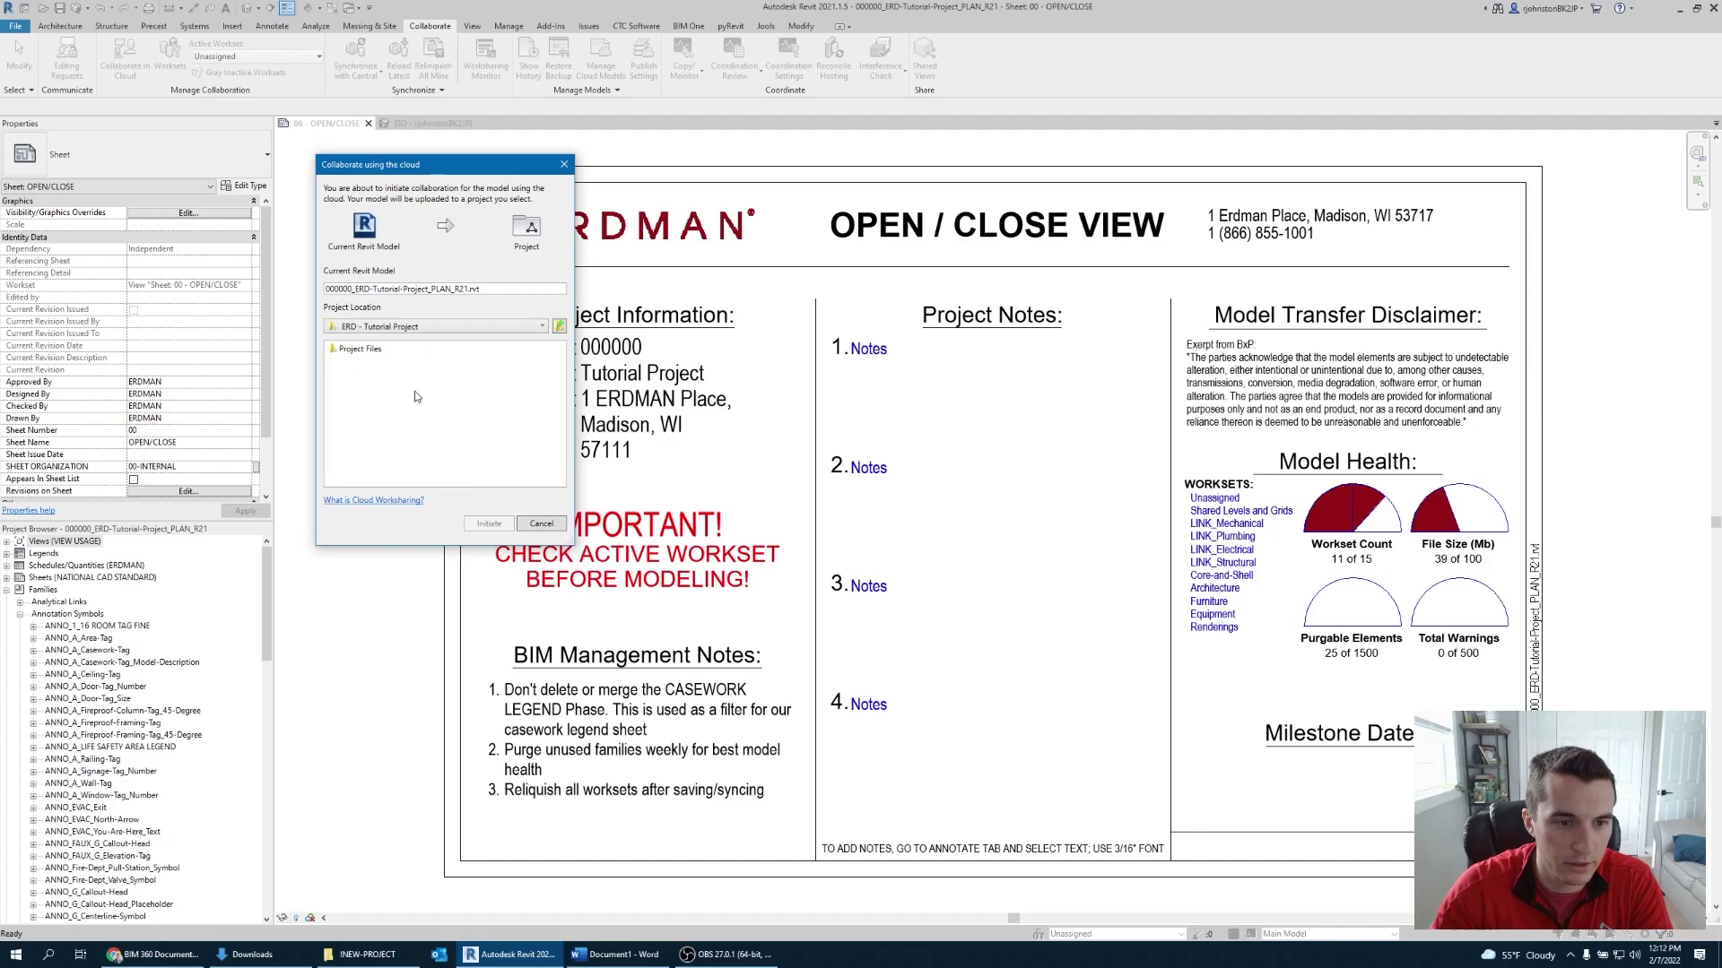
pyautogui.click(382, 351)
pyautogui.doubleClick(382, 350)
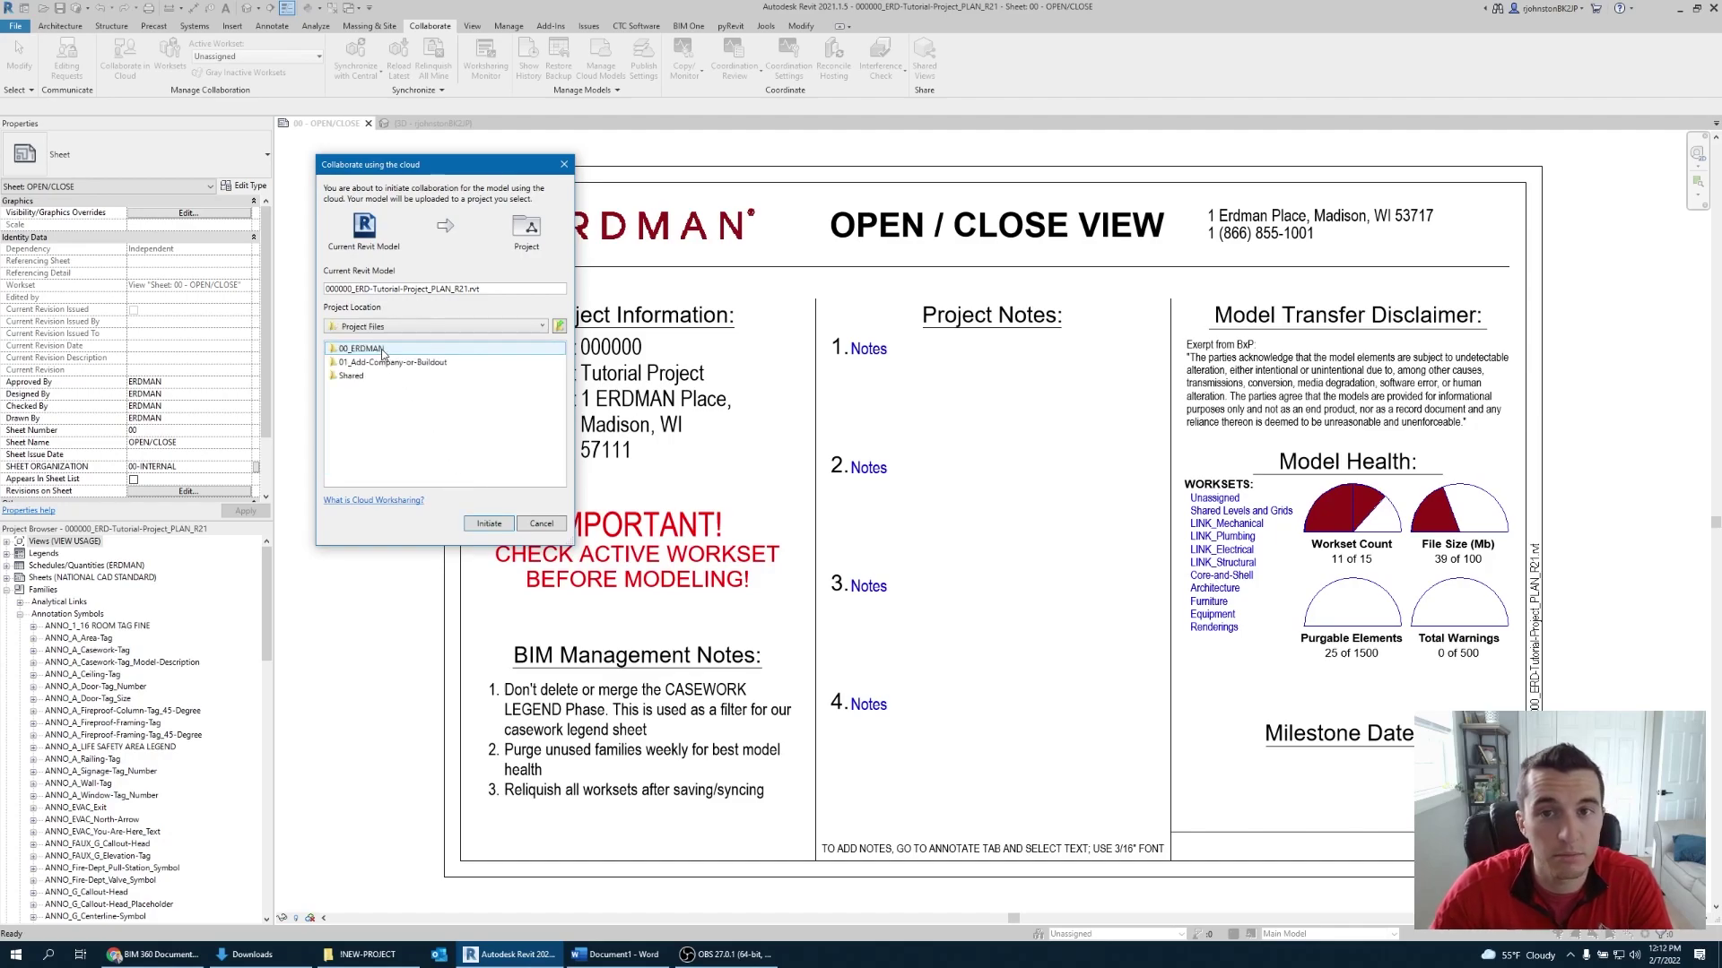
pyautogui.click(390, 348)
pyautogui.doubleClick(390, 348)
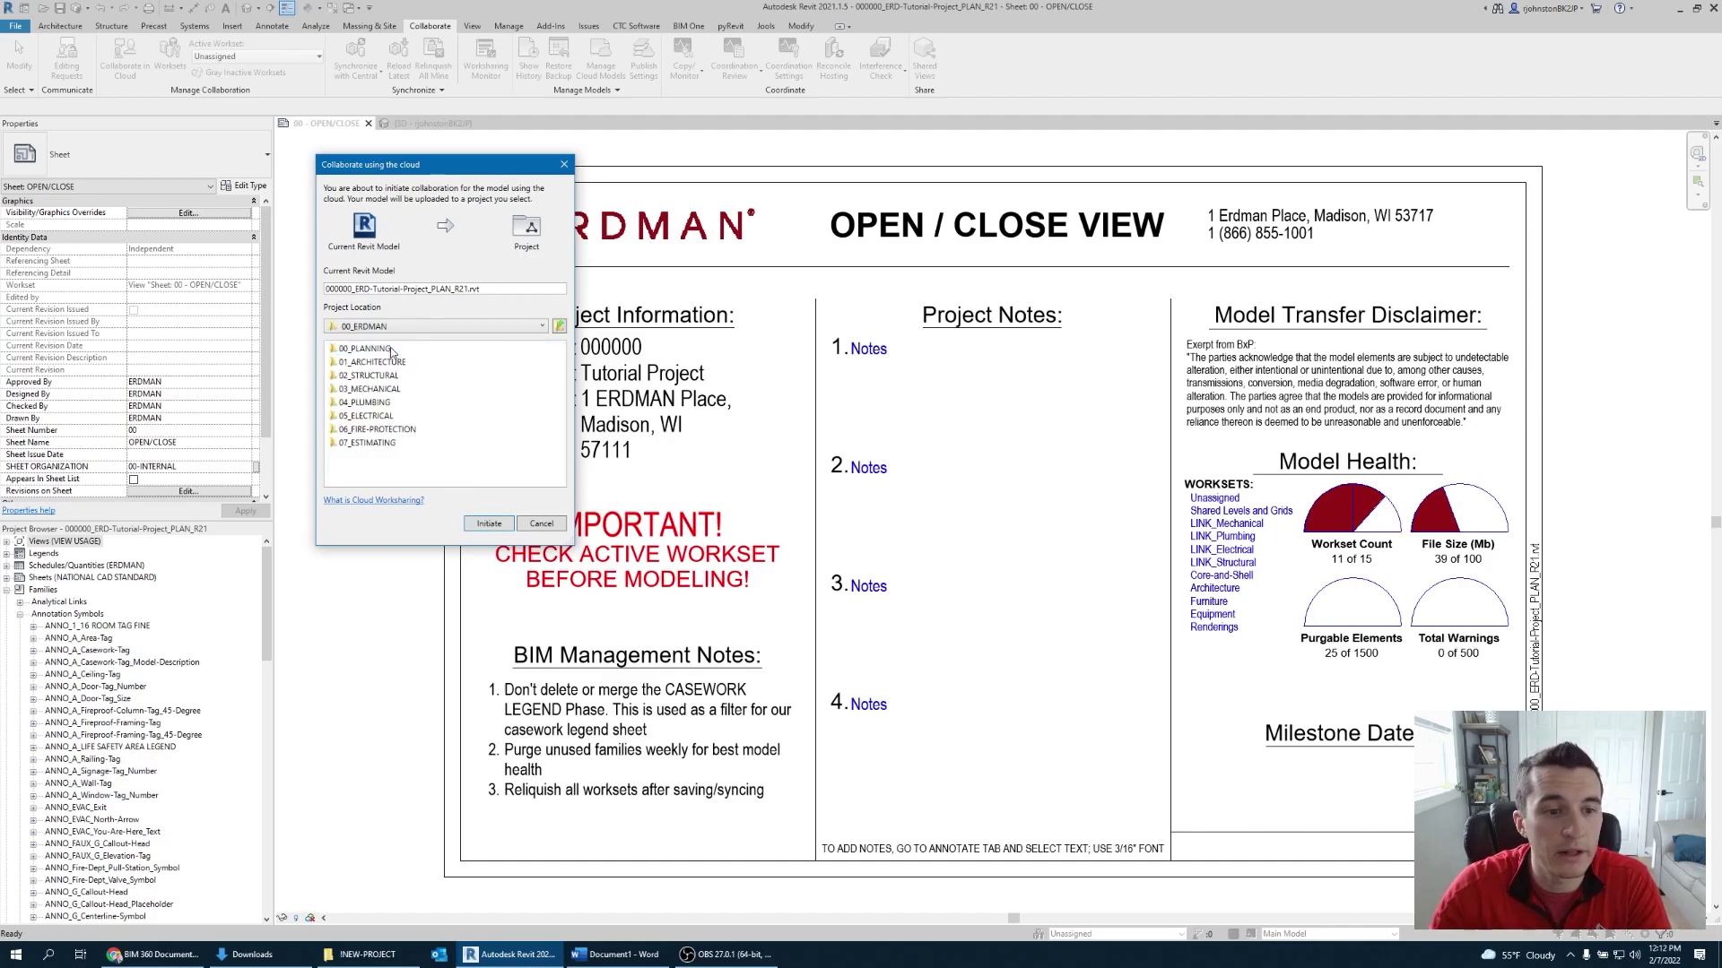
pyautogui.click(391, 349)
pyautogui.doubleClick(391, 350)
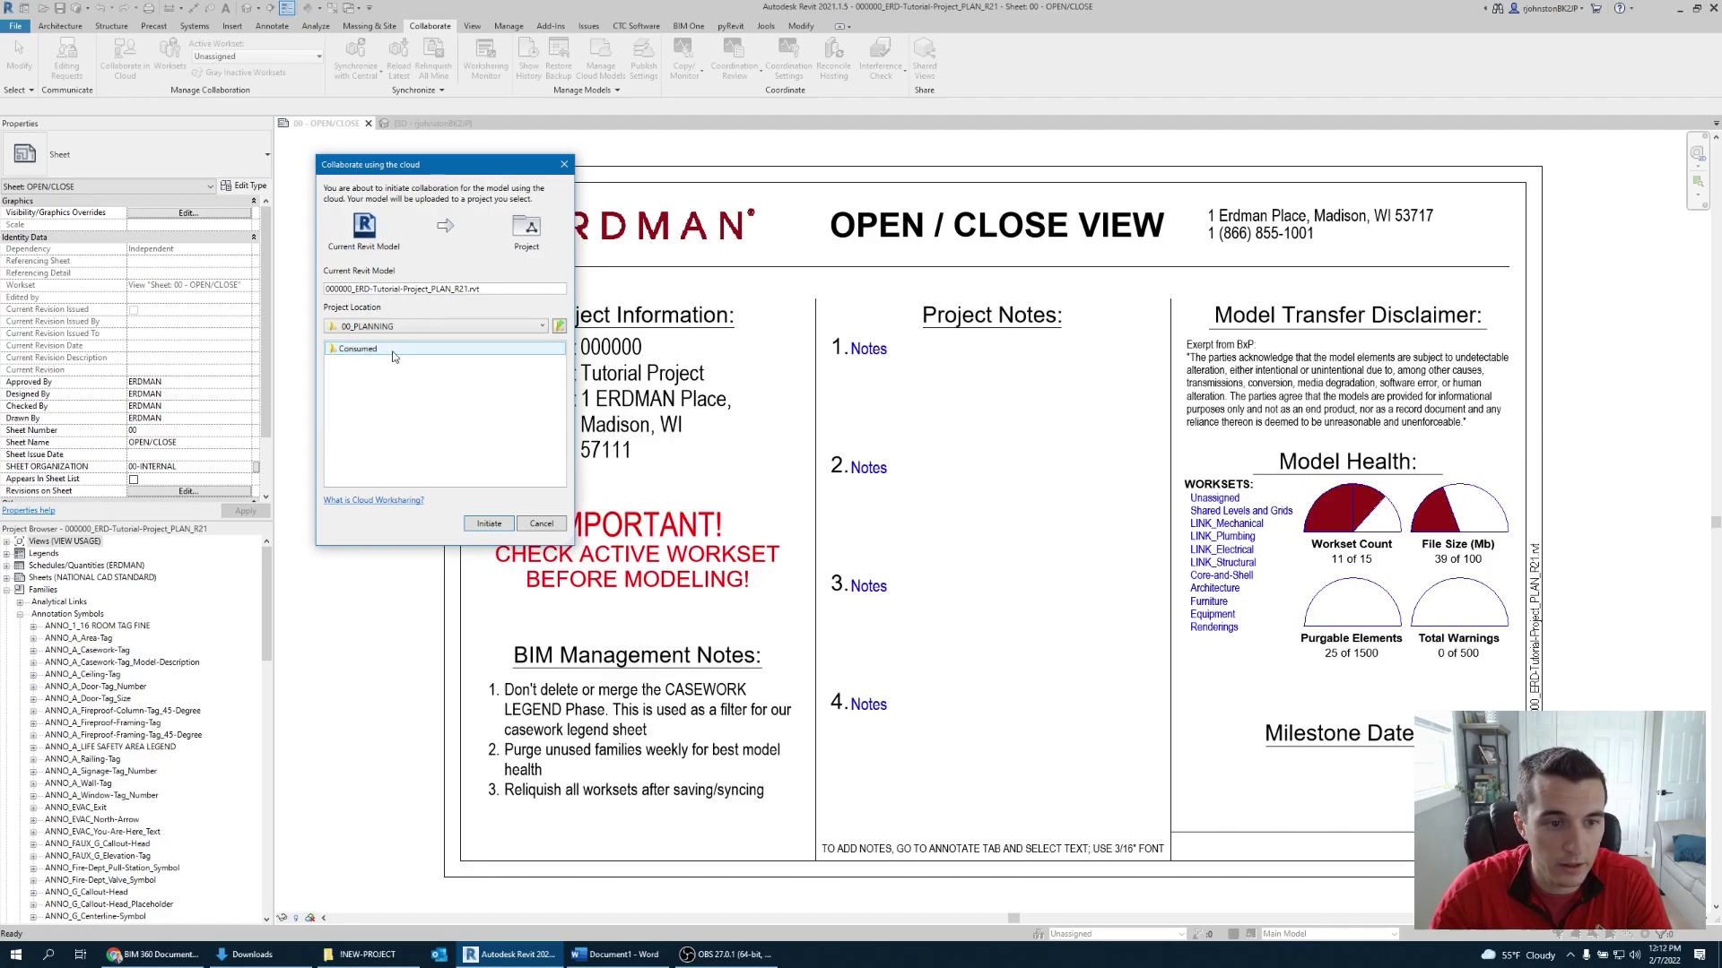
pyautogui.click(489, 524)
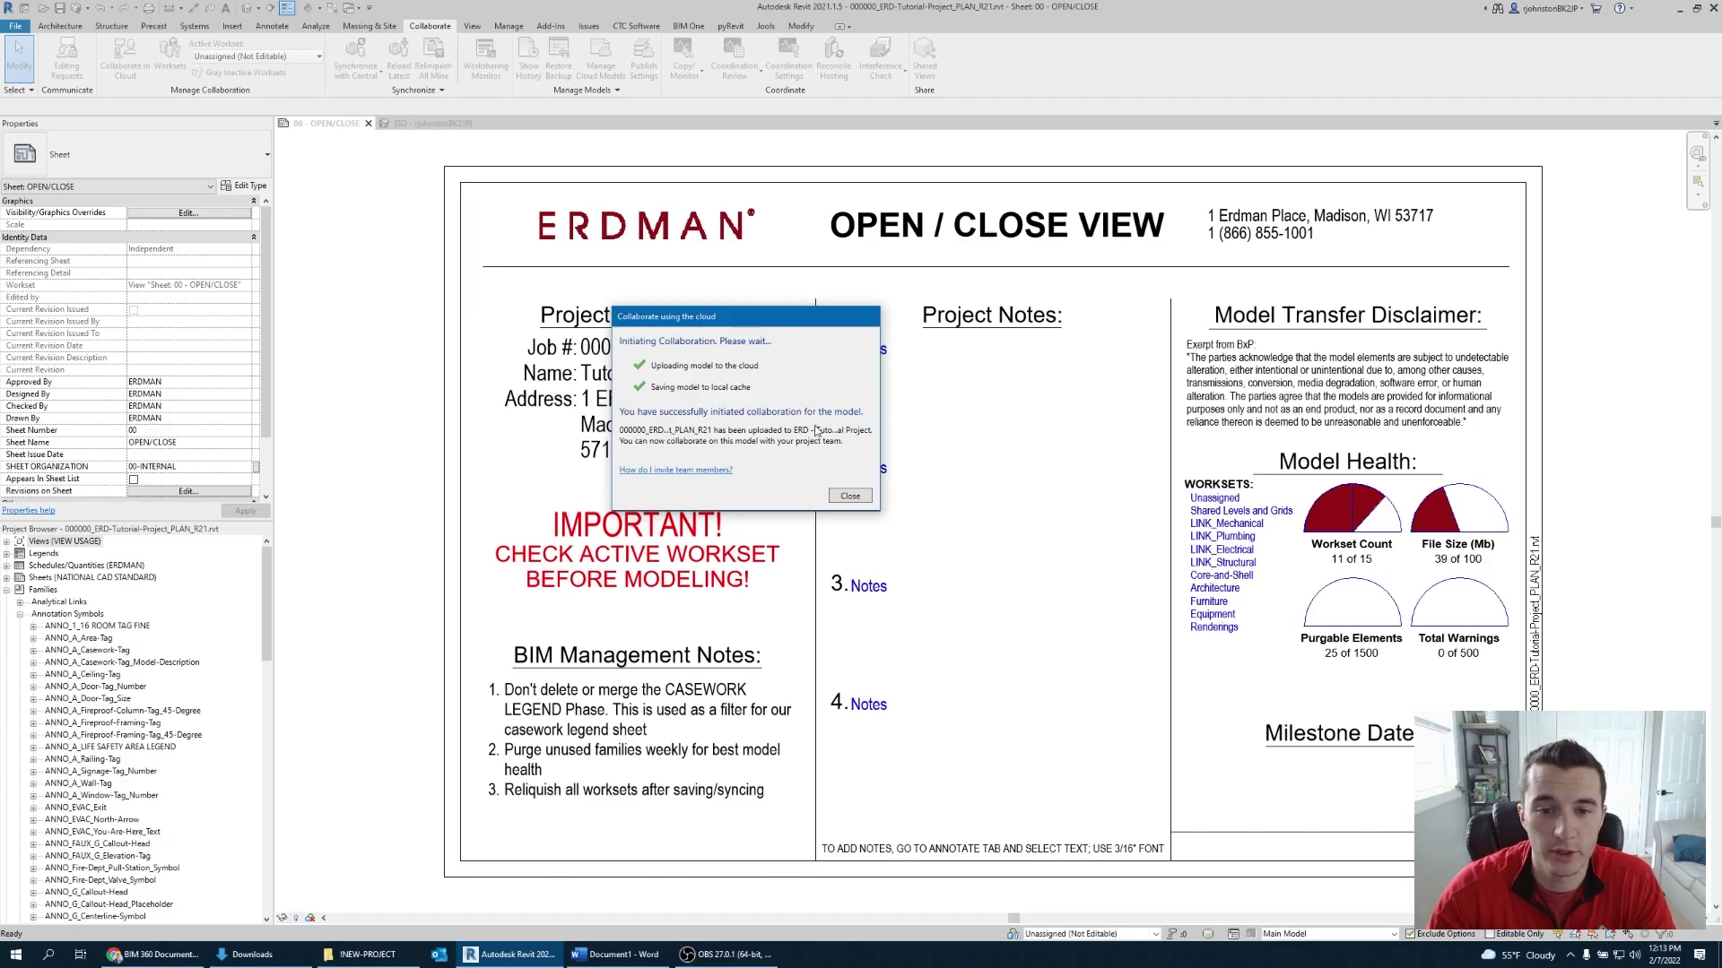
pyautogui.click(845, 501)
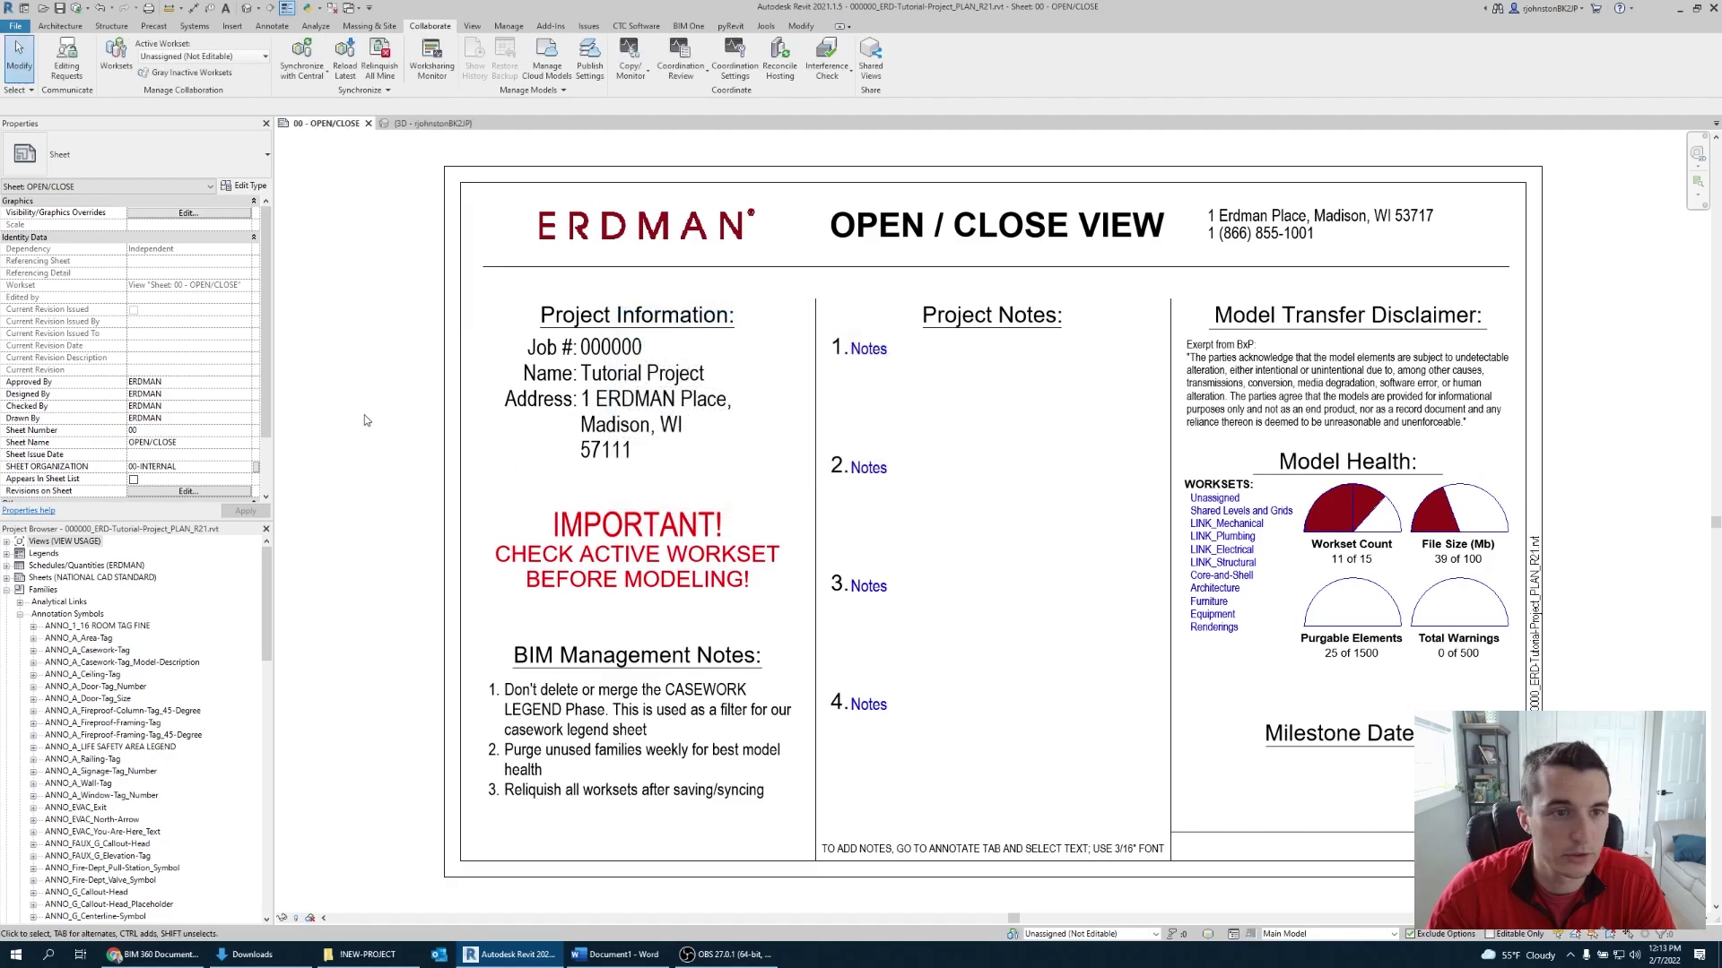
# Close the inactive views and the OPEN/CLOSE sheet to close the cloud model.
pyautogui.click(332, 8)
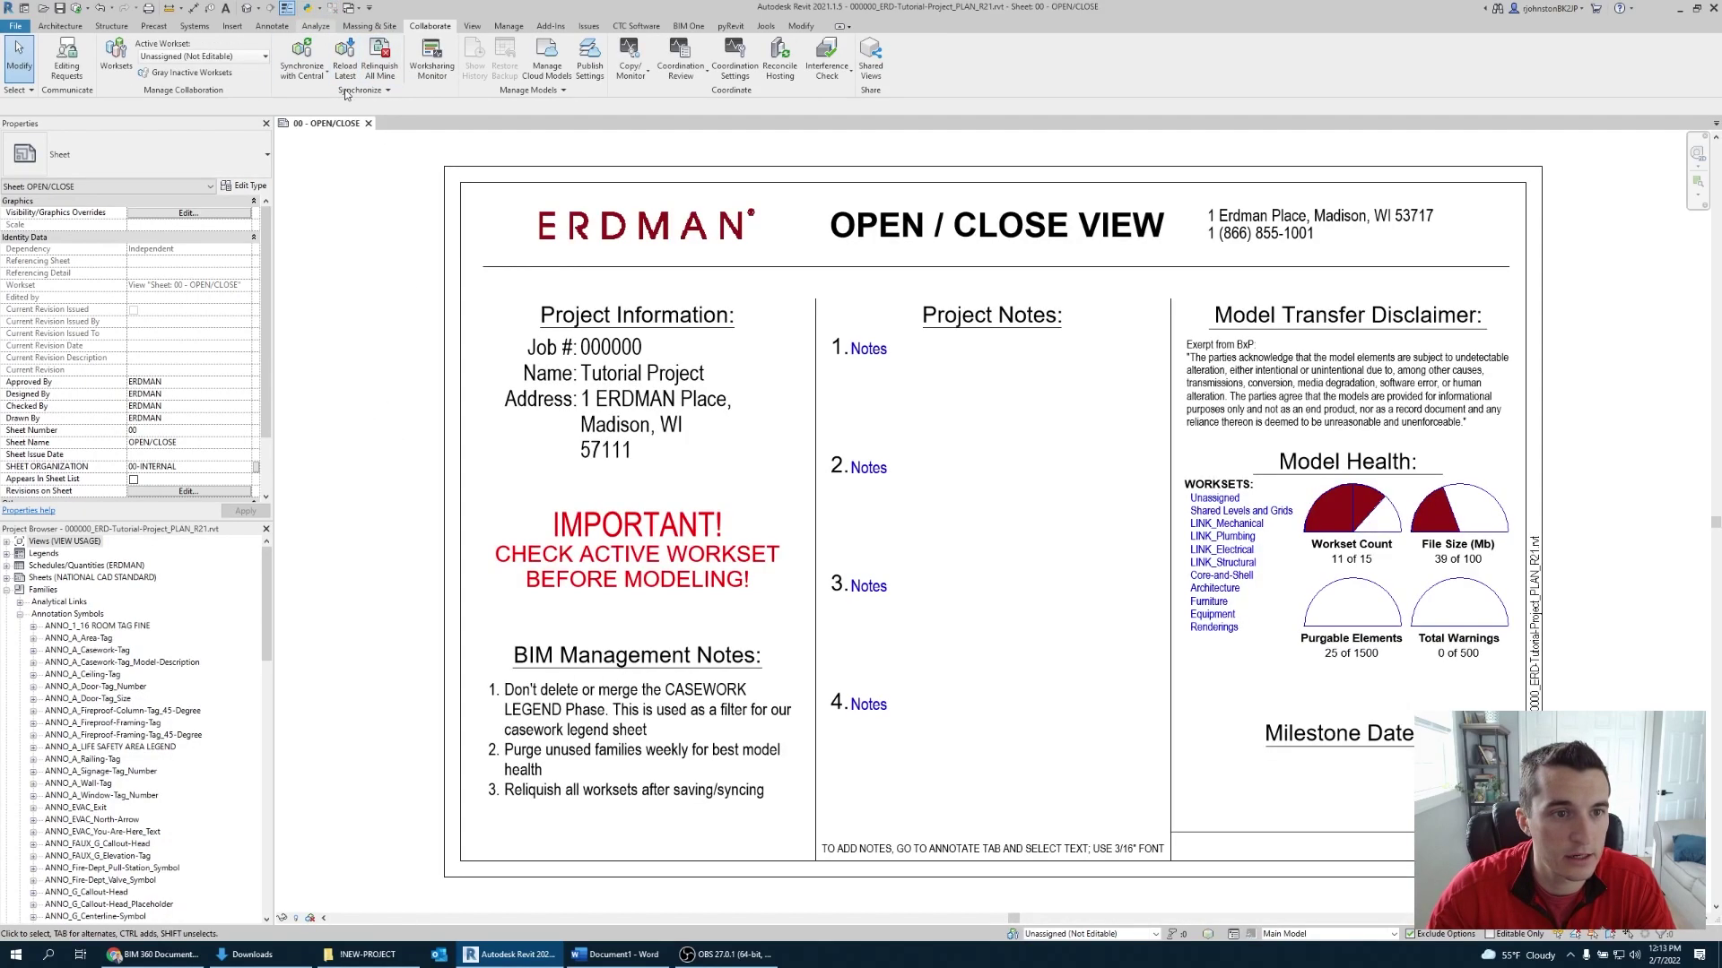
pyautogui.click(369, 124)
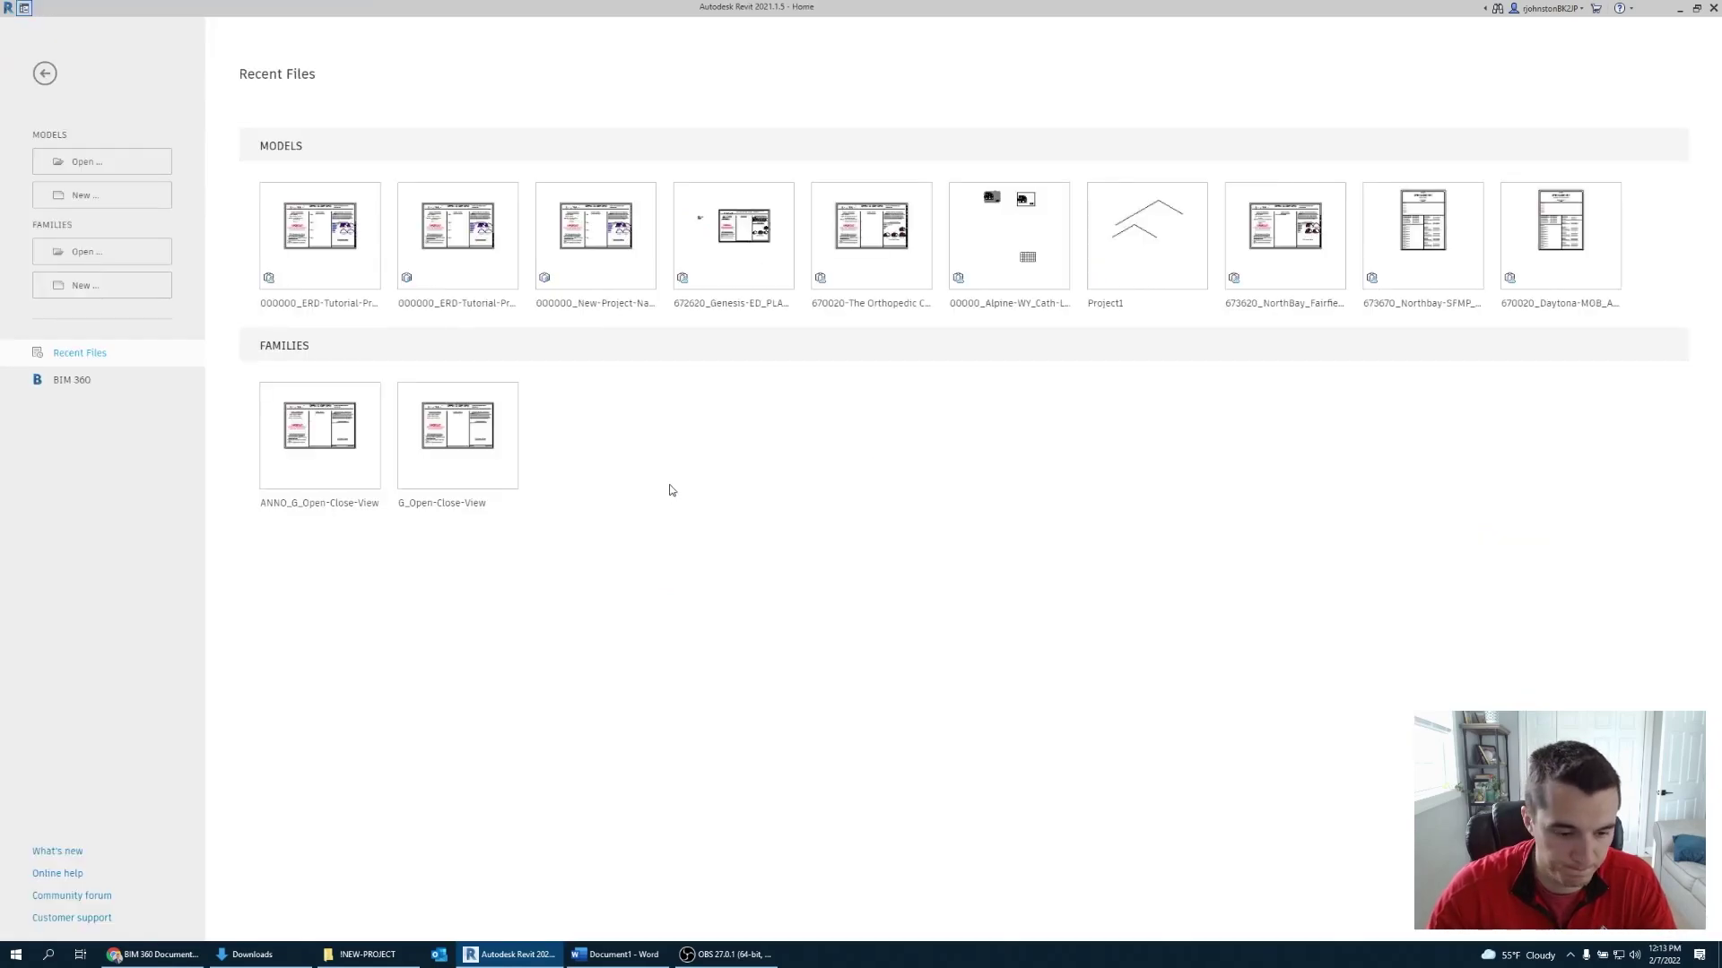
# Switch to BIM 360 Document Management in the browser and check the uploaded model in the 00_PLANNING folder.
pyautogui.click(173, 958)
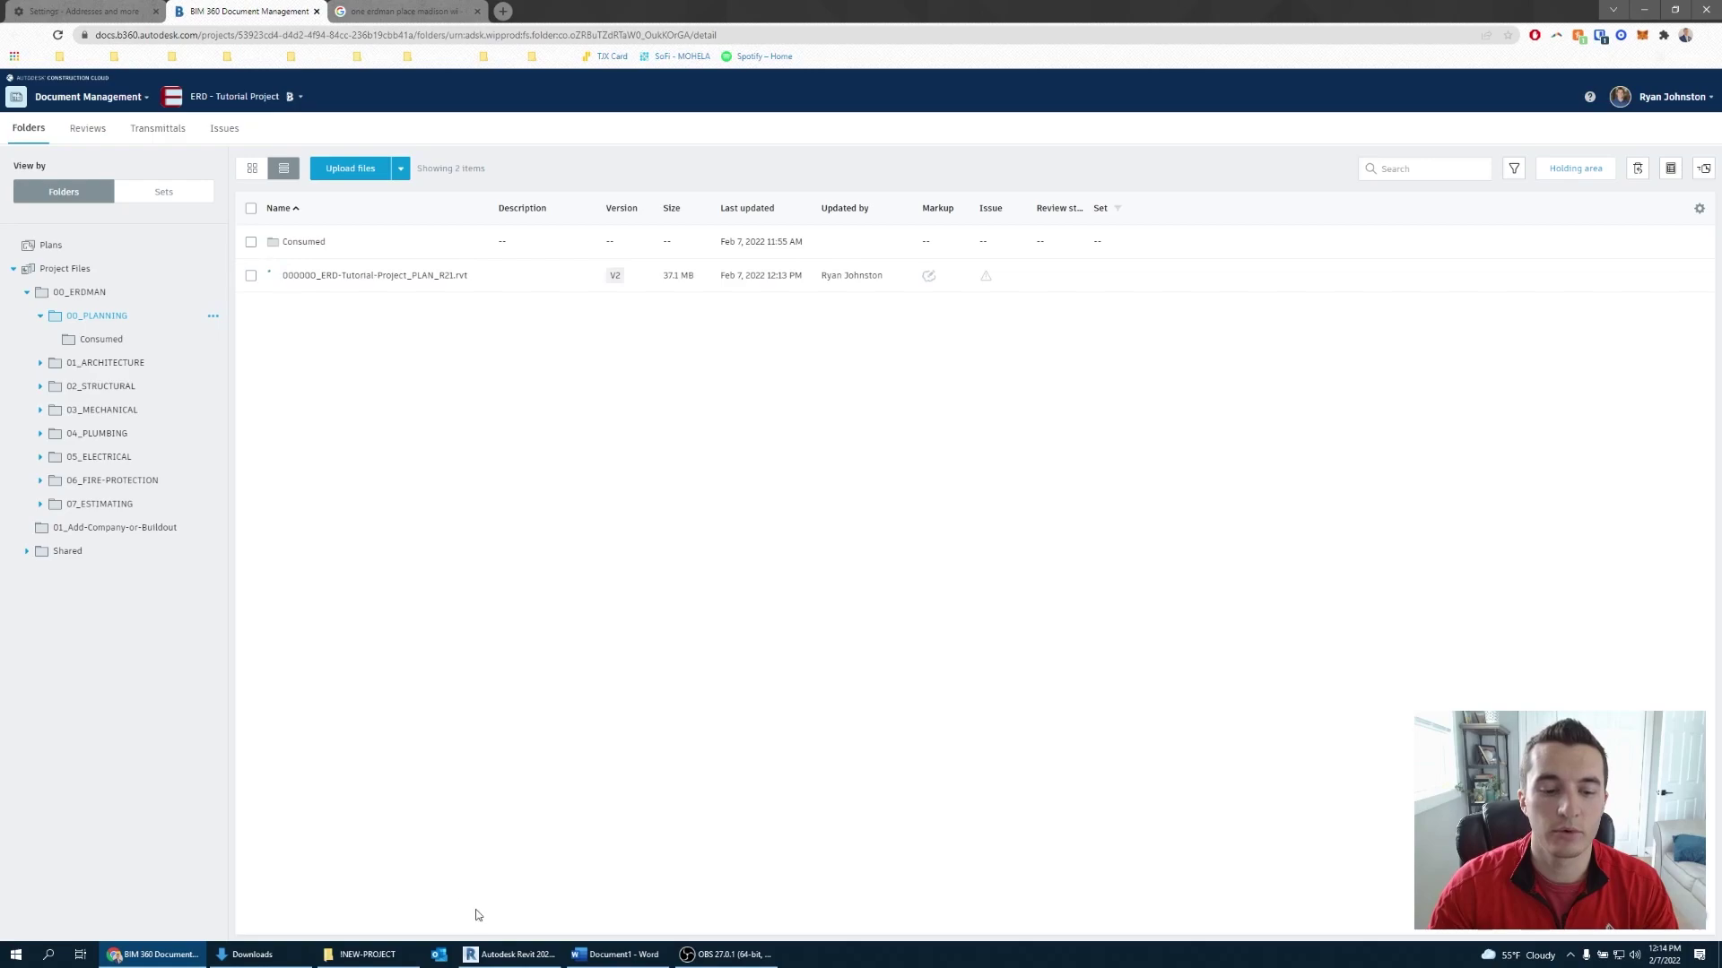
pyautogui.moveTo(536, 964)
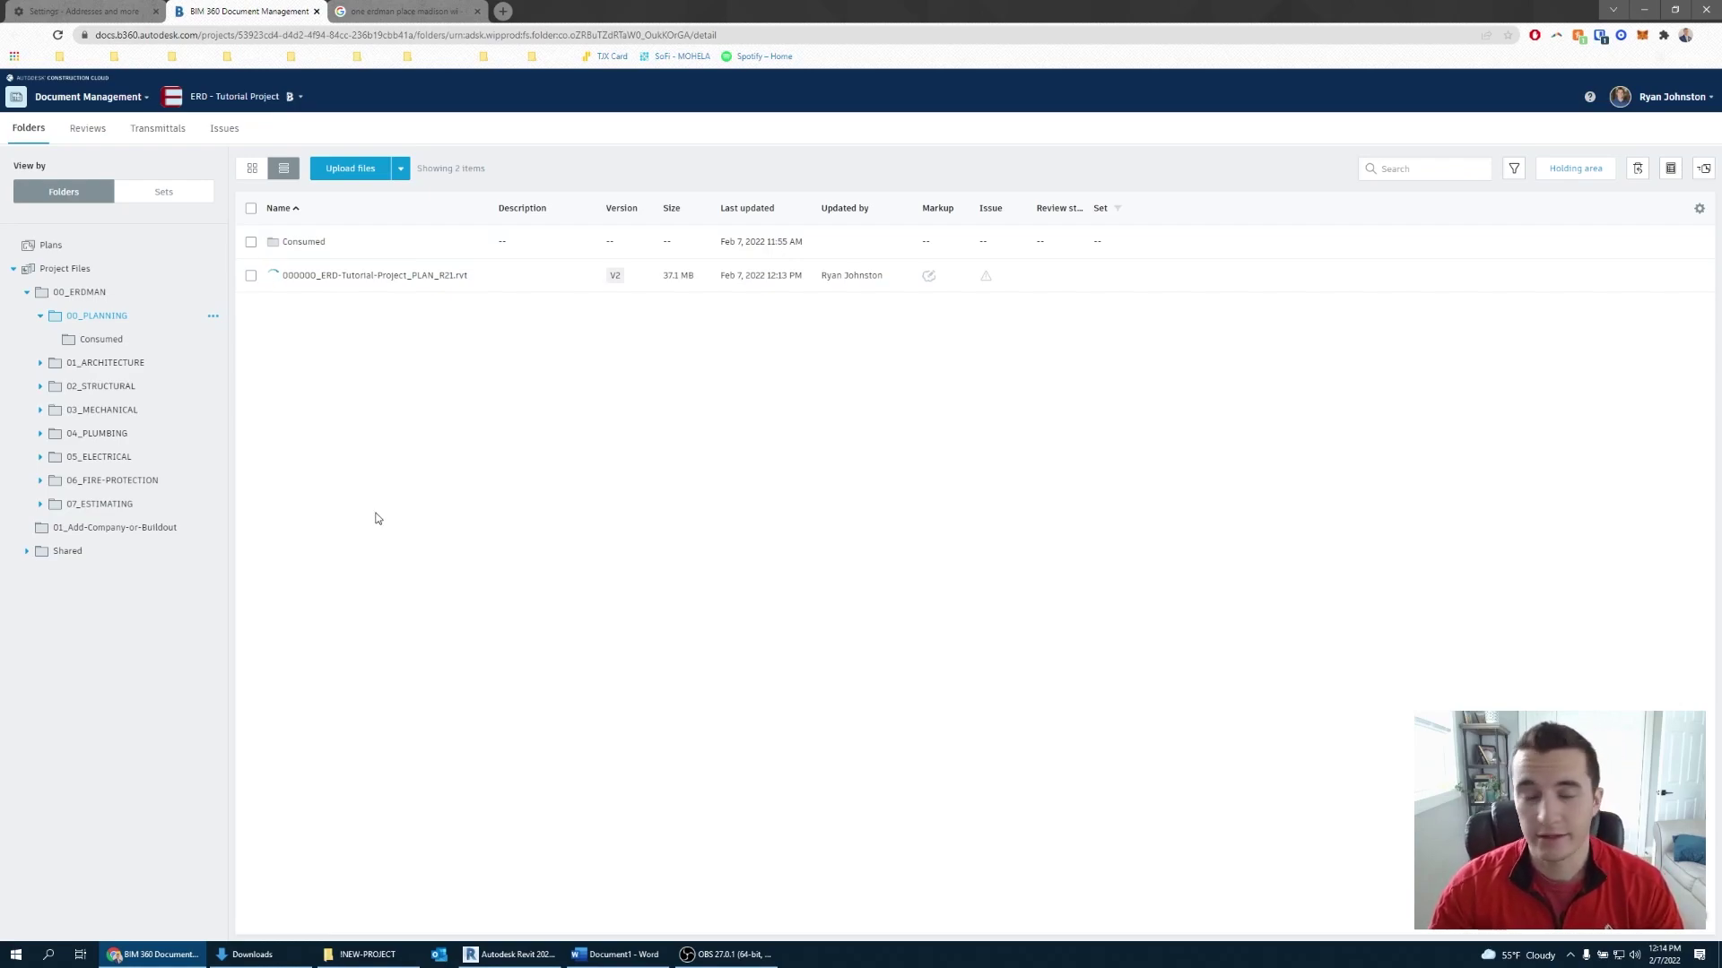
pyautogui.click(527, 955)
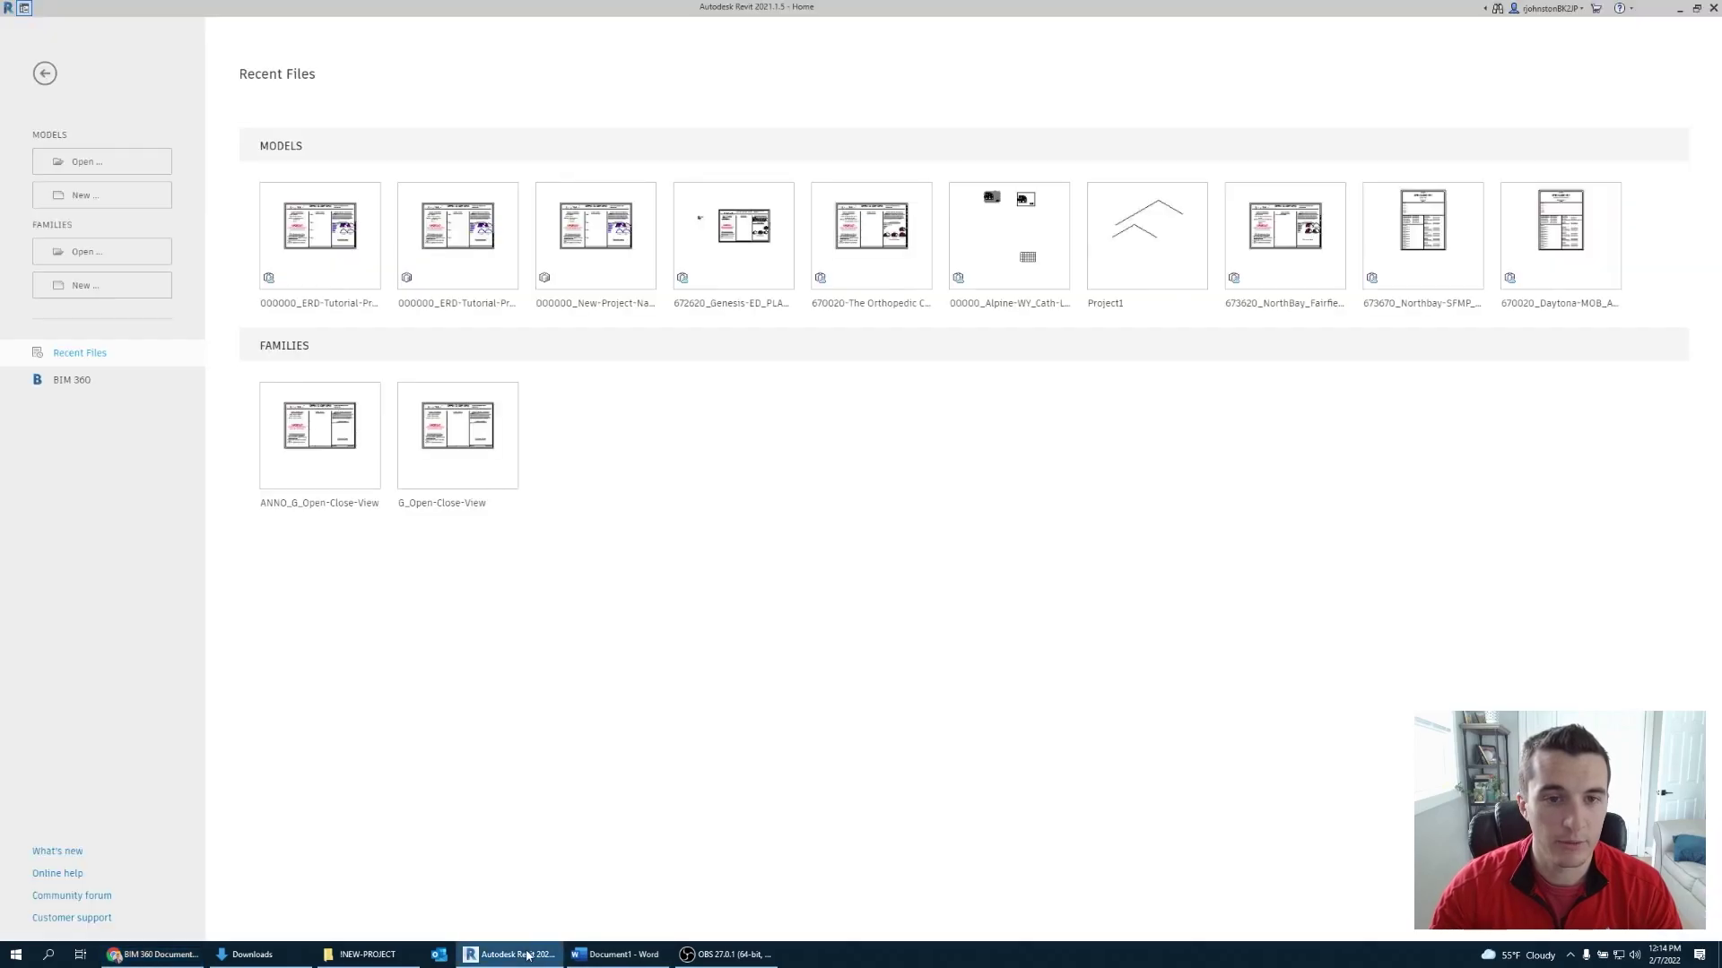
pyautogui.click(527, 955)
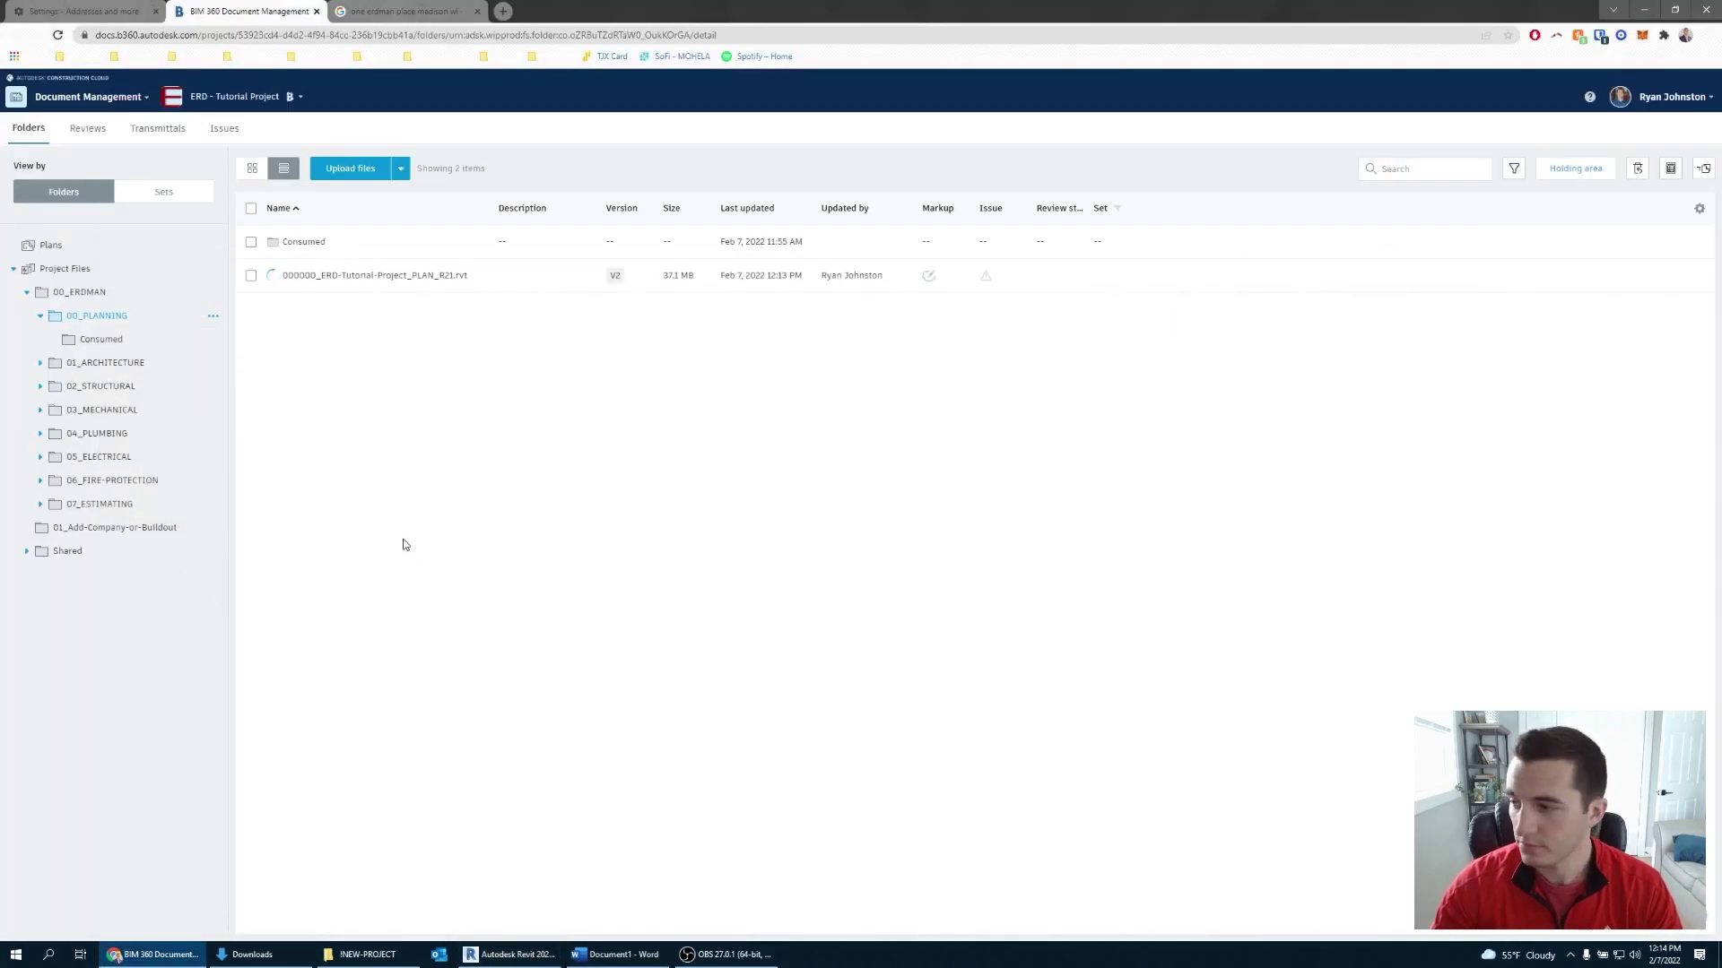